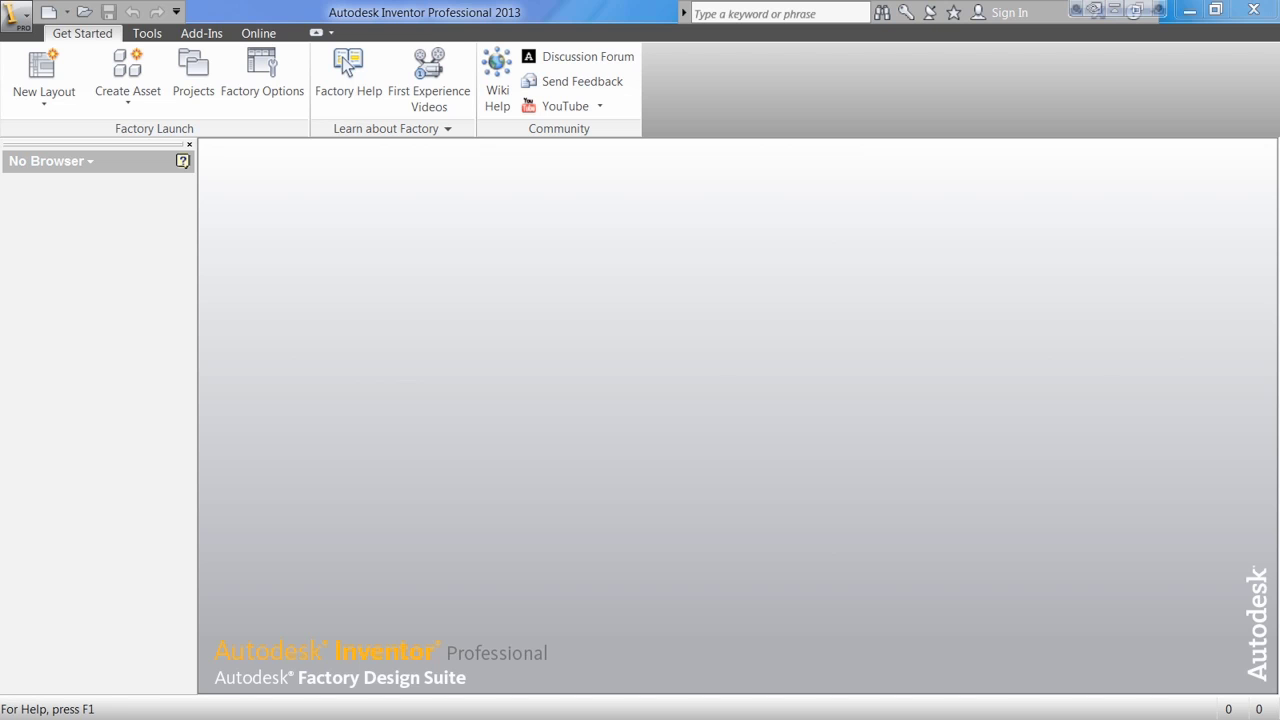
Step: Open the part file '0302 Applying Geometric Constraints.ipt'
{"action": "left_click", "coordinate": [86, 13]}
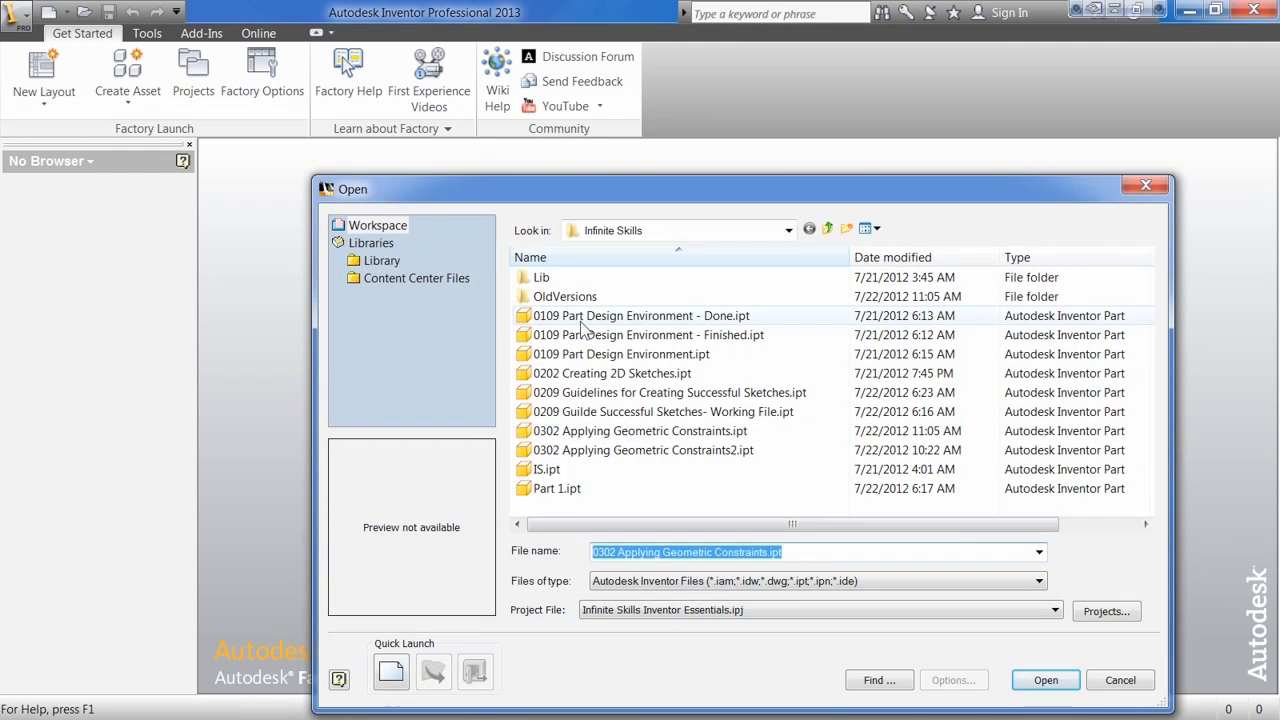
{"action": "left_click", "coordinate": [650, 432]}
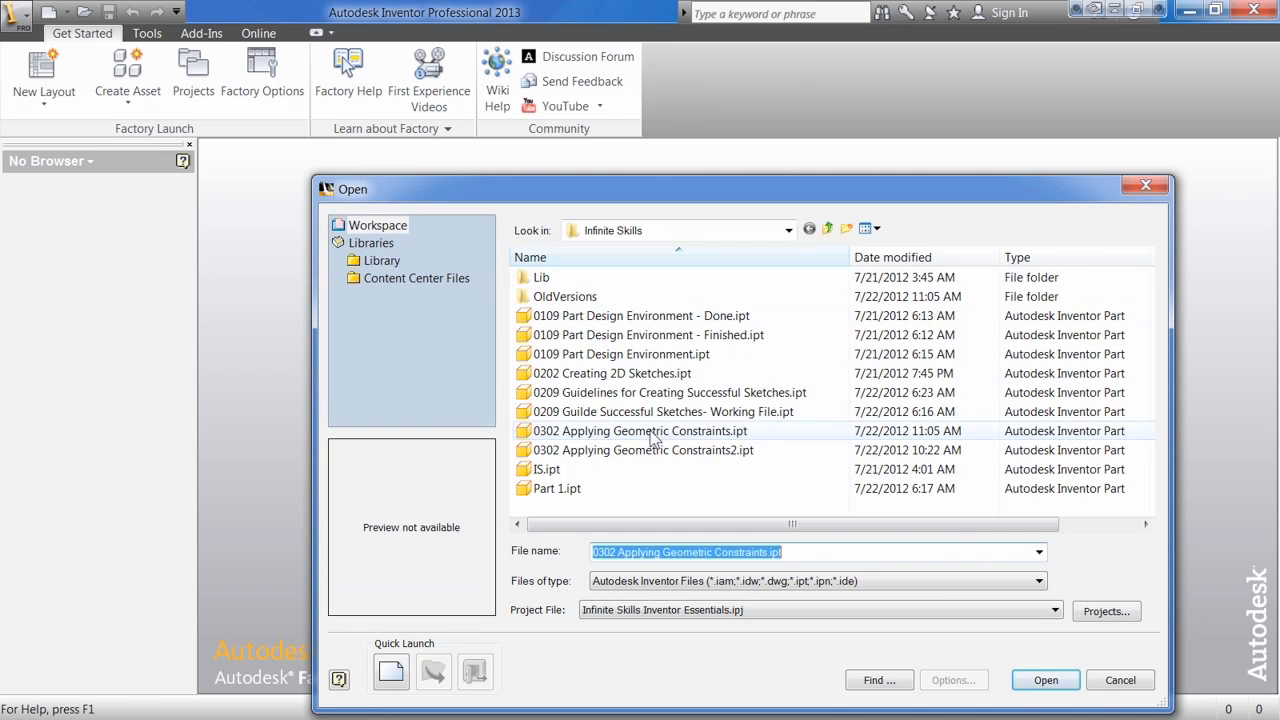
{"action": "left_click", "coordinate": [1066, 688]}
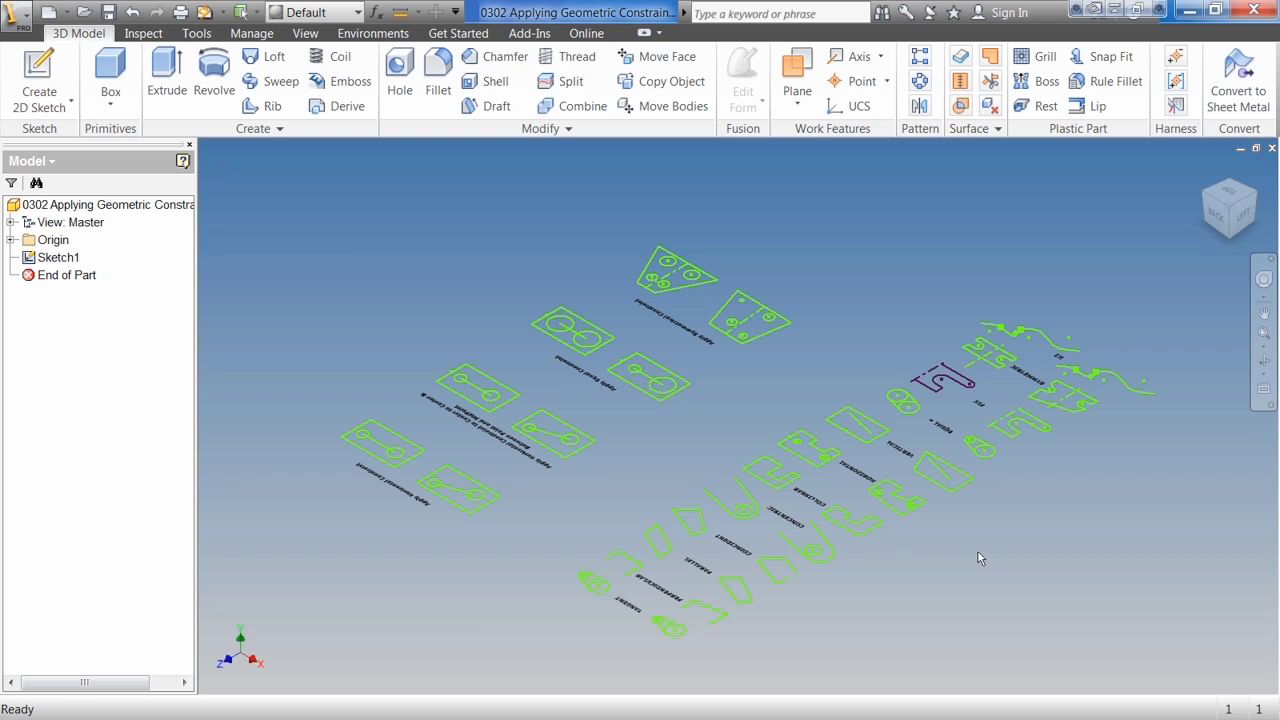
Step: Edit Sketch1 with its practice examples and switch on Constraint Persistence
{"action": "left_click", "coordinate": [40, 257]}
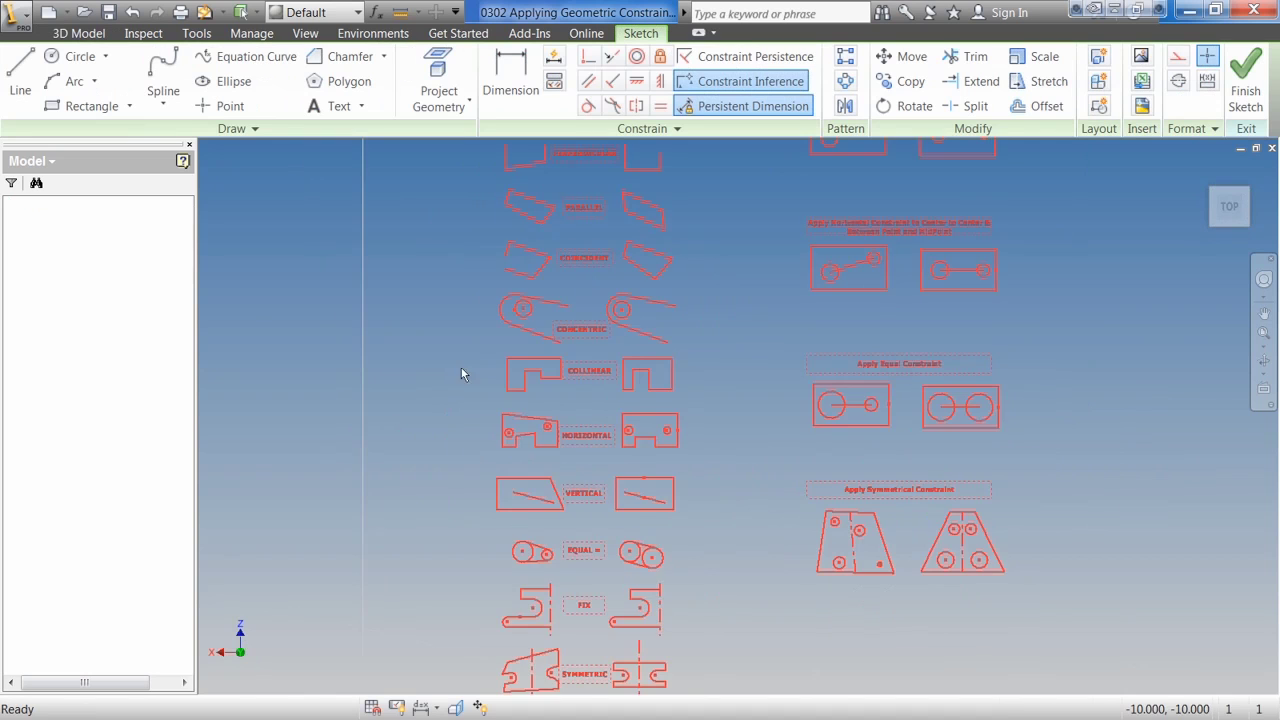
{"action": "scroll", "coordinate": [457, 394], "scroll_direction": "down", "scroll_amount": 3}
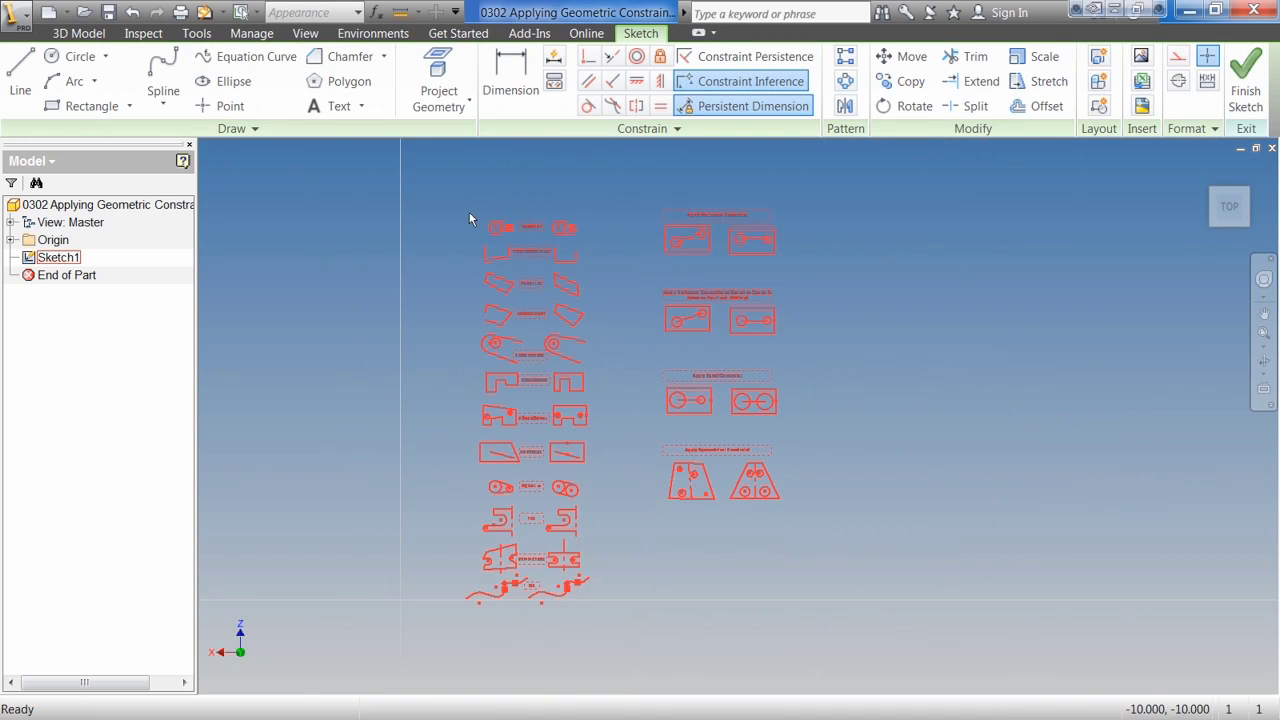
{"action": "key", "text": "ctrl+a"}
{"action": "scroll", "coordinate": [495, 198], "scroll_direction": "up", "scroll_amount": 3}
{"action": "scroll", "coordinate": [548, 210], "scroll_direction": "up", "scroll_amount": 3}
{"action": "left_click", "coordinate": [585, 224]}
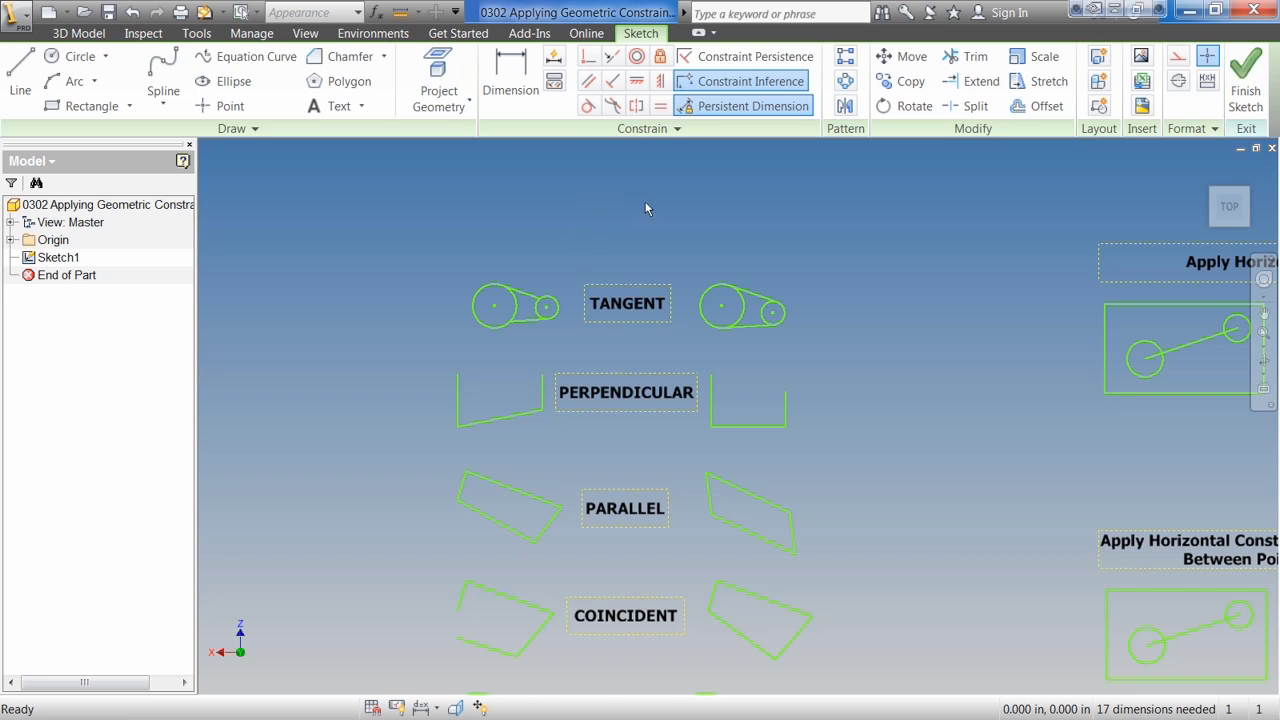
{"action": "left_click", "coordinate": [742, 61]}
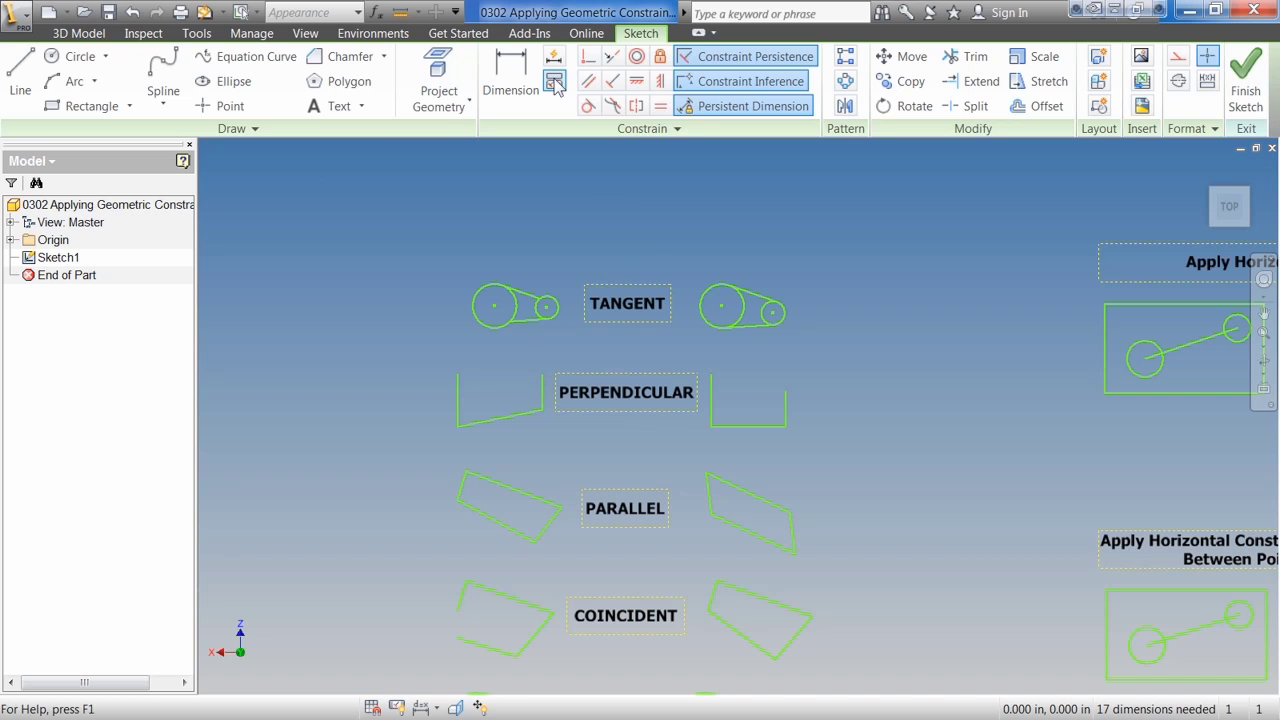
Step: Show all constraint symbols on the practice sketches, zoomed in on the Tangent example
{"action": "right_click", "coordinate": [654, 230]}
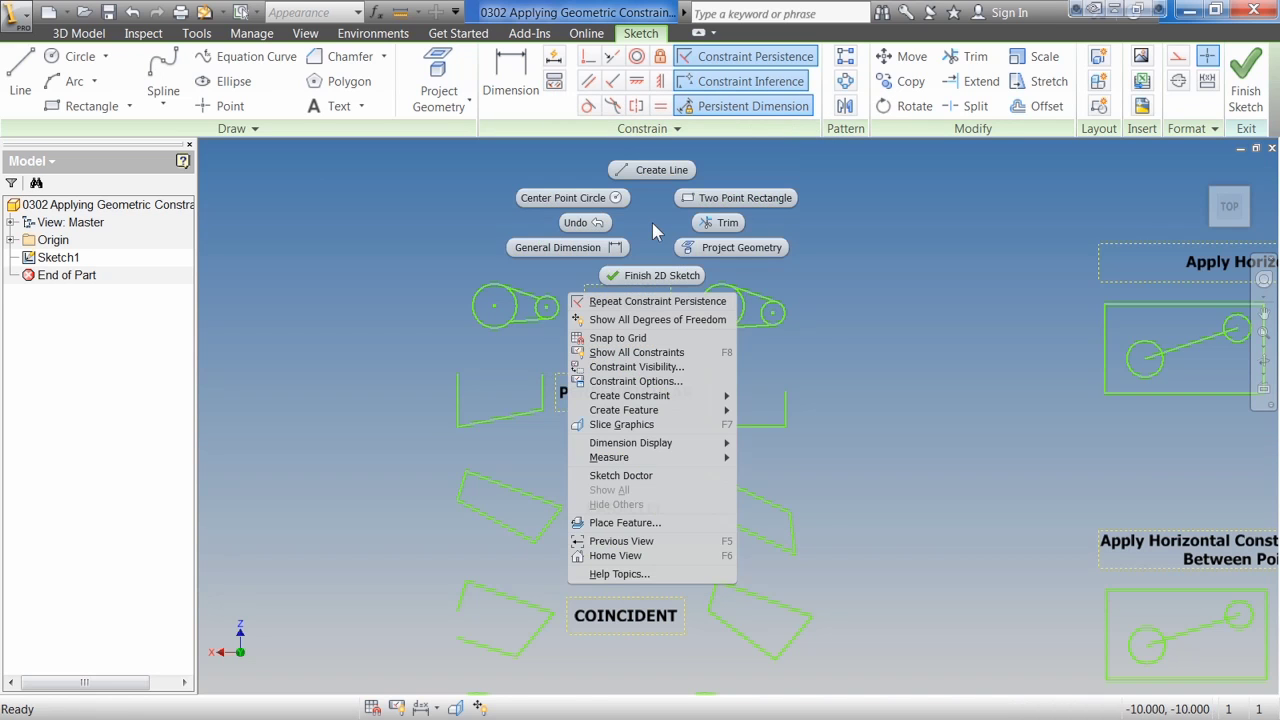
{"action": "left_click", "coordinate": [664, 353]}
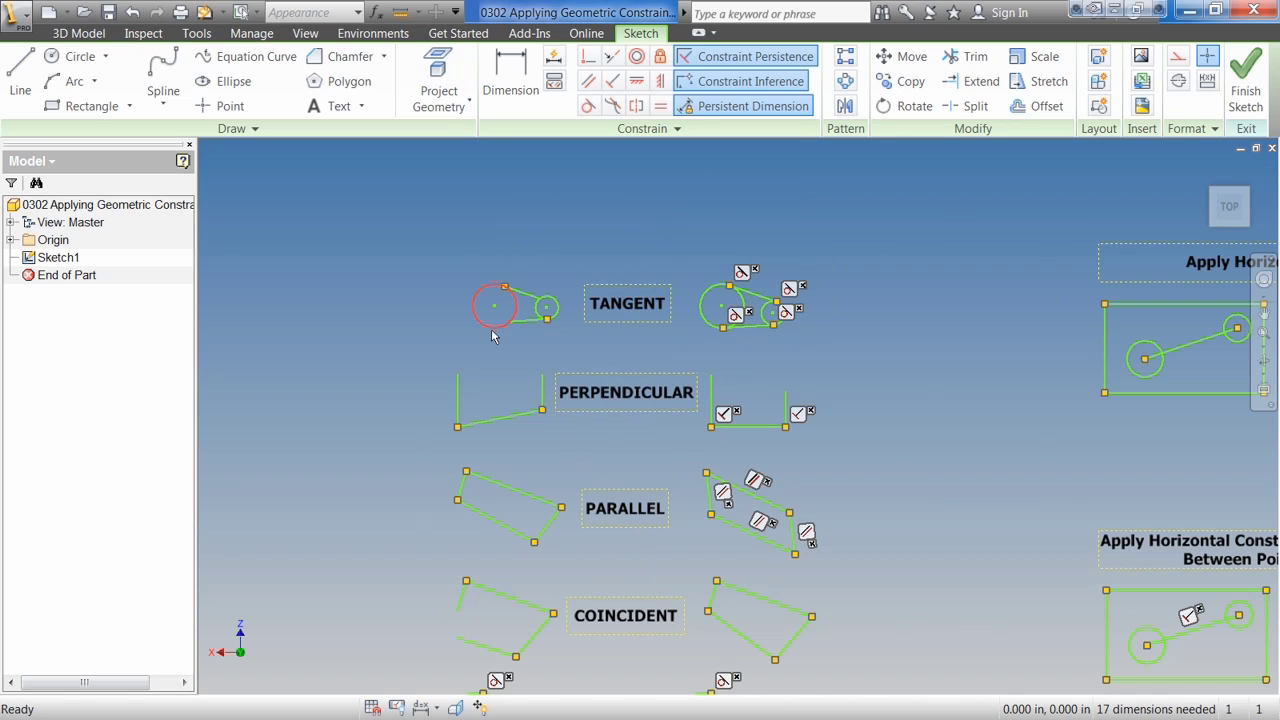
{"action": "scroll", "coordinate": [492, 334], "scroll_direction": "up", "scroll_amount": 3}
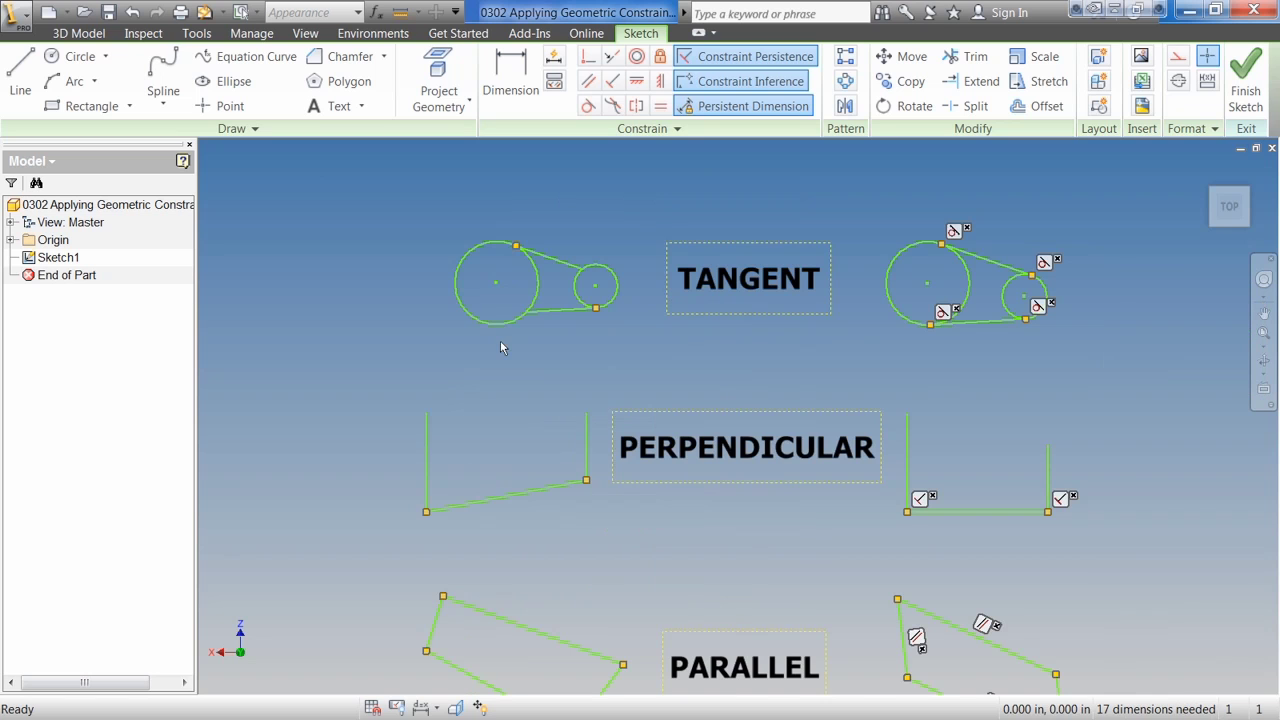
{"action": "left_click", "coordinate": [590, 110]}
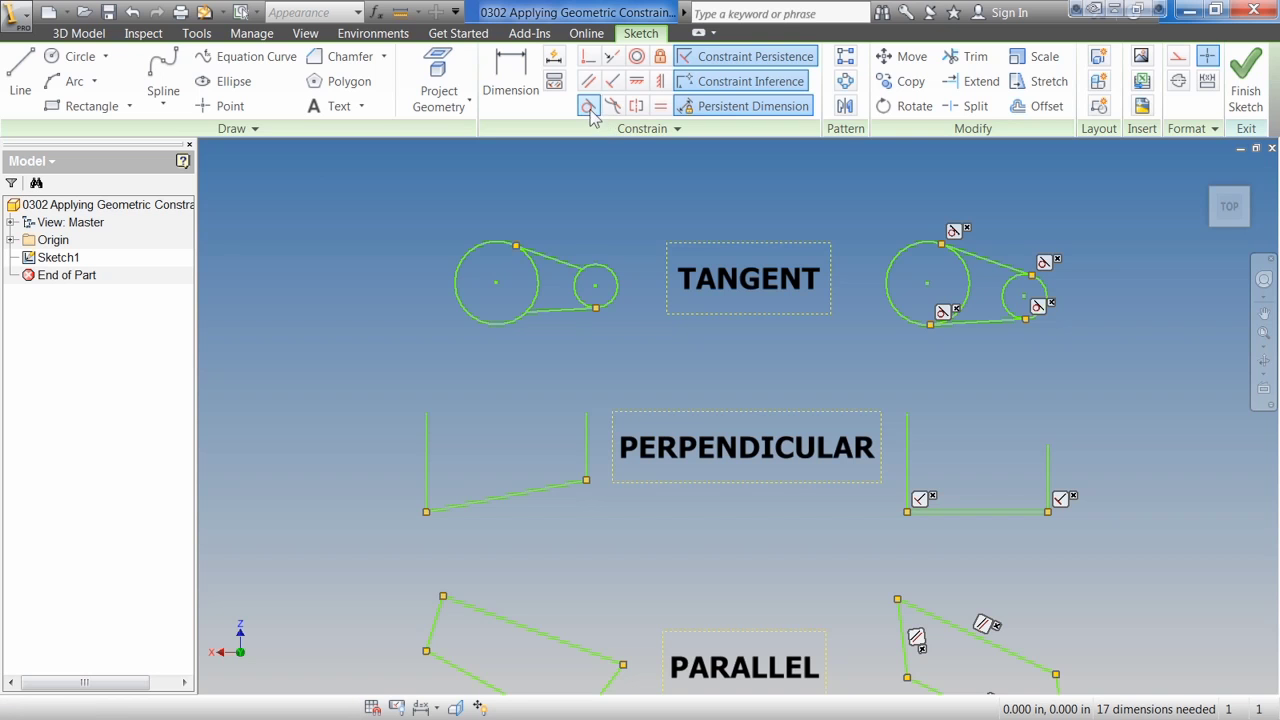
Step: Make the upper and lower lines tangent to both the large and small circles
{"action": "left_click", "coordinate": [588, 107]}
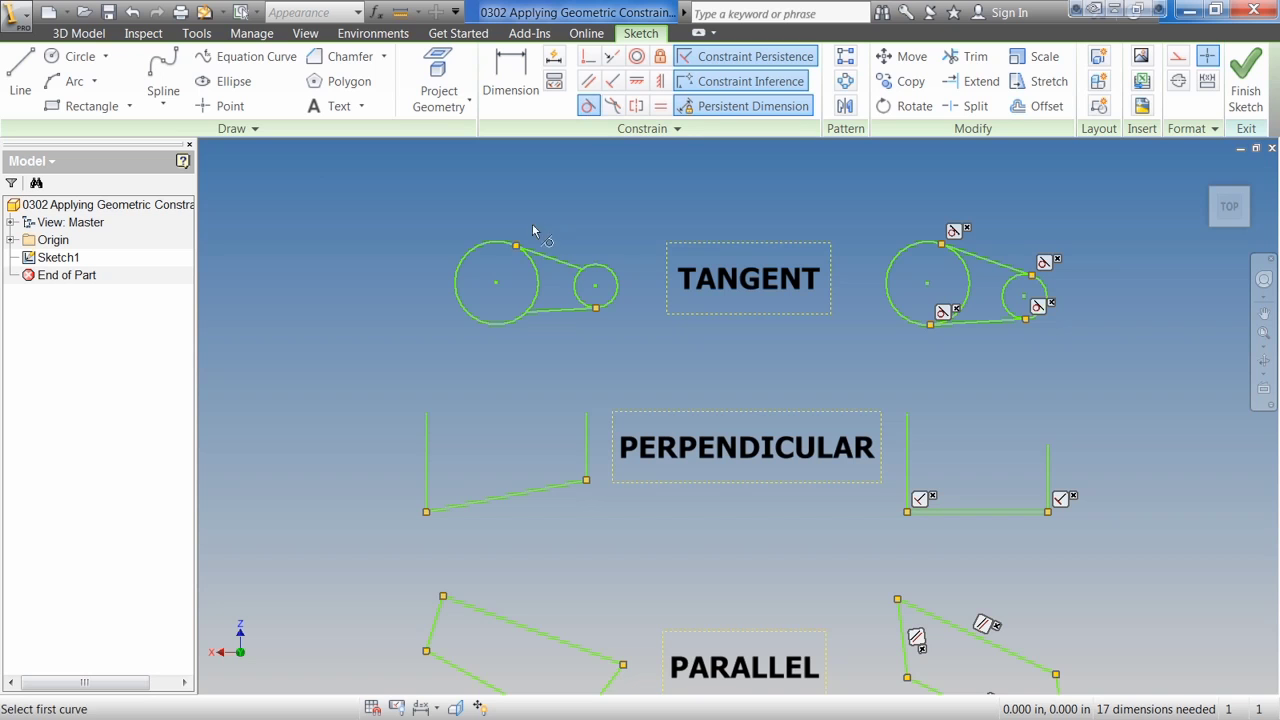
{"action": "left_click", "coordinate": [490, 248]}
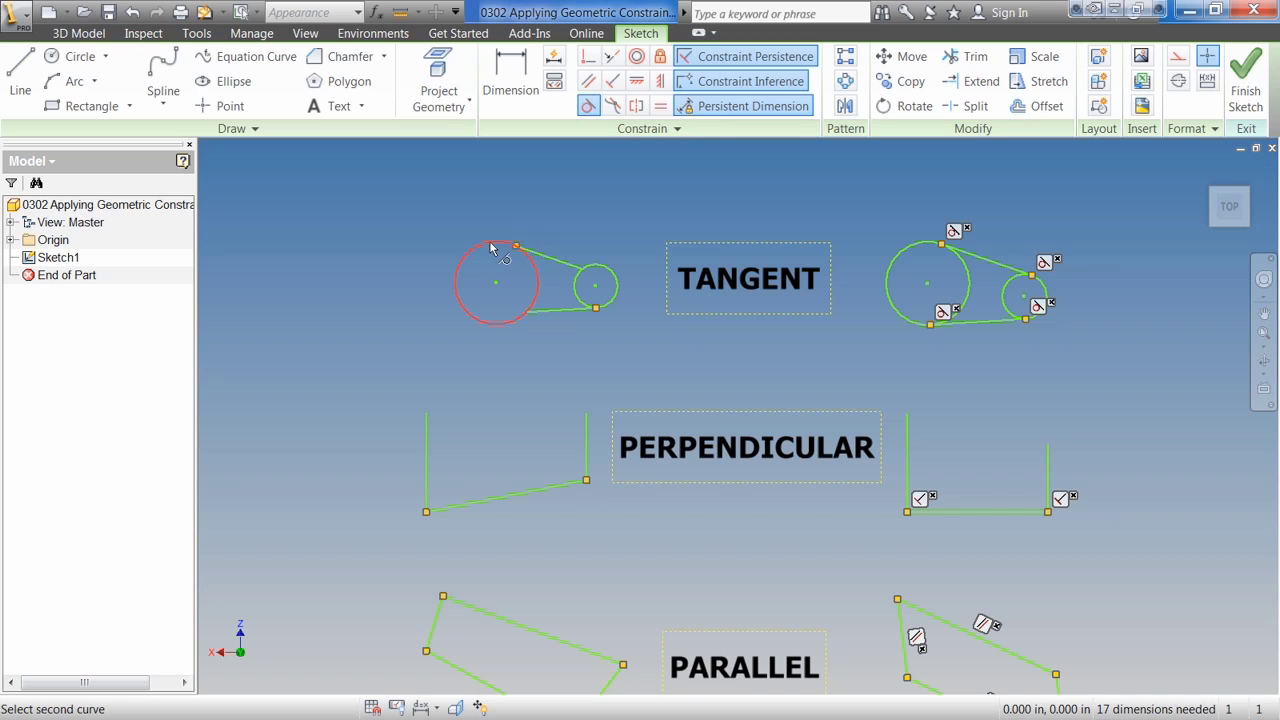
{"action": "left_click", "coordinate": [557, 259]}
{"action": "left_click", "coordinate": [574, 266]}
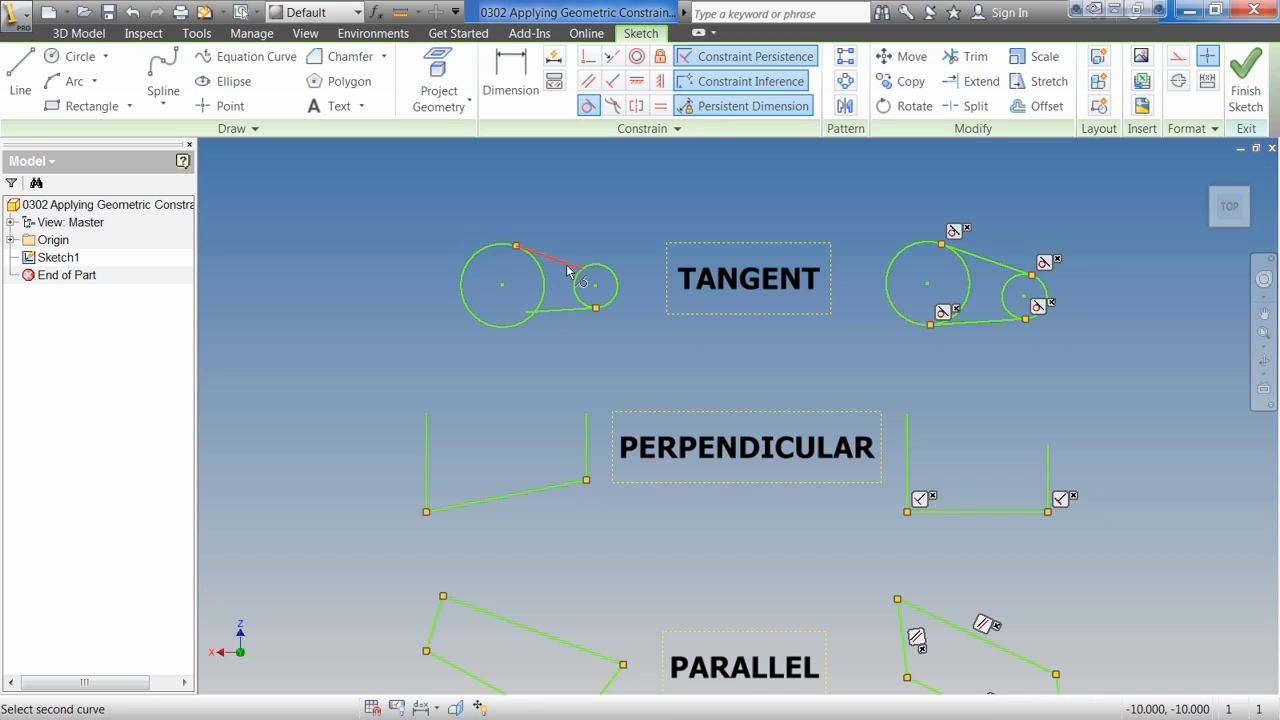
{"action": "left_click", "coordinate": [608, 272]}
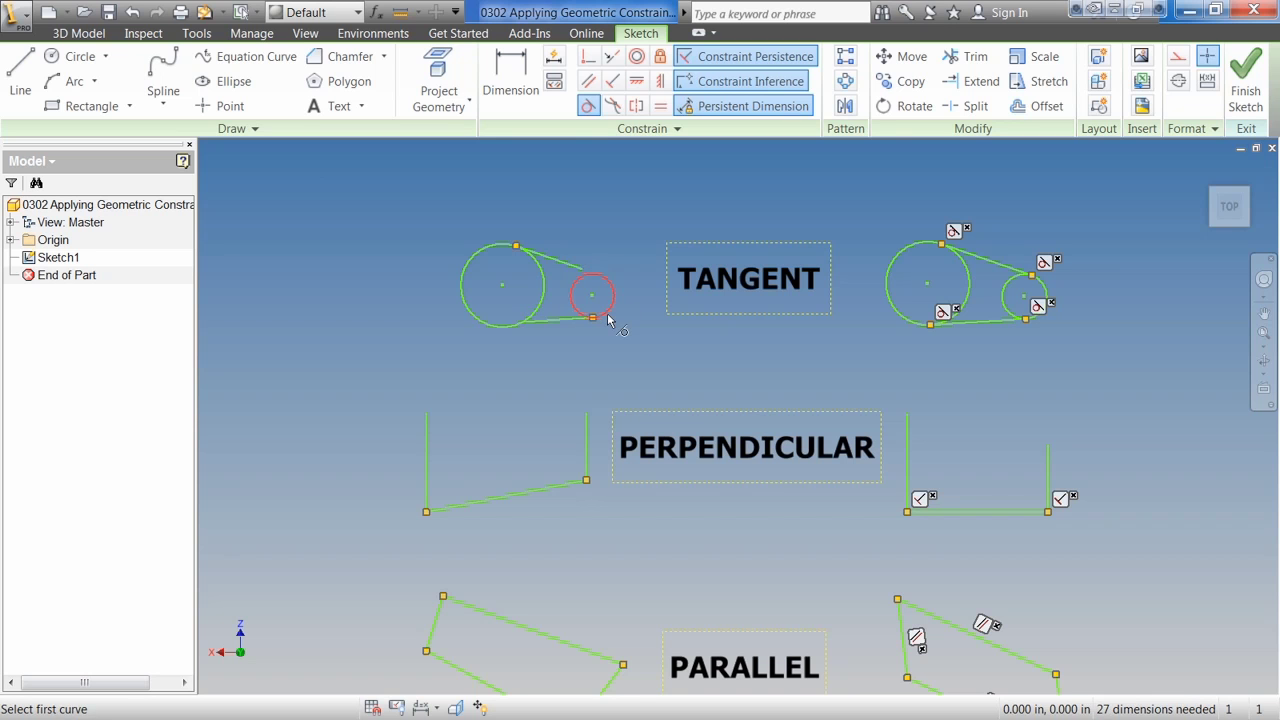
{"action": "left_click", "coordinate": [609, 314]}
{"action": "left_click", "coordinate": [570, 321]}
{"action": "left_click", "coordinate": [543, 321]}
{"action": "left_click", "coordinate": [495, 333]}
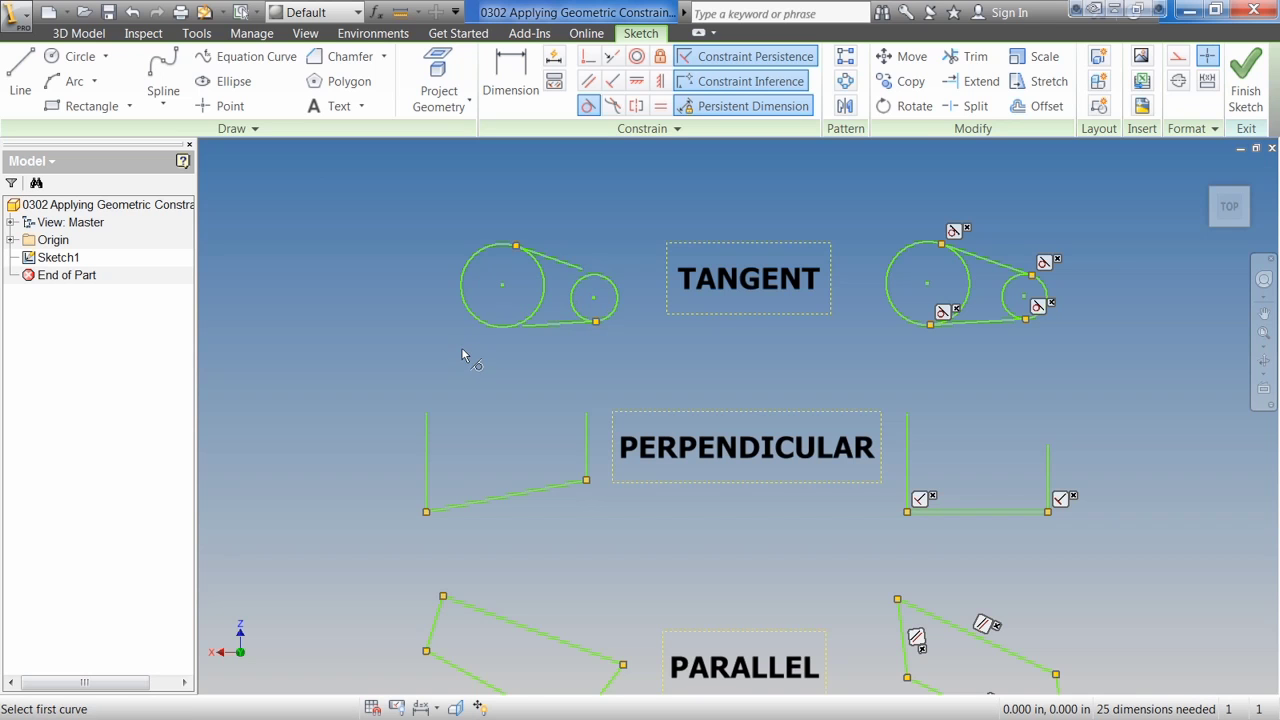
{"action": "right_click", "coordinate": [471, 345]}
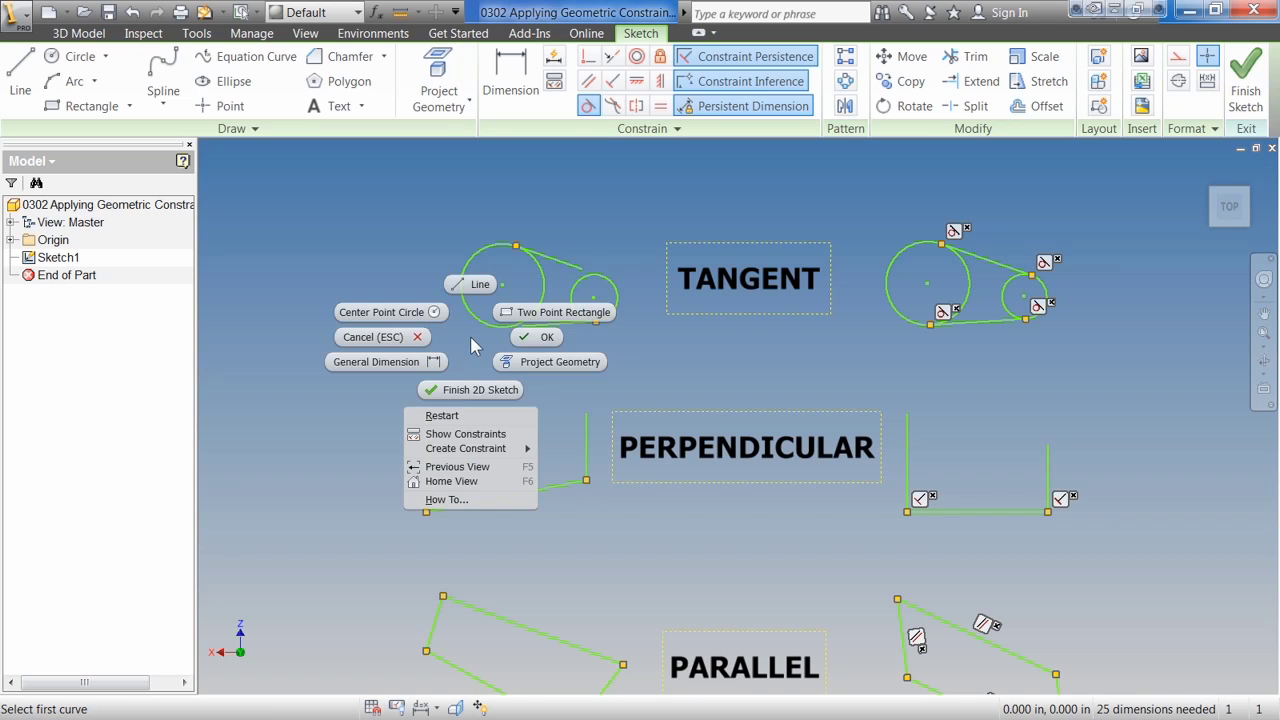
{"action": "left_click", "coordinate": [524, 337]}
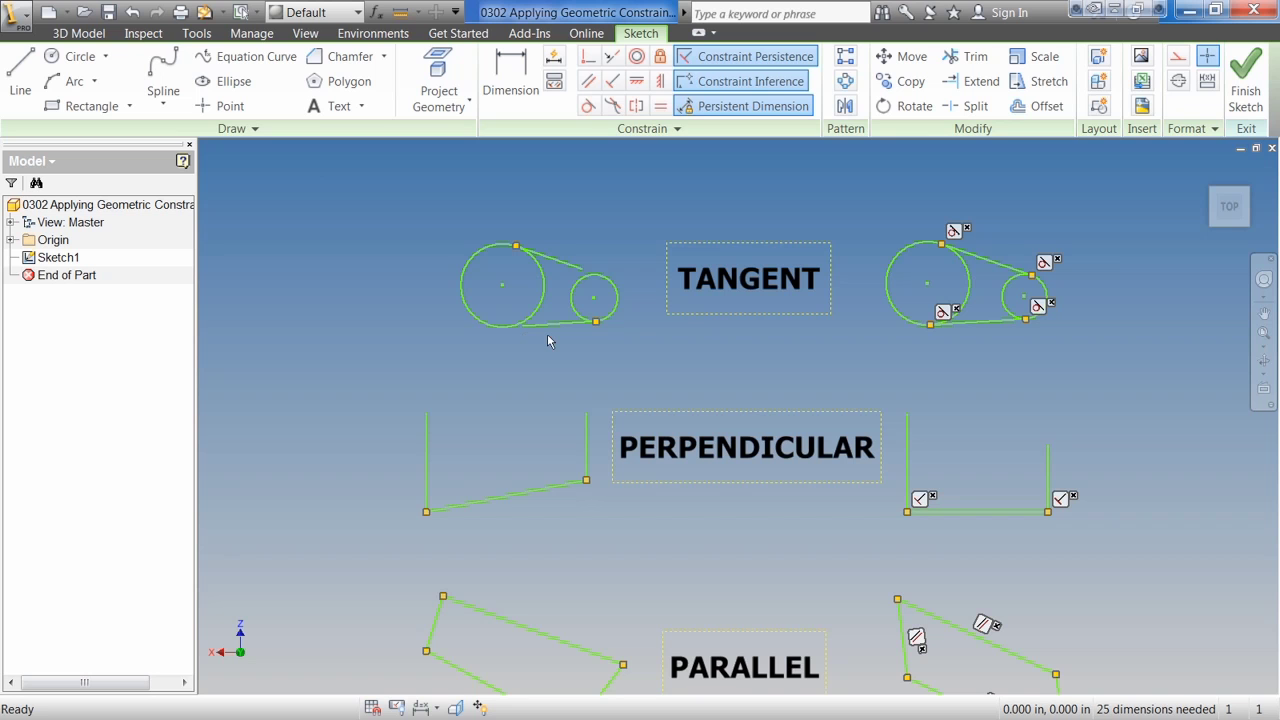
Step: Display the tangent sketch's constraints and extend both lines to meet the circles
{"action": "key", "text": "F8"}
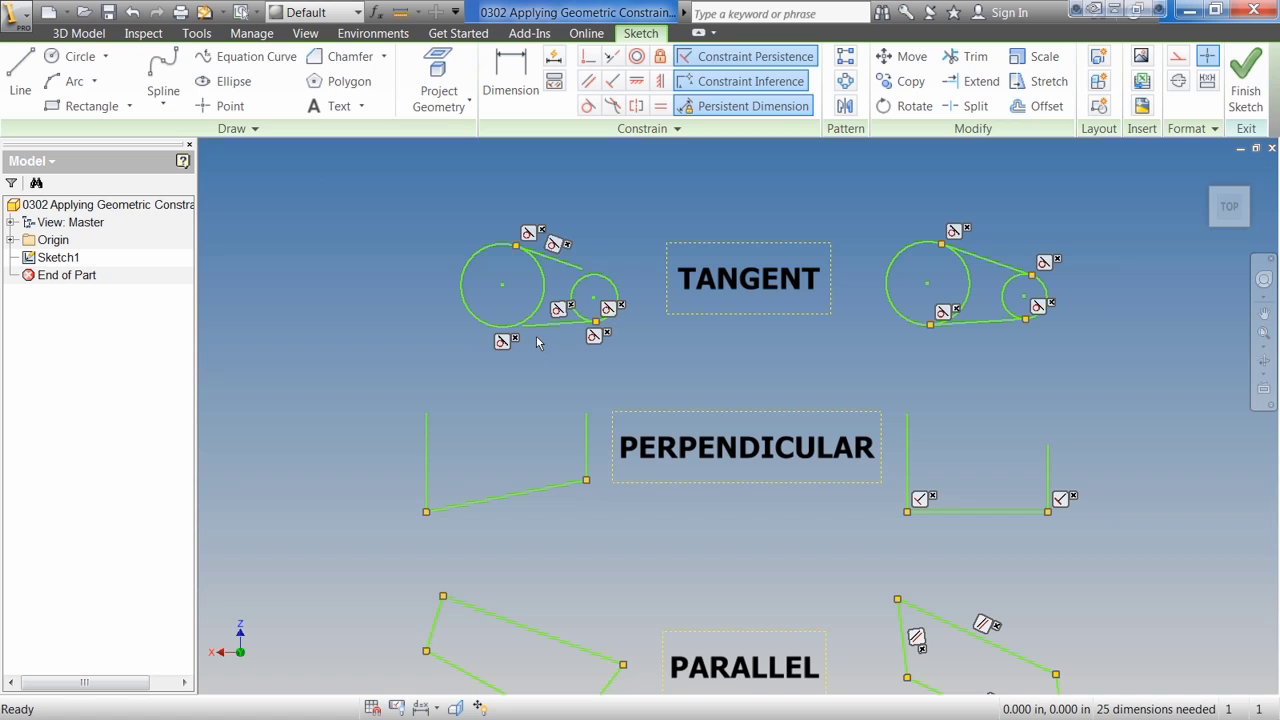
{"action": "left_click", "coordinate": [976, 85]}
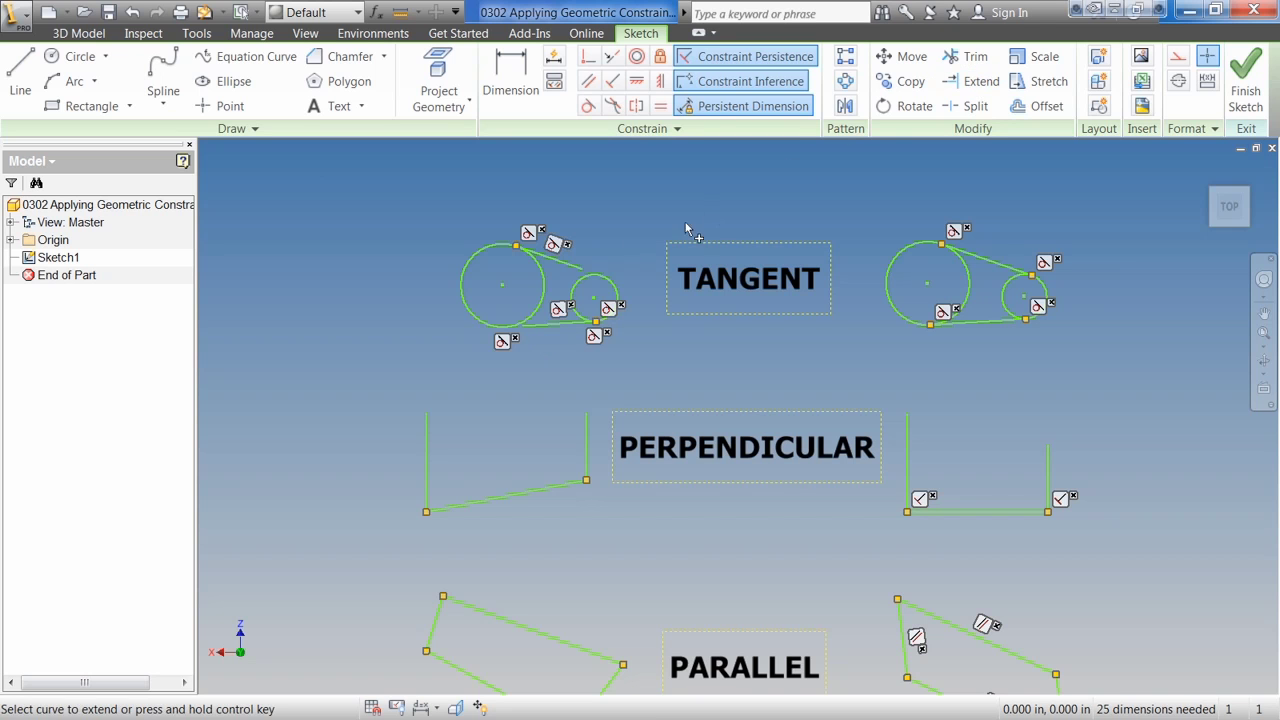
{"action": "left_click", "coordinate": [566, 262]}
{"action": "left_click", "coordinate": [538, 327]}
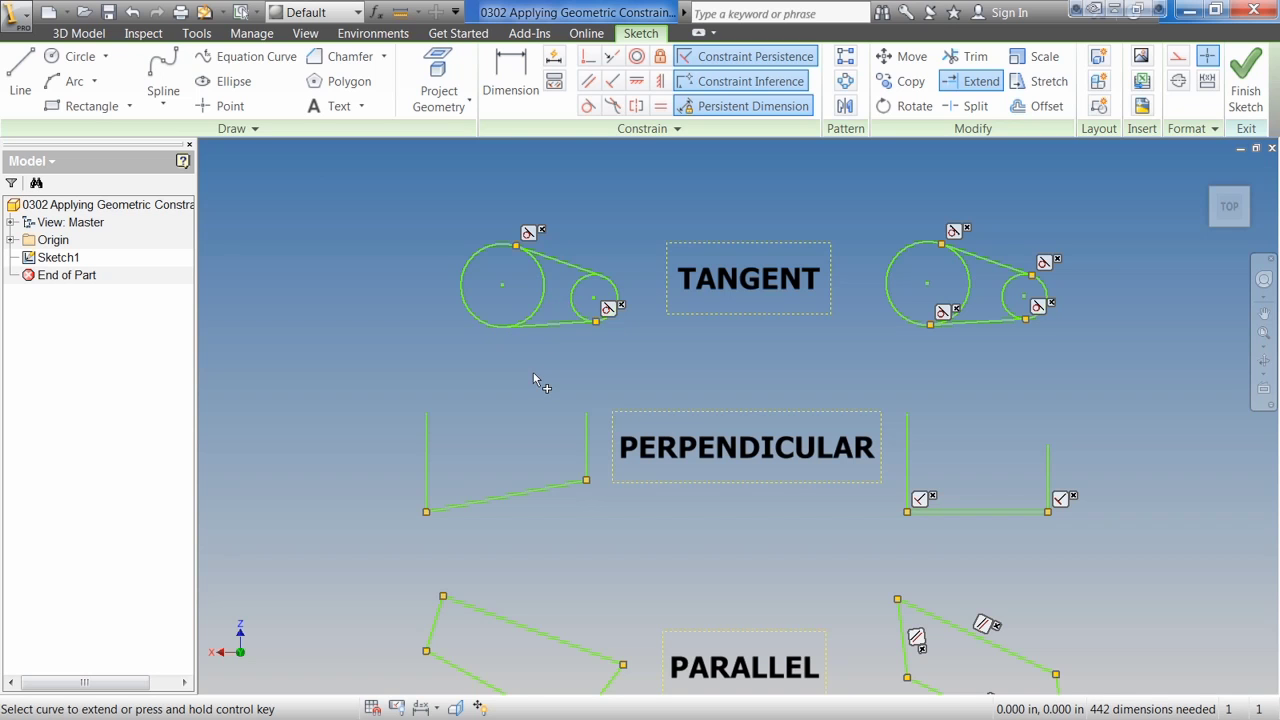
{"action": "key", "text": "Escape"}
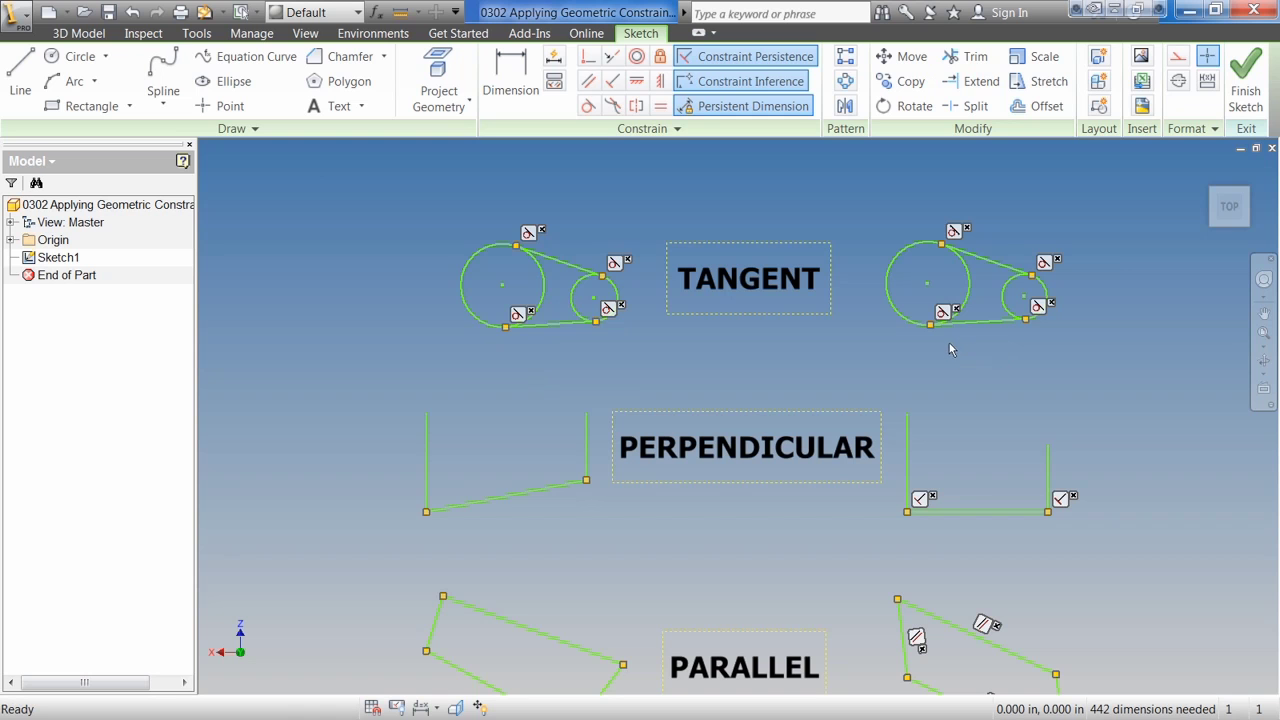
{"action": "middle_click_drag", "start_coordinate": [903, 366], "coordinate": [880, 248]}
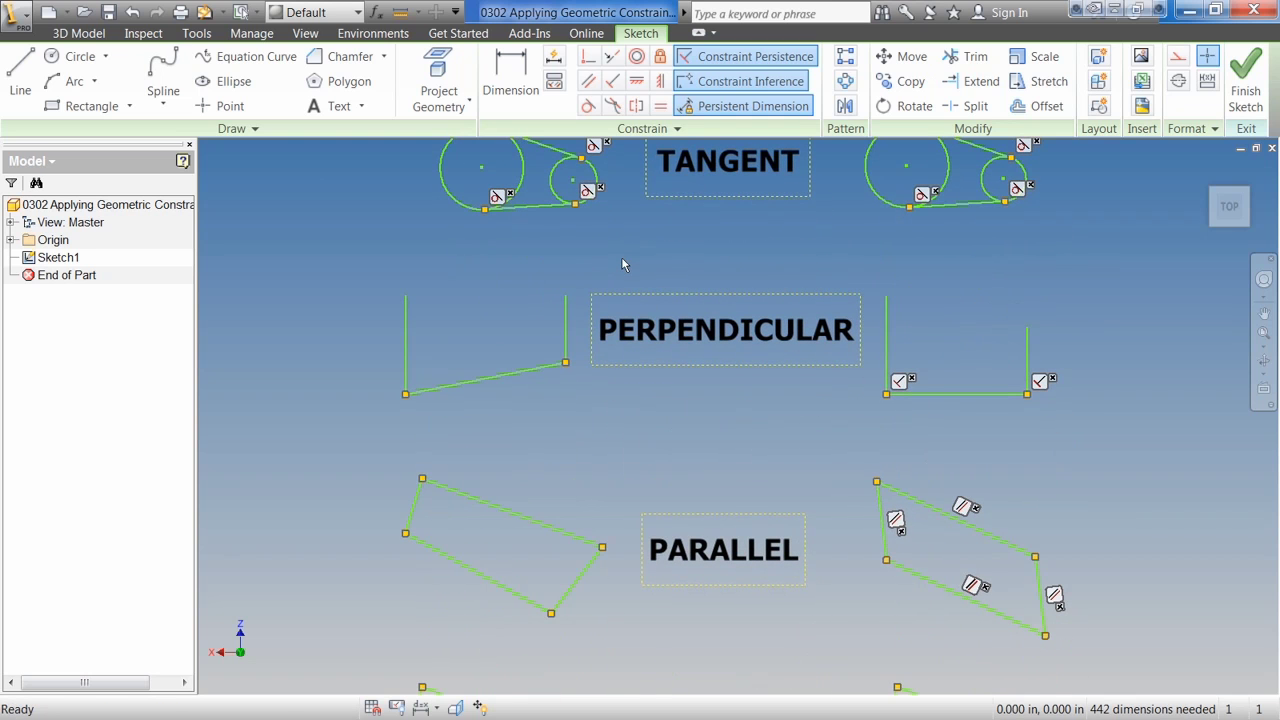
Step: Try a perpendicular constraint on the left upright line and undo the resulting tilt
{"action": "left_click", "coordinate": [611, 86]}
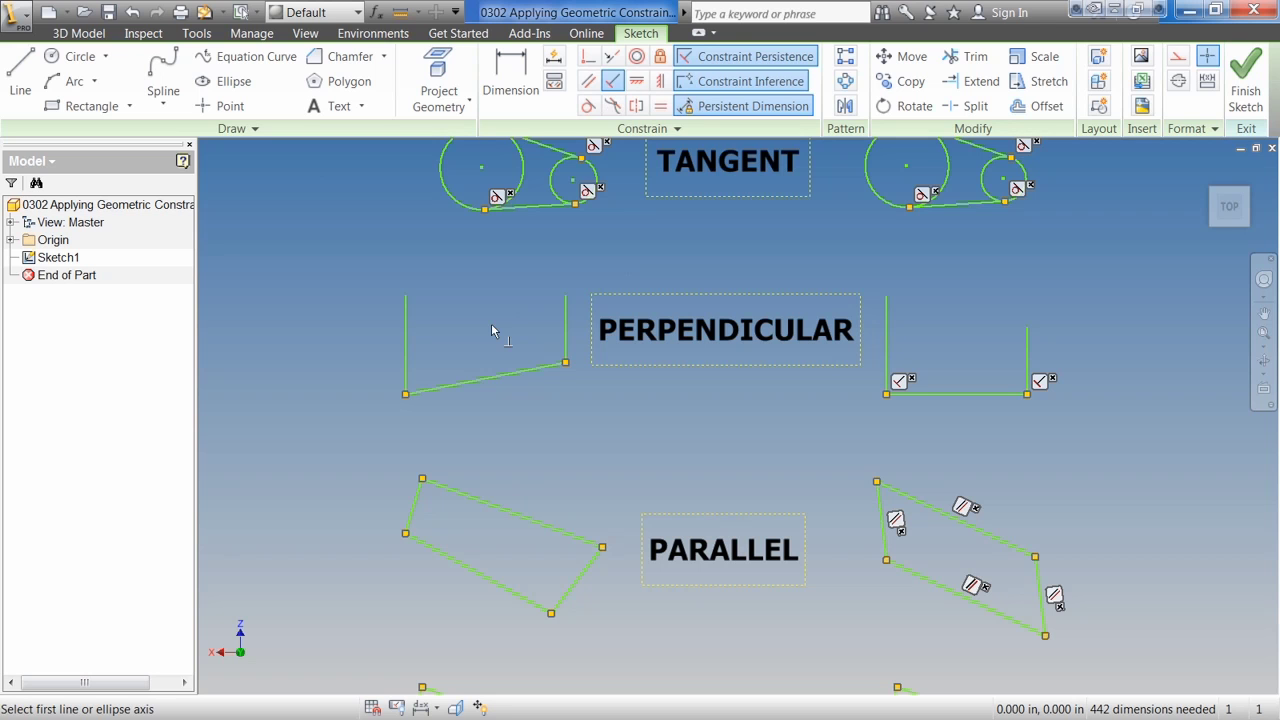
{"action": "left_click", "coordinate": [406, 326]}
{"action": "left_click", "coordinate": [474, 380]}
{"action": "left_click", "coordinate": [133, 12]}
Step: Constrain the bottom line perpendicular to both the left and right upright lines
{"action": "left_click", "coordinate": [475, 382]}
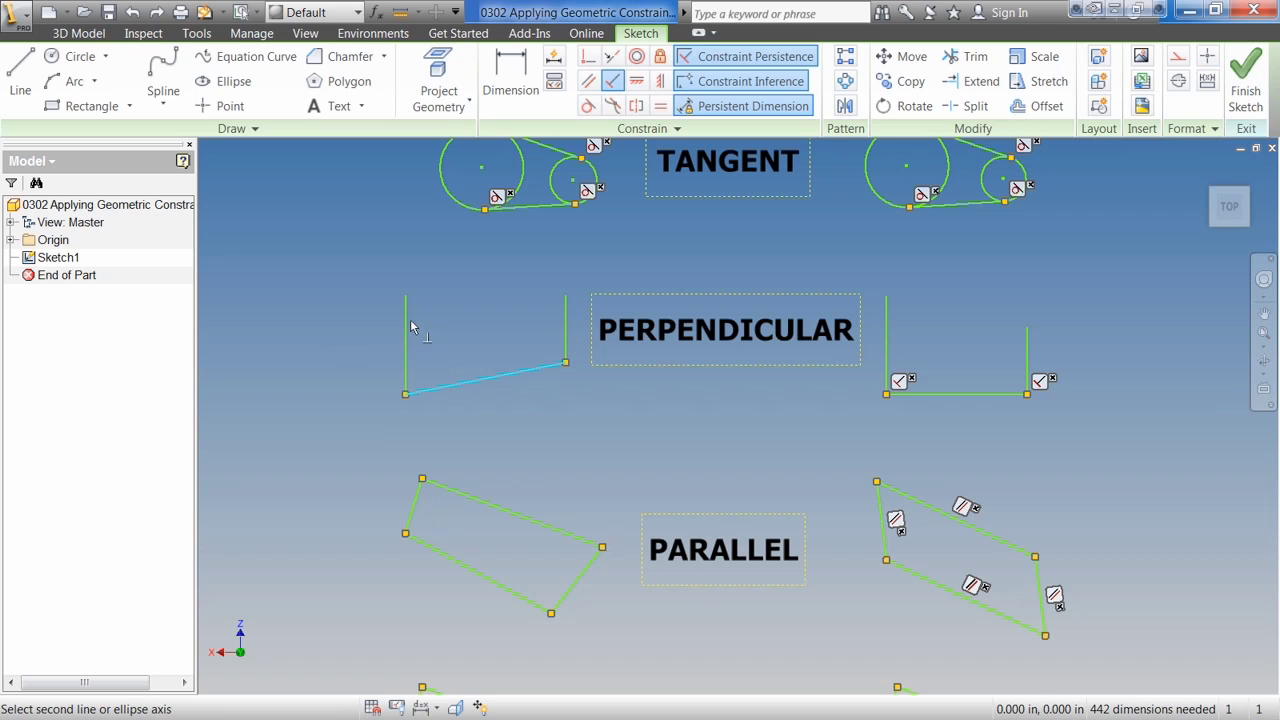
{"action": "left_click", "coordinate": [406, 318]}
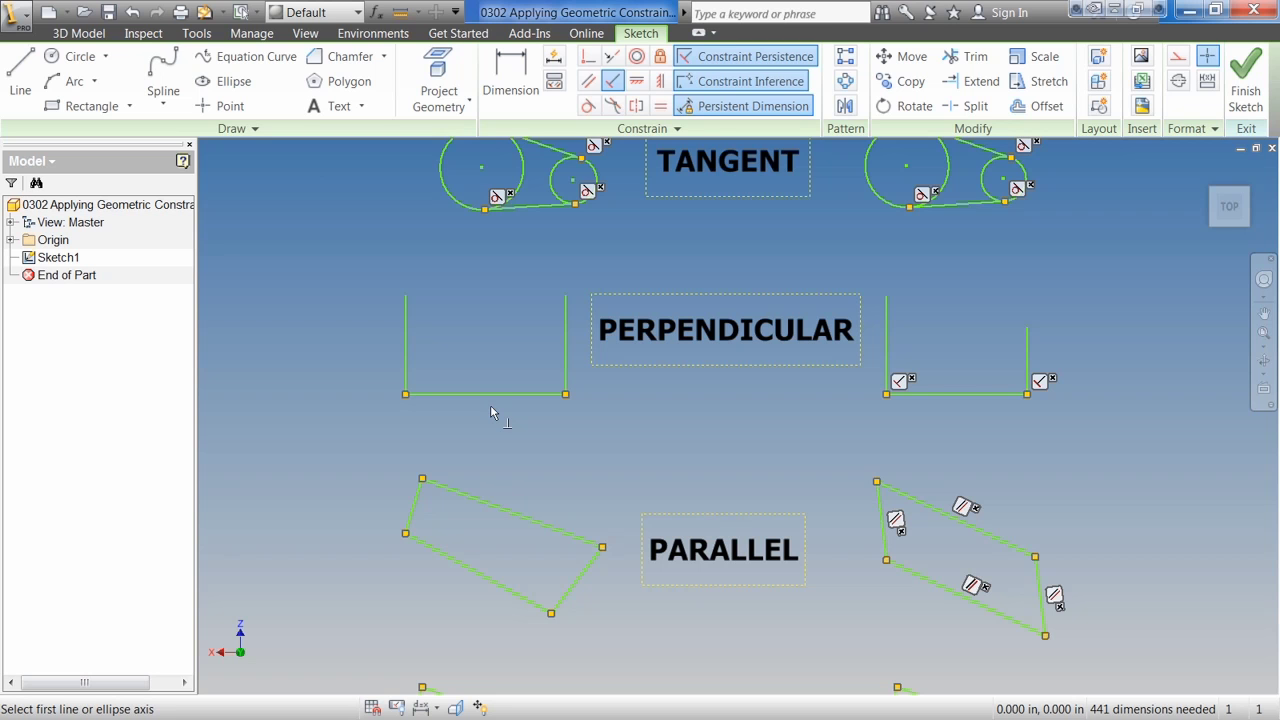
{"action": "left_click", "coordinate": [535, 394]}
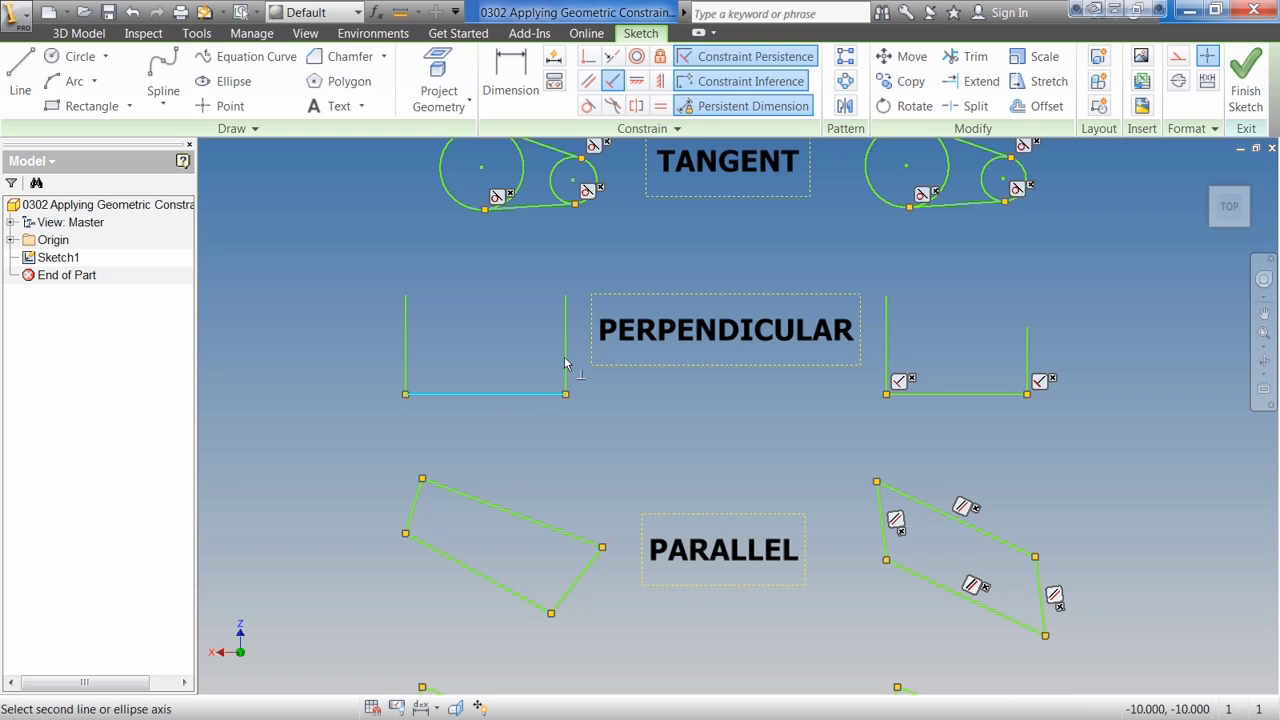
{"action": "left_click", "coordinate": [566, 364]}
{"action": "key", "text": "F2"}
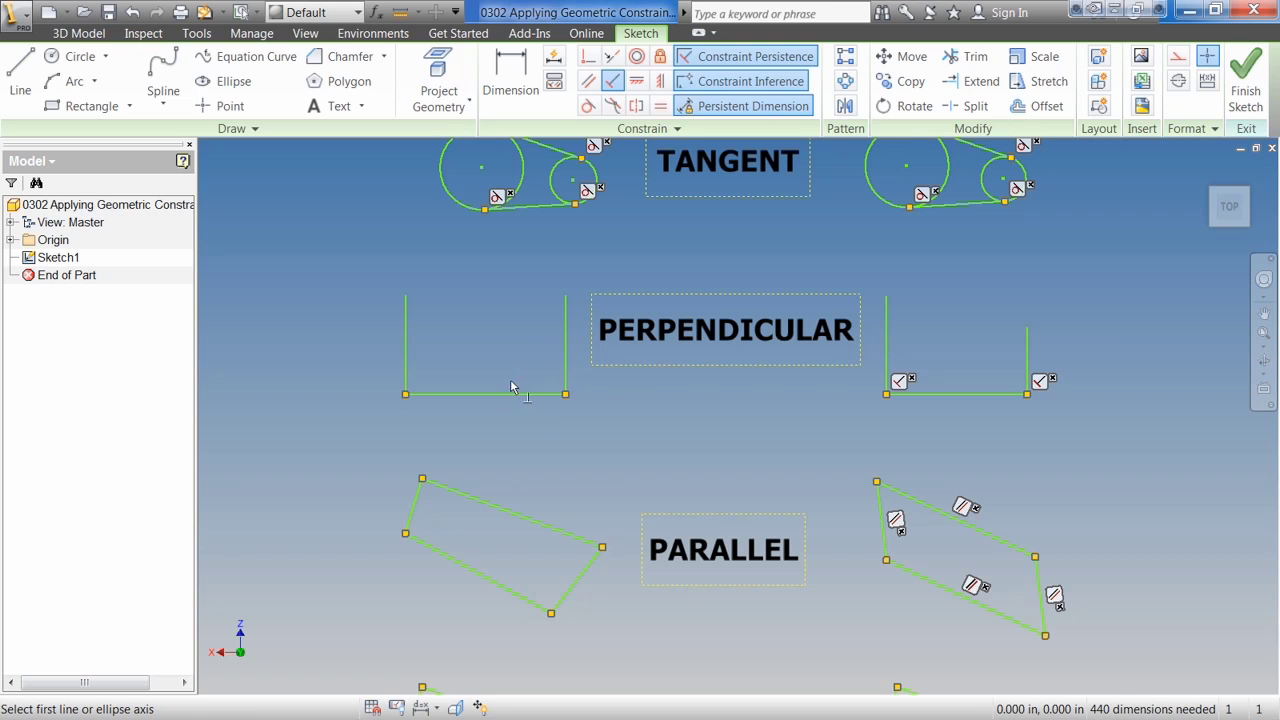
{"action": "left_click_drag", "start_coordinate": [578, 450], "coordinate": [570, 298]}
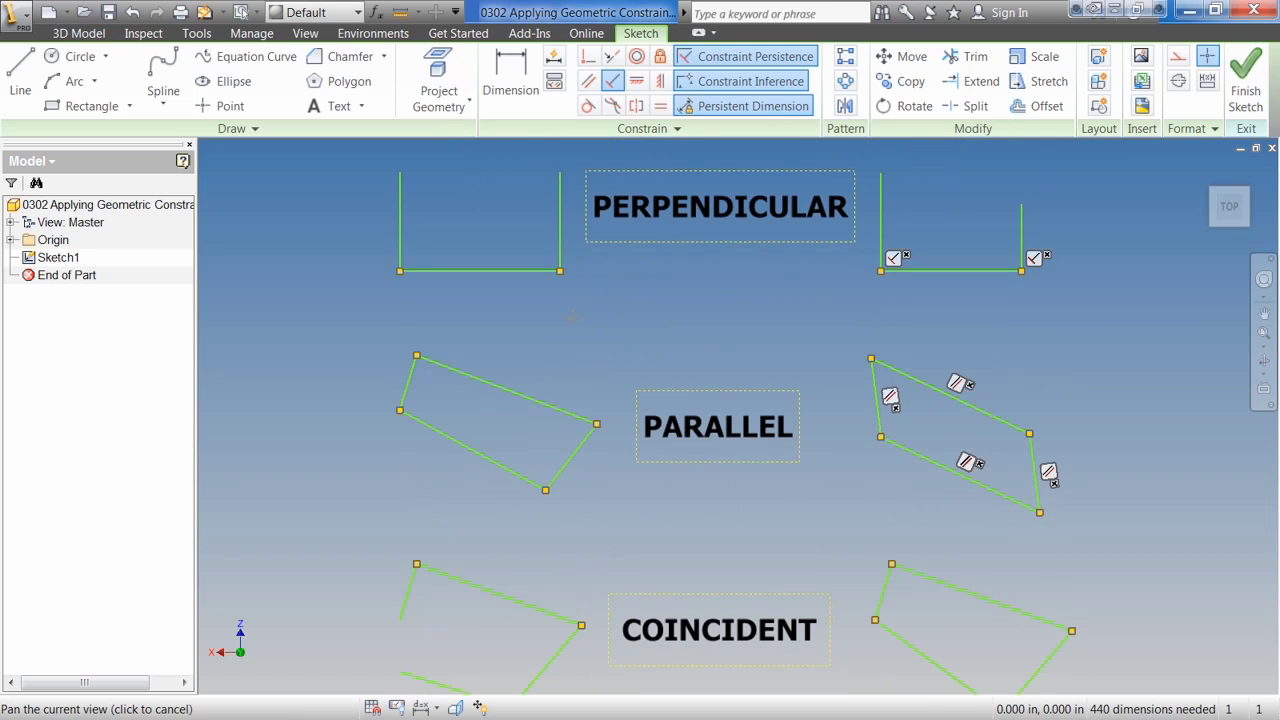
{"action": "right_click", "coordinate": [559, 302]}
Step: Make the top and bottom lines parallel, and the two short sides parallel
{"action": "left_click", "coordinate": [614, 305]}
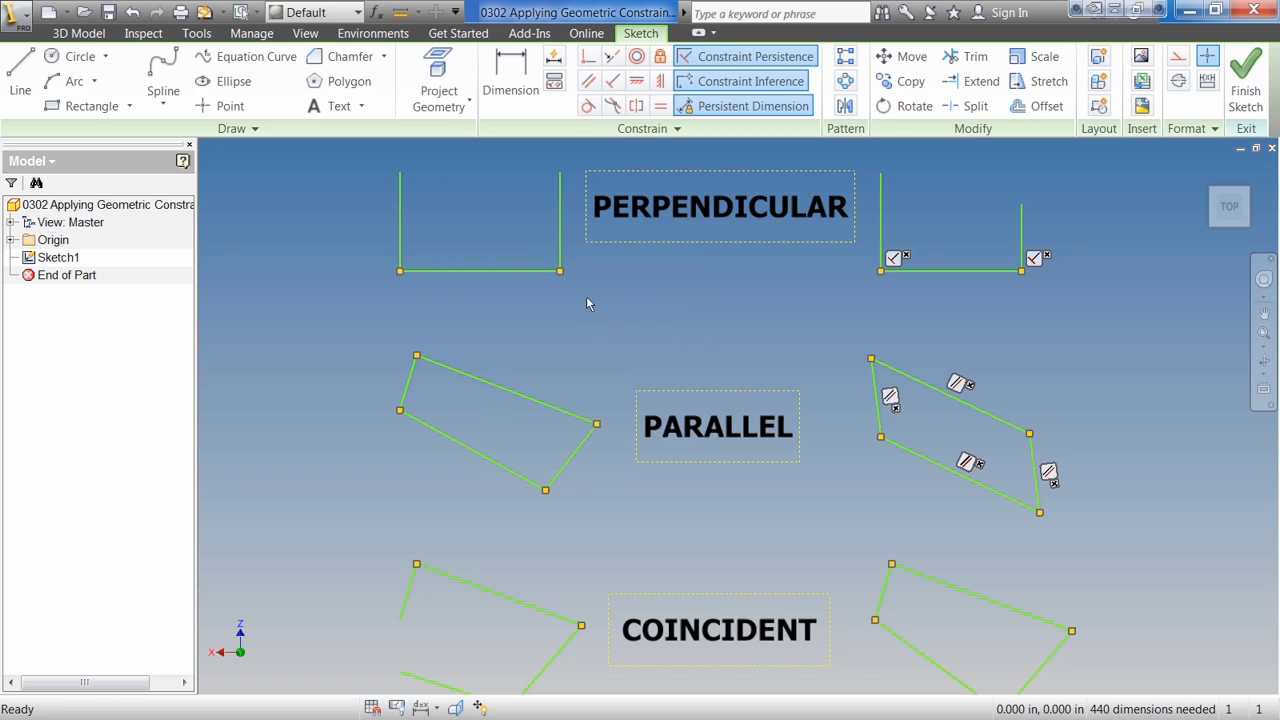
{"action": "left_click", "coordinate": [590, 82]}
{"action": "left_click", "coordinate": [530, 402]}
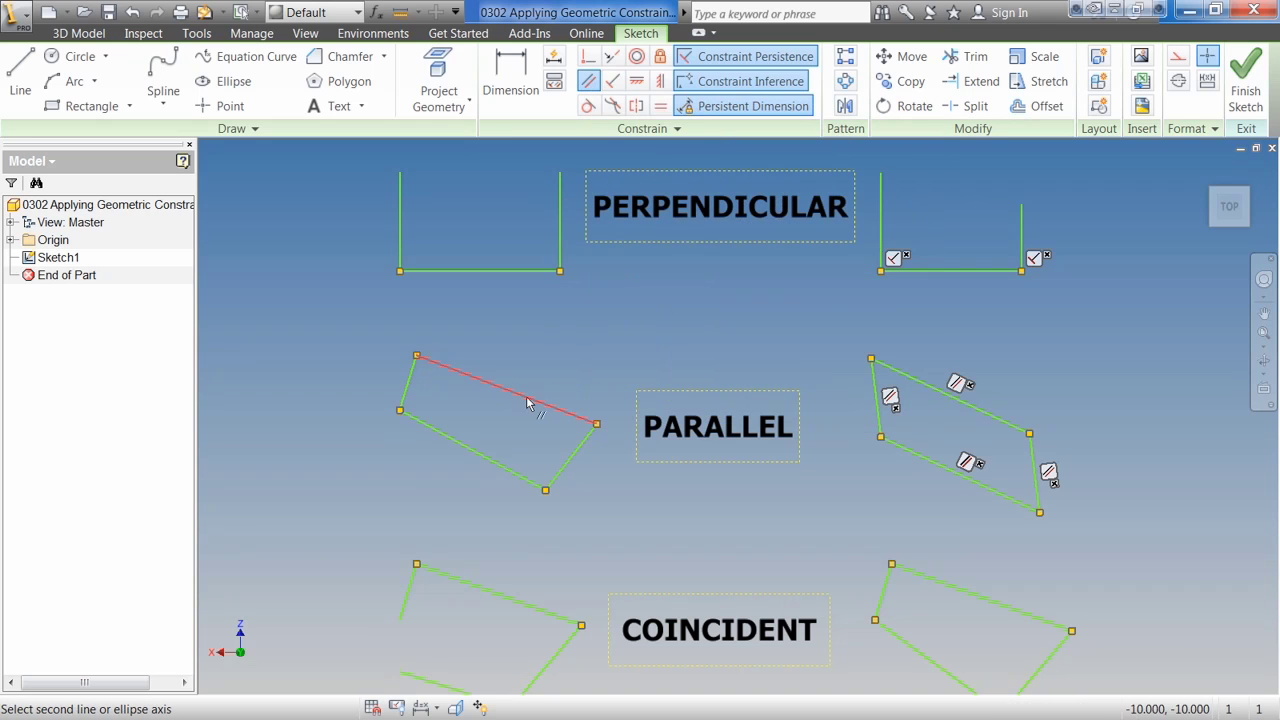
{"action": "left_click", "coordinate": [483, 460]}
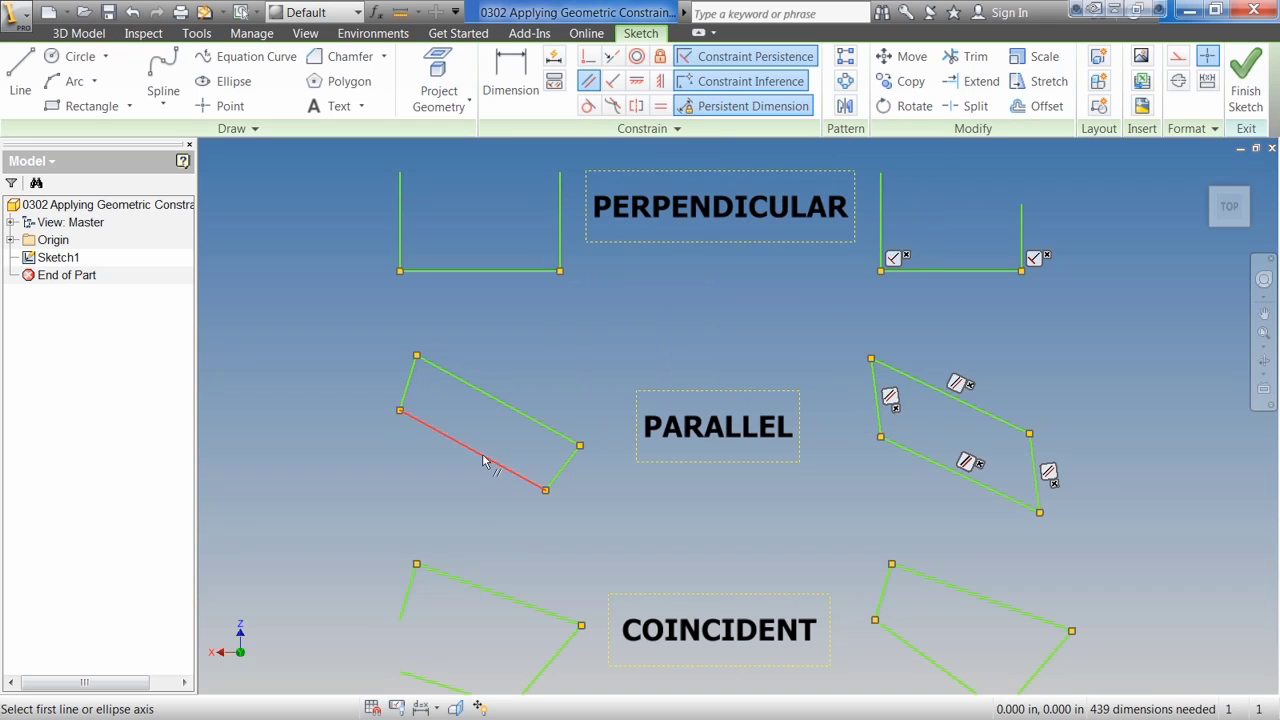
{"action": "left_click", "coordinate": [409, 384]}
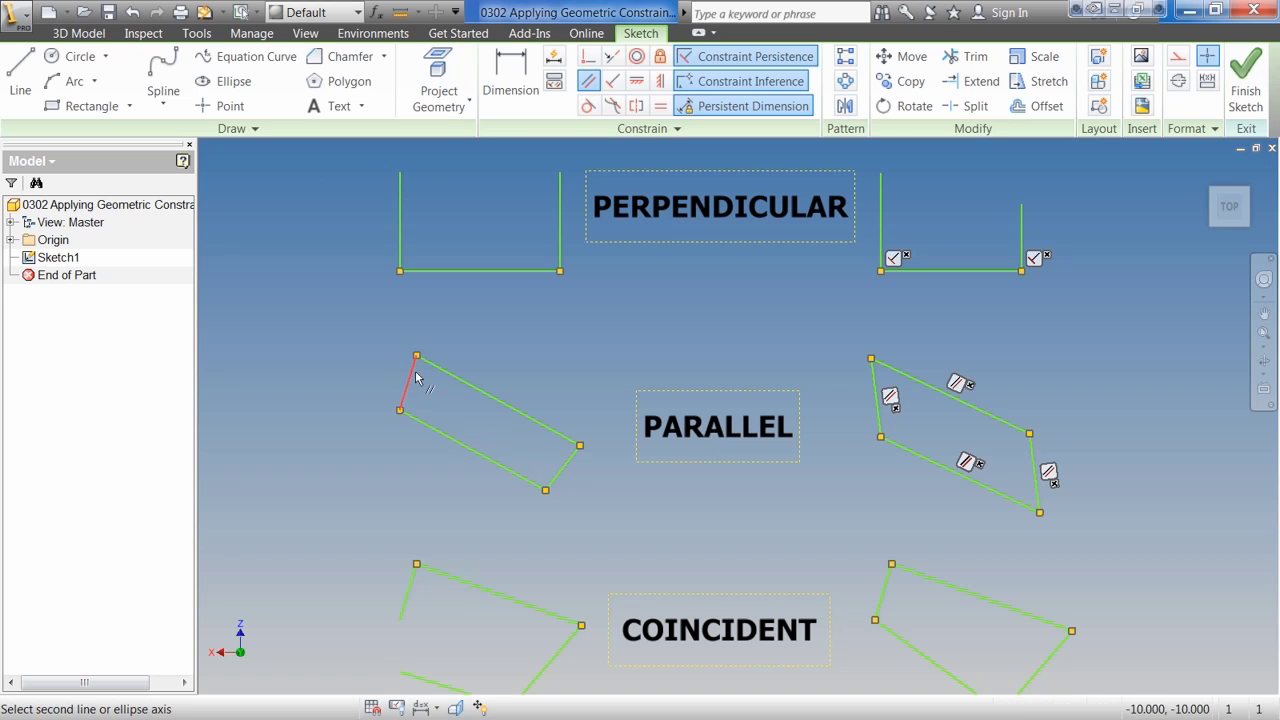
{"action": "left_click", "coordinate": [570, 467]}
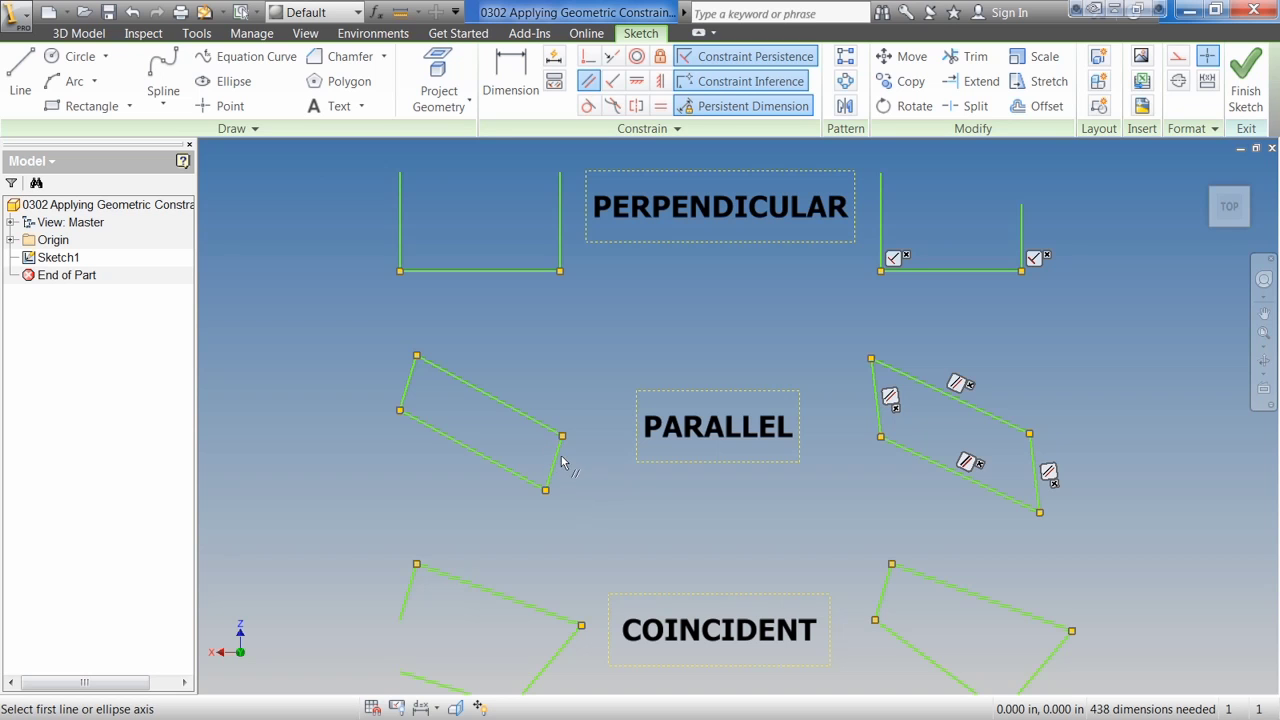
Step: Drag the parallelogram's corners to confirm its sides stay parallel
{"action": "key", "text": "Escape"}
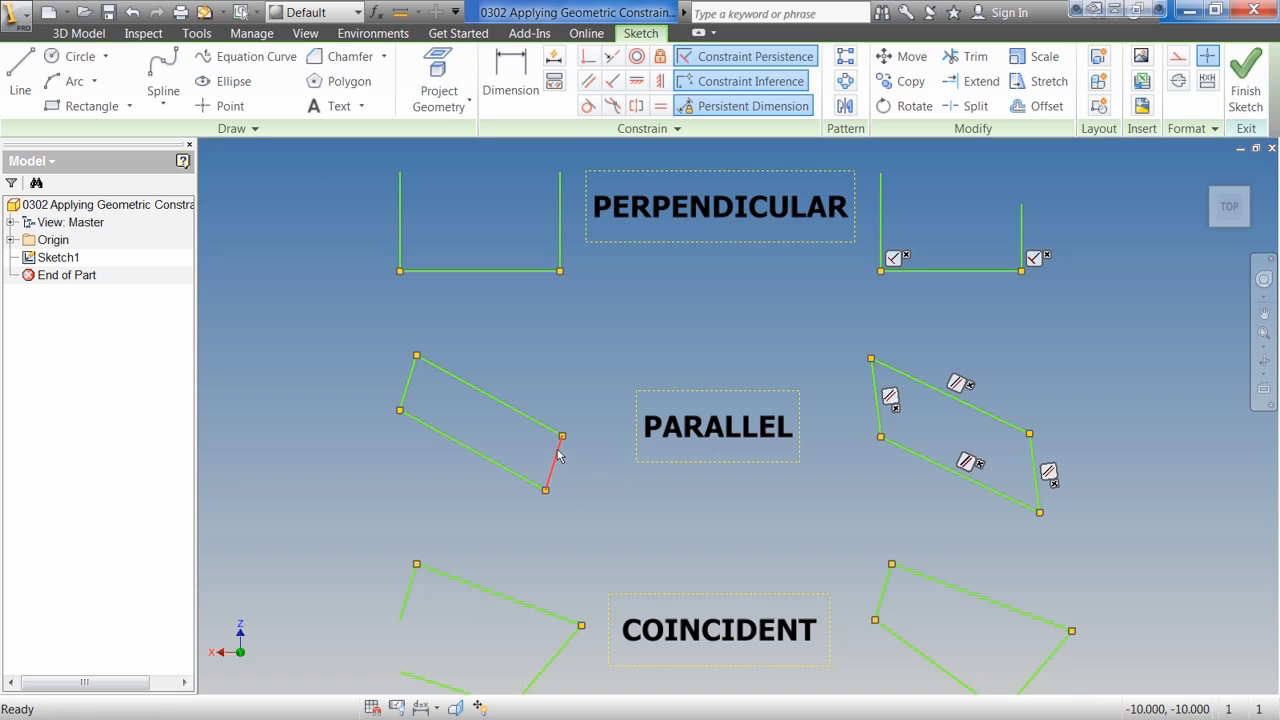
{"action": "mouse_move", "coordinate": [558, 455]}
{"action": "left_mouse_down"}
{"action": "mouse_move", "coordinate": [520, 413]}
{"action": "mouse_move", "coordinate": [393, 345]}
{"action": "left_mouse_up"}
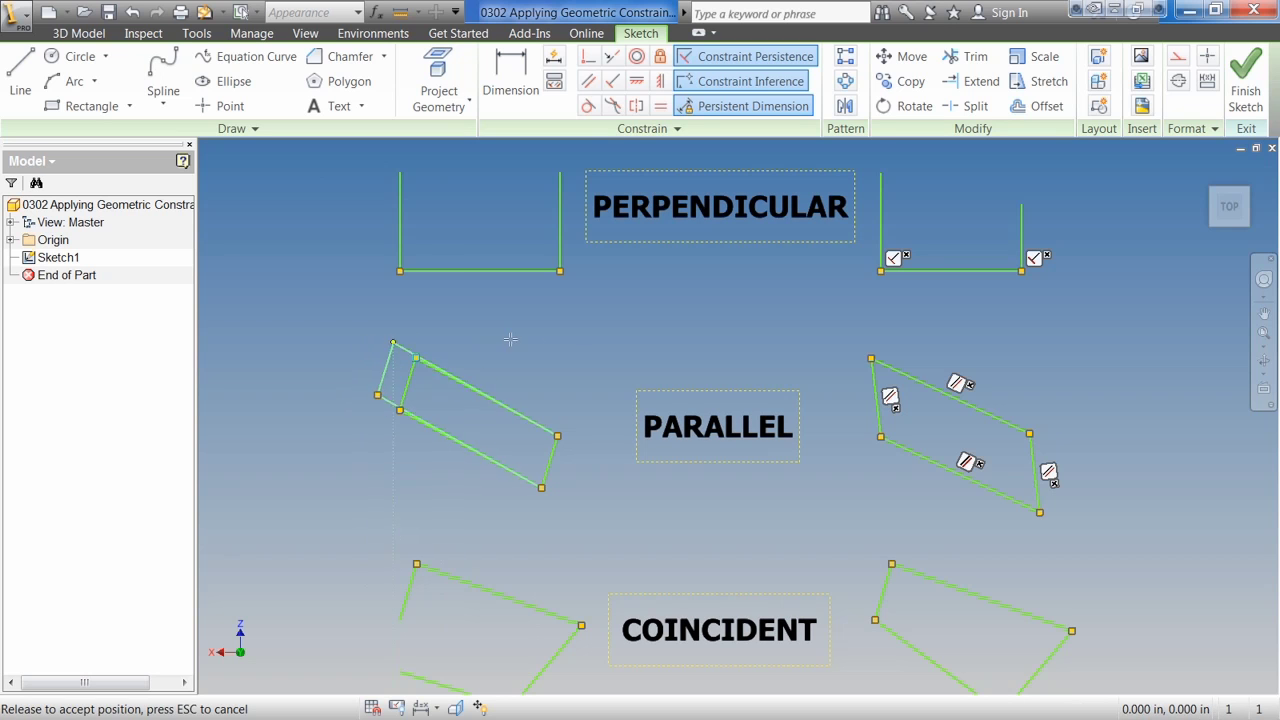
{"action": "left_click_drag", "start_coordinate": [510, 340], "coordinate": [389, 404]}
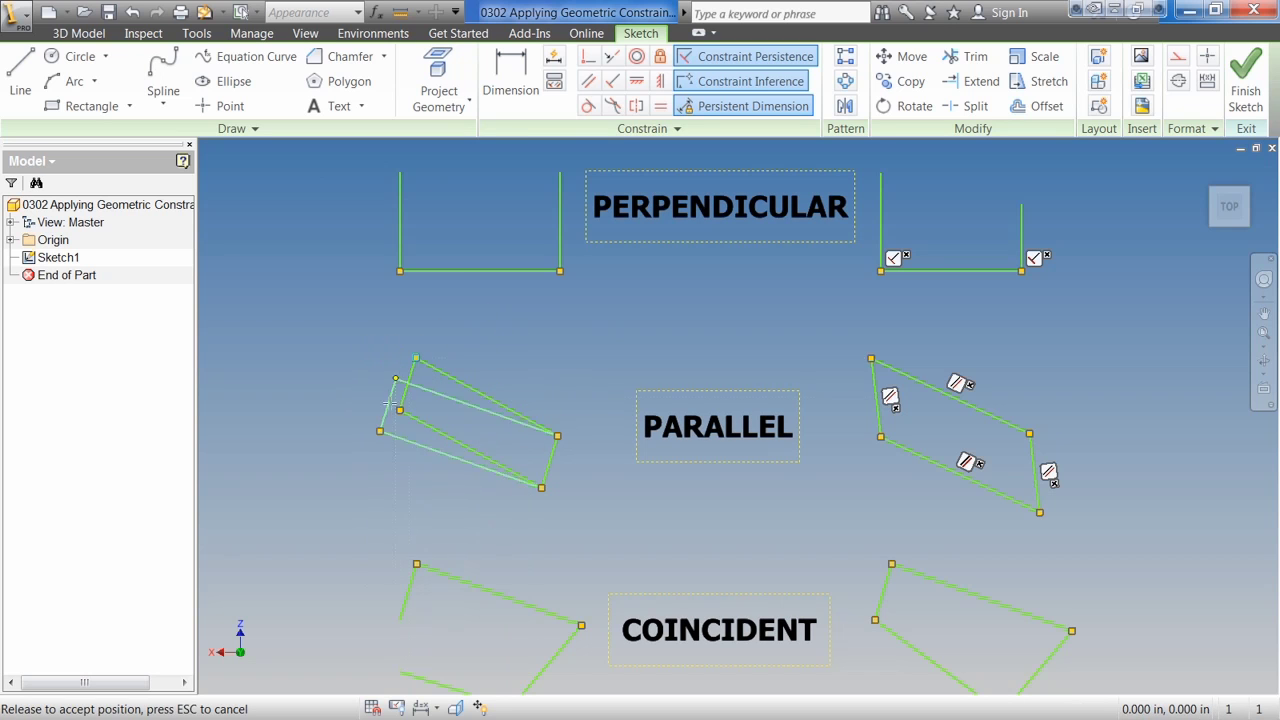
{"action": "left_click_drag", "start_coordinate": [389, 404], "coordinate": [424, 323]}
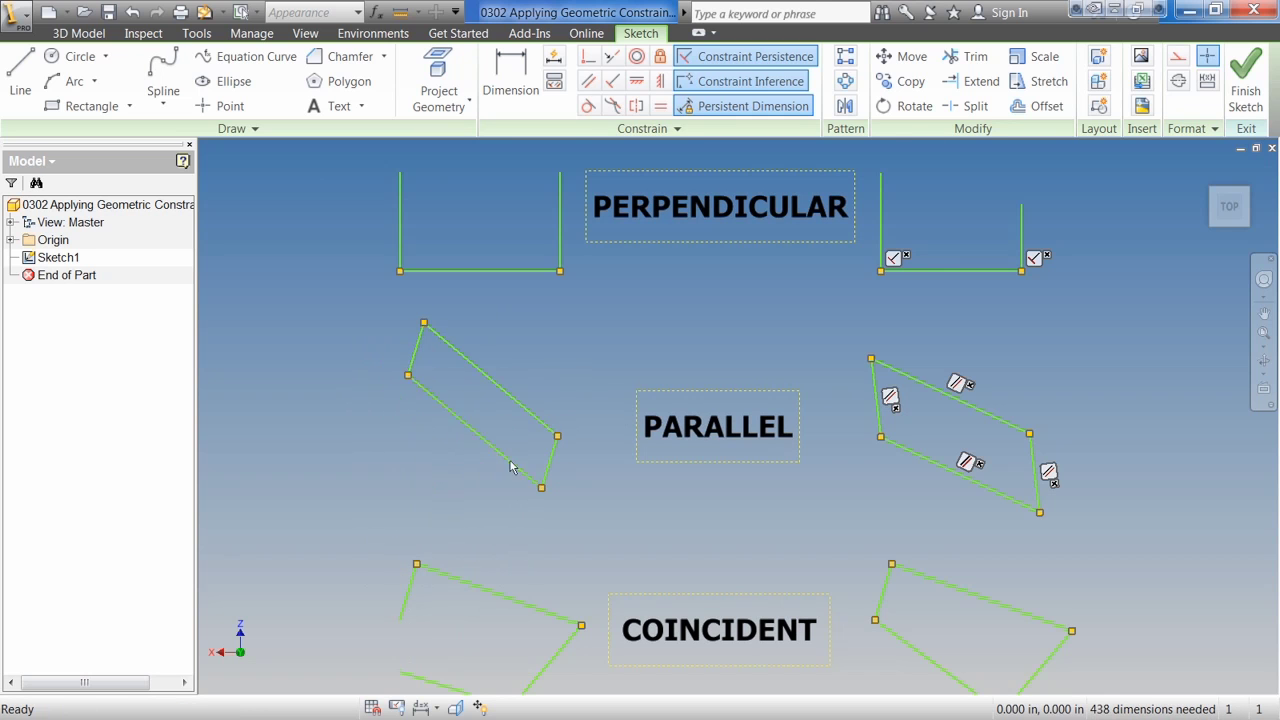
{"action": "key", "text": "F2"}
{"action": "left_click_drag", "start_coordinate": [578, 477], "coordinate": [561, 327]}
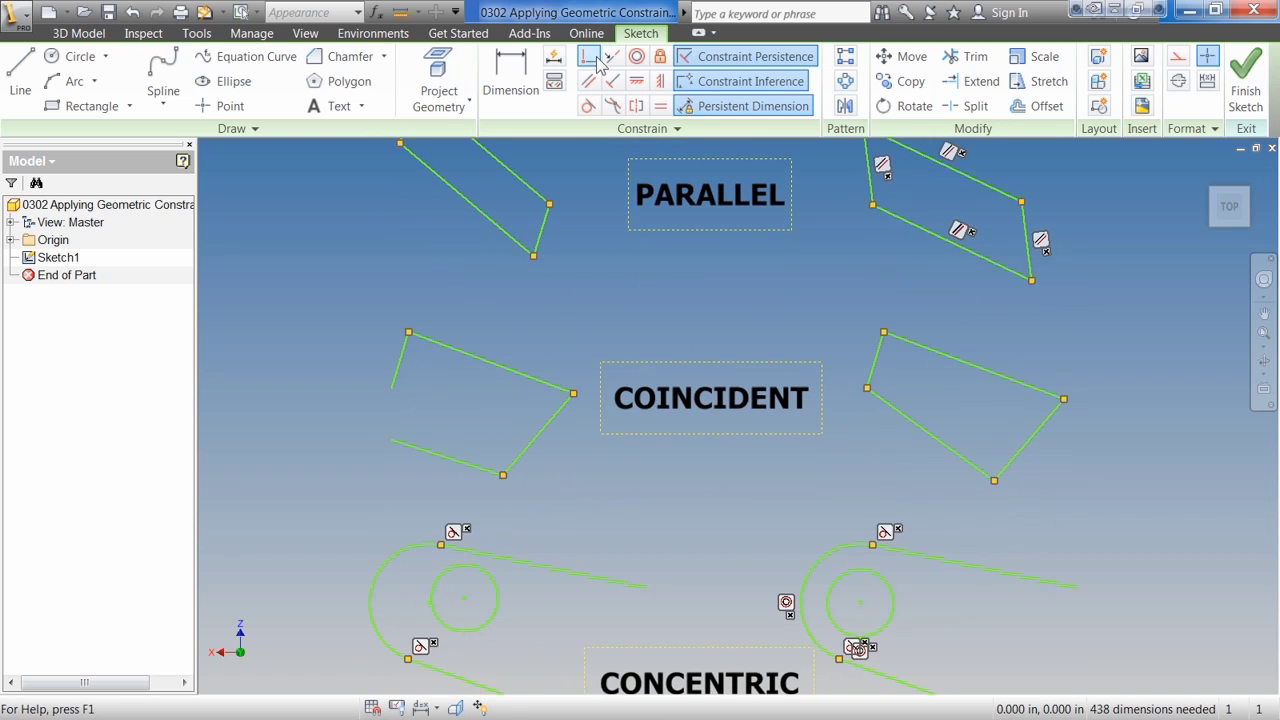
{"action": "mouse_move", "coordinate": [588, 57]}
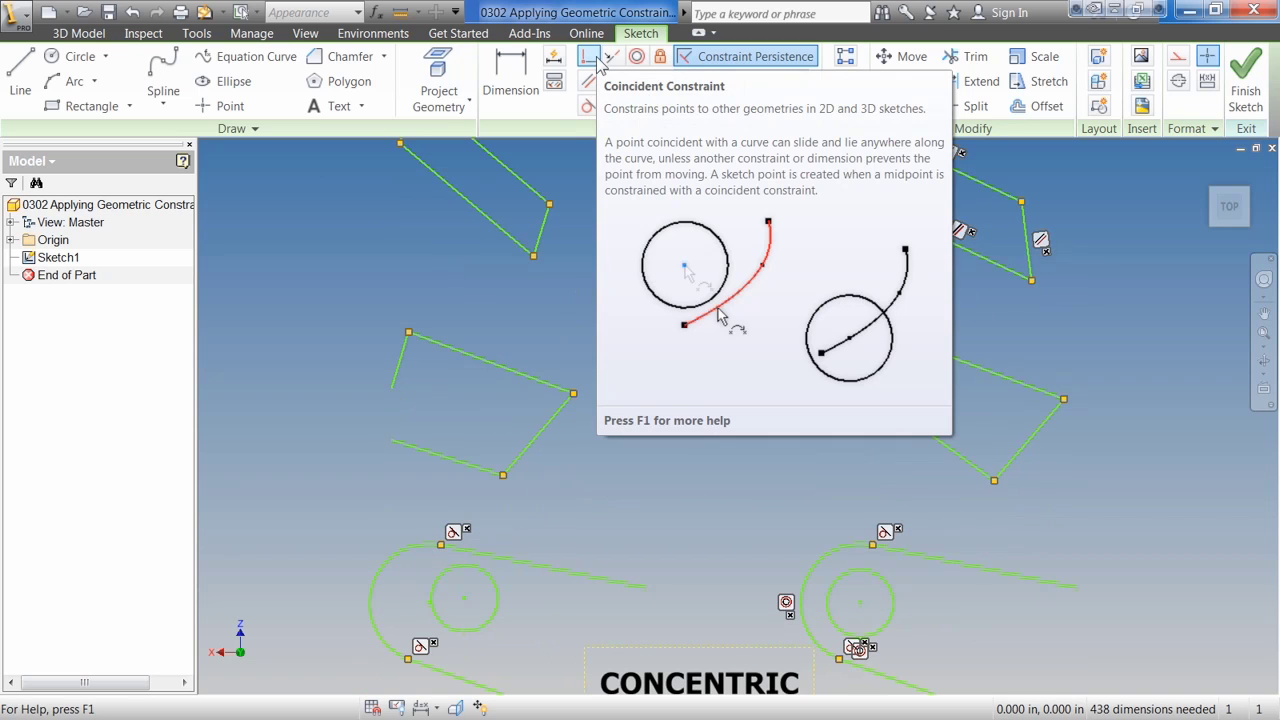
Step: Make the lower line's loose endpoint coincident with the upper line's endpoint, then drag-test the right corner
{"action": "left_click", "coordinate": [597, 58]}
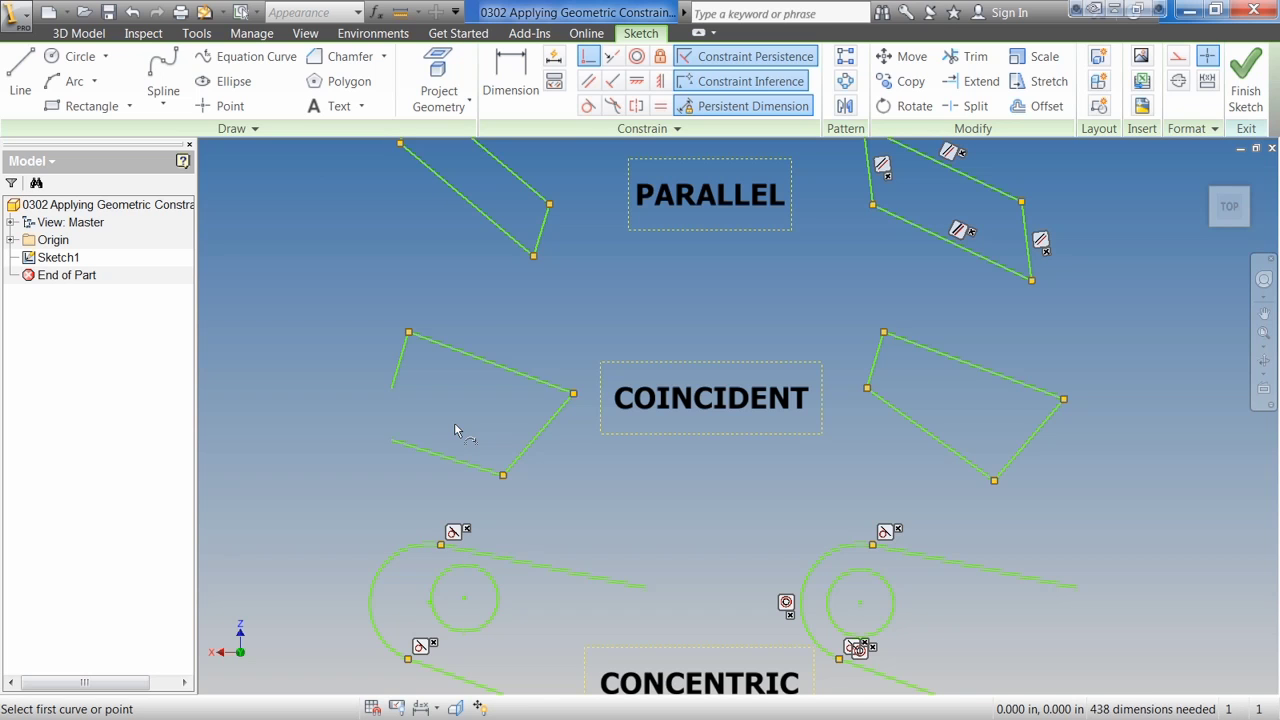
{"action": "left_click", "coordinate": [392, 439]}
{"action": "left_click", "coordinate": [392, 388]}
{"action": "key", "text": "Escape"}
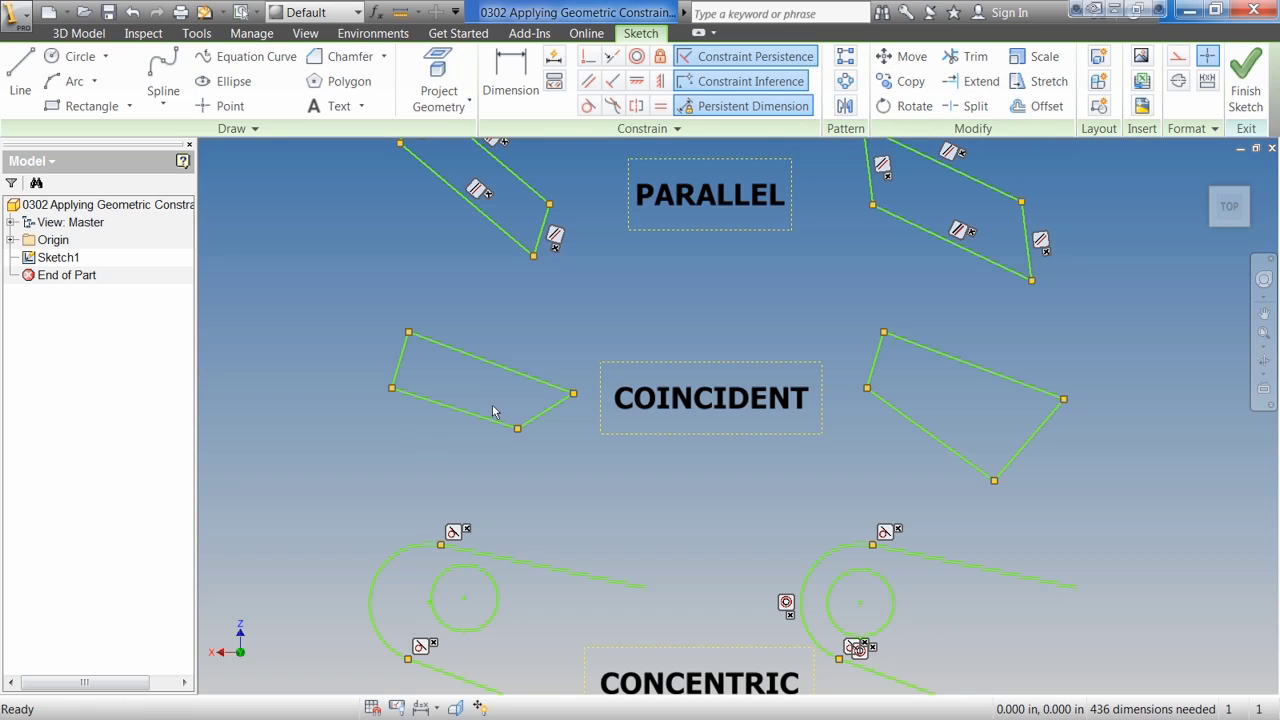
{"action": "mouse_move", "coordinate": [573, 393]}
{"action": "left_mouse_down"}
{"action": "mouse_move", "coordinate": [577, 318]}
{"action": "mouse_move", "coordinate": [585, 385]}
{"action": "left_mouse_up"}
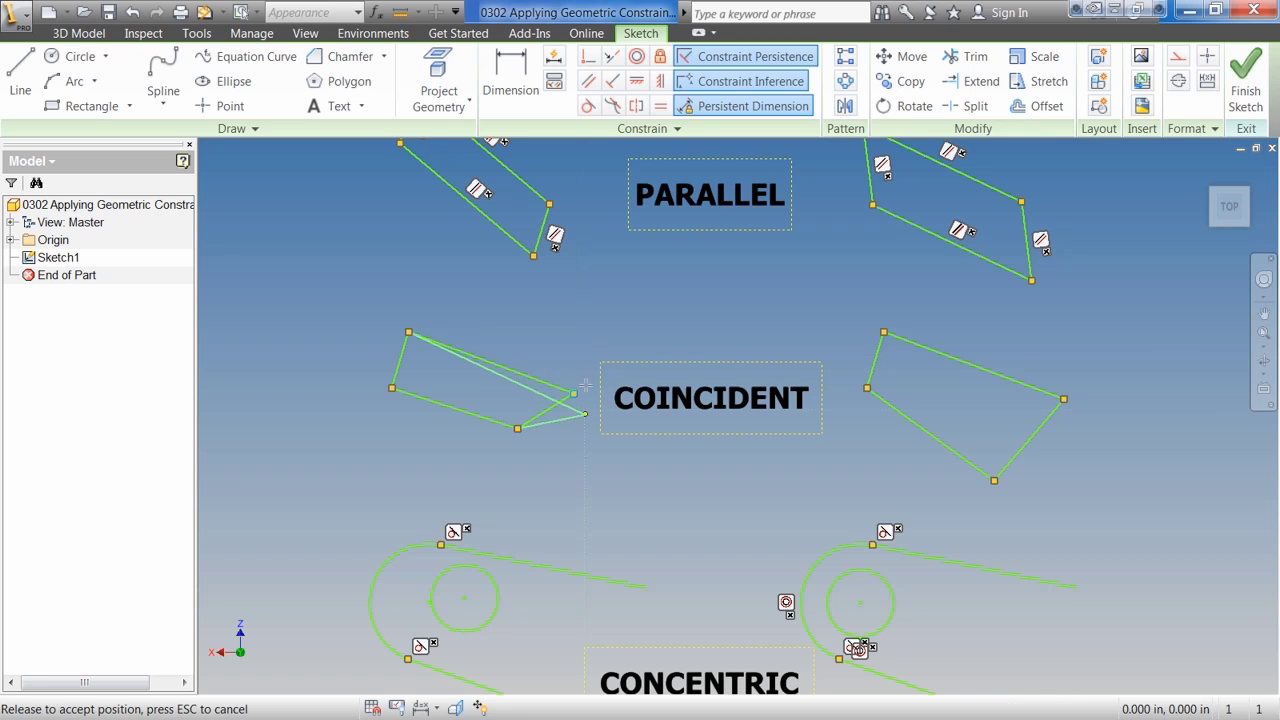
{"action": "left_click_drag", "start_coordinate": [585, 385], "coordinate": [578, 340]}
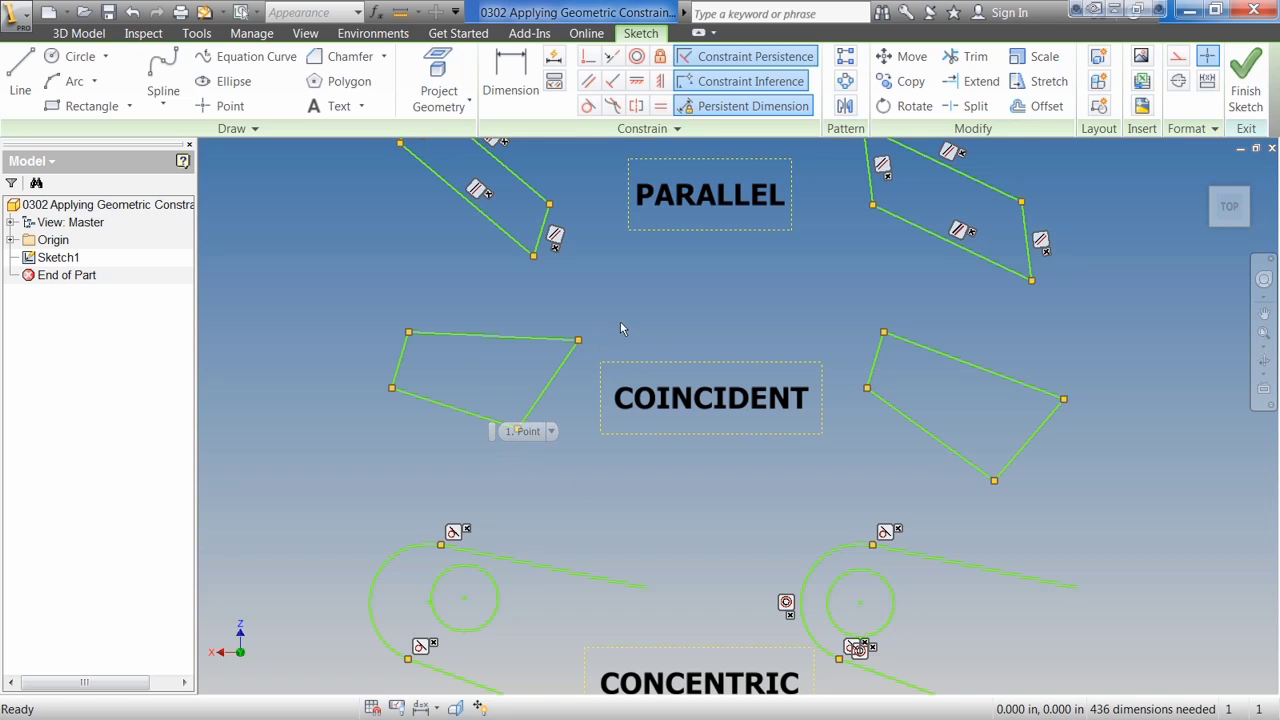
Step: Reveal the corner constraint glyphs and delete the bottom-corner coincident constraint
{"action": "left_click_drag", "start_coordinate": [578, 340], "coordinate": [612, 322]}
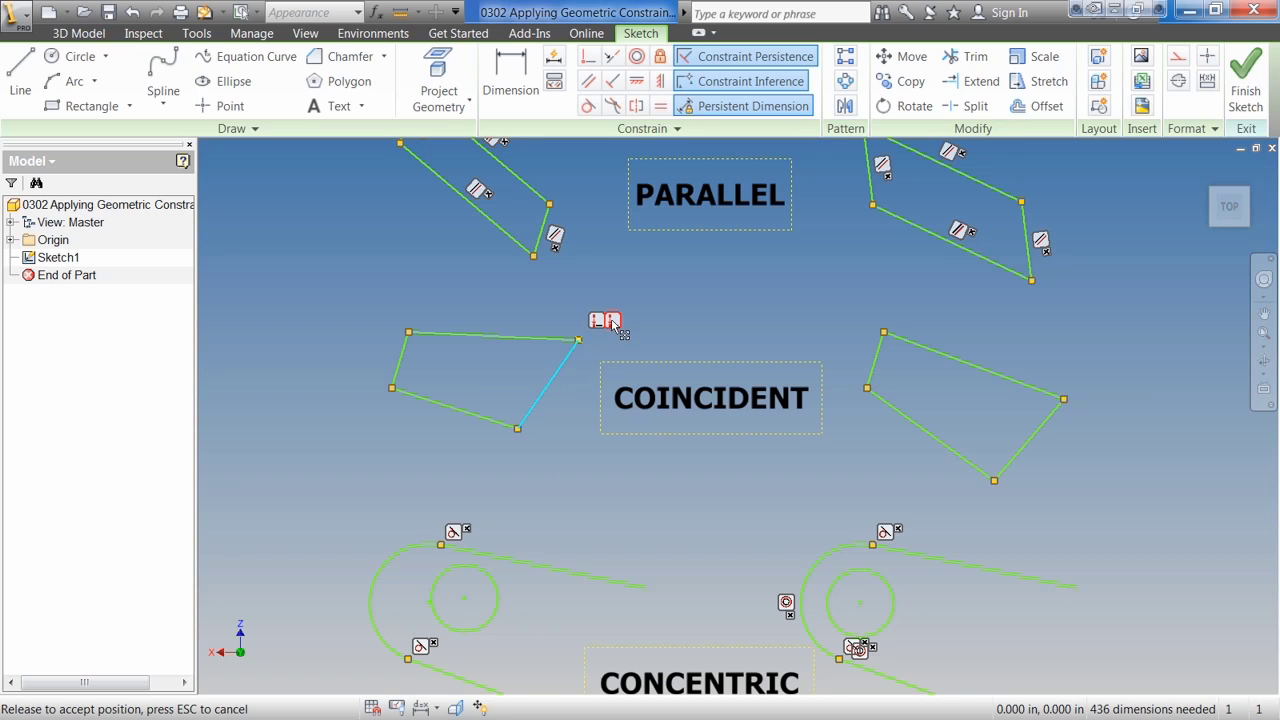
{"action": "left_click_drag", "start_coordinate": [612, 322], "coordinate": [612, 323]}
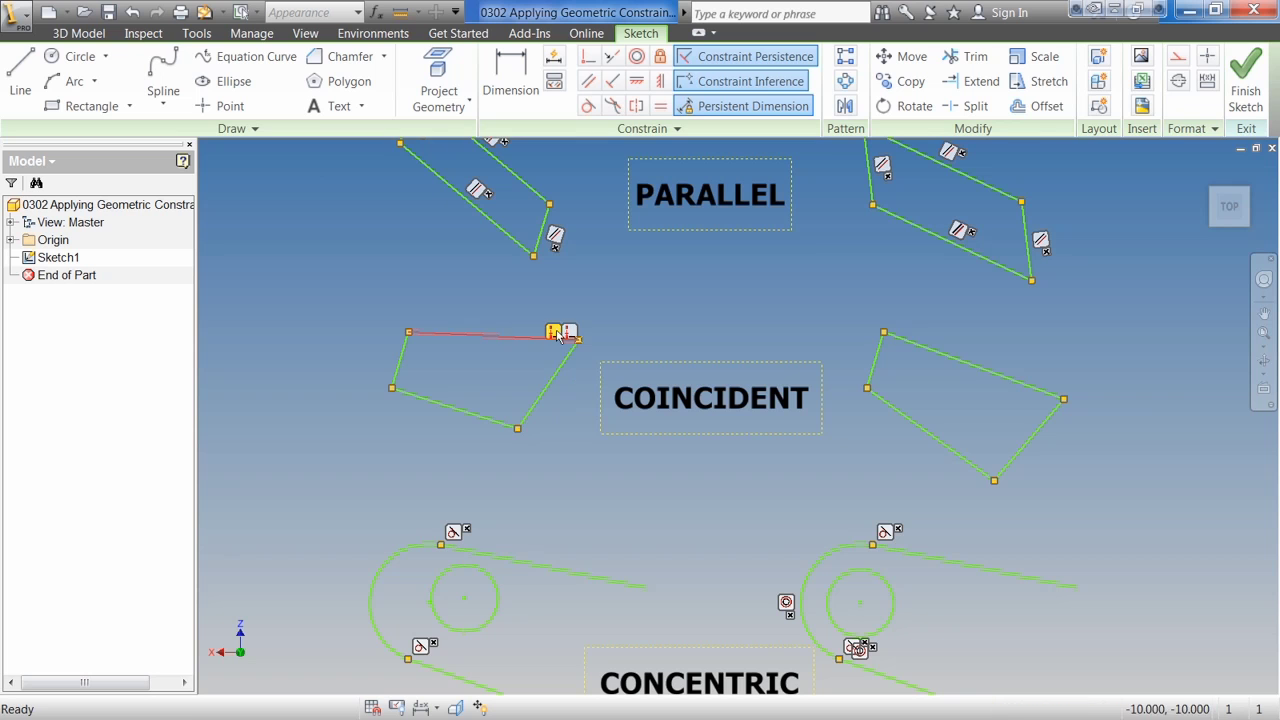
{"action": "left_click_drag", "start_coordinate": [558, 335], "coordinate": [573, 314]}
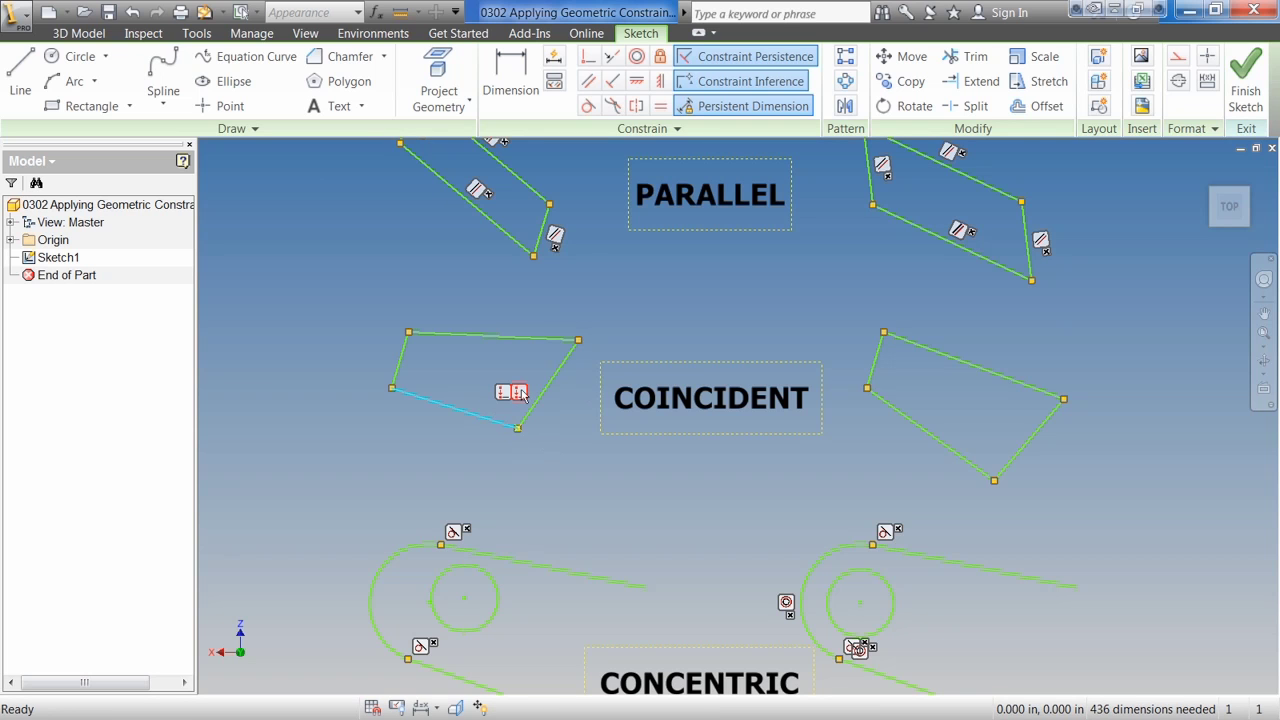
{"action": "left_click", "coordinate": [519, 392]}
{"action": "key", "text": "Delete"}
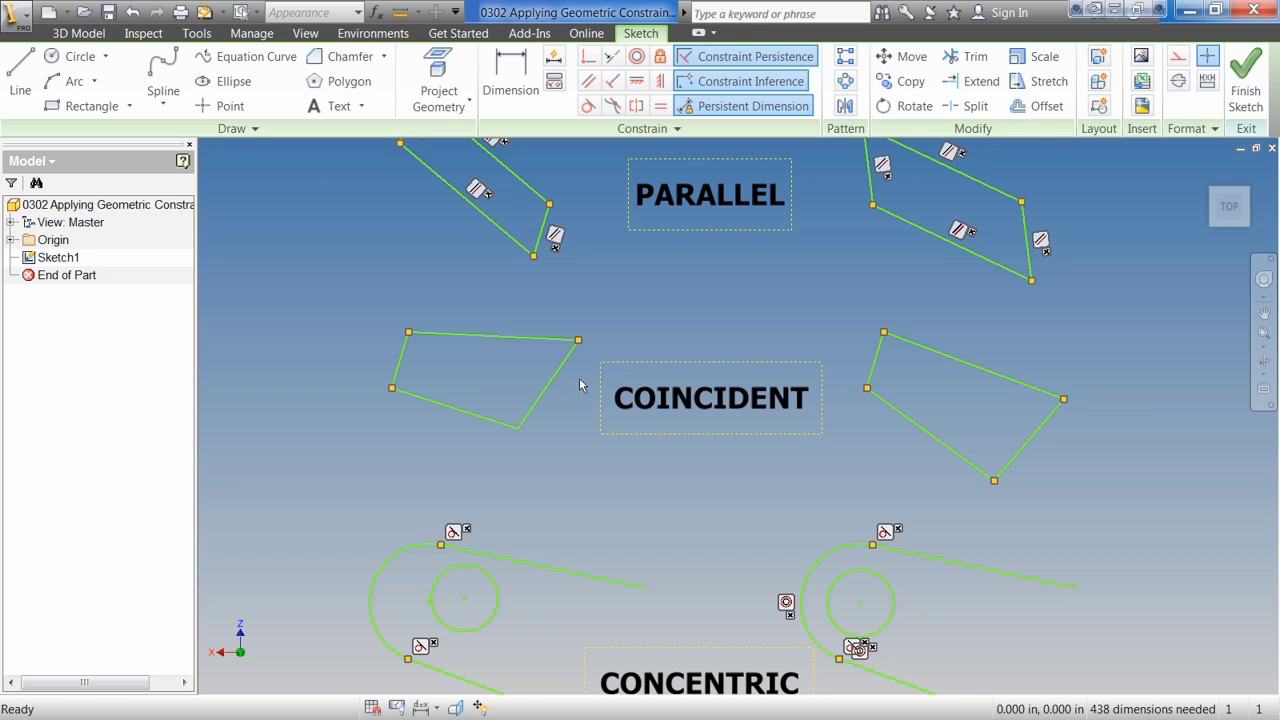
Step: Make the left example's inner circle concentric with its outer arc
{"action": "middle_click_drag", "start_coordinate": [591, 424], "coordinate": [596, 246]}
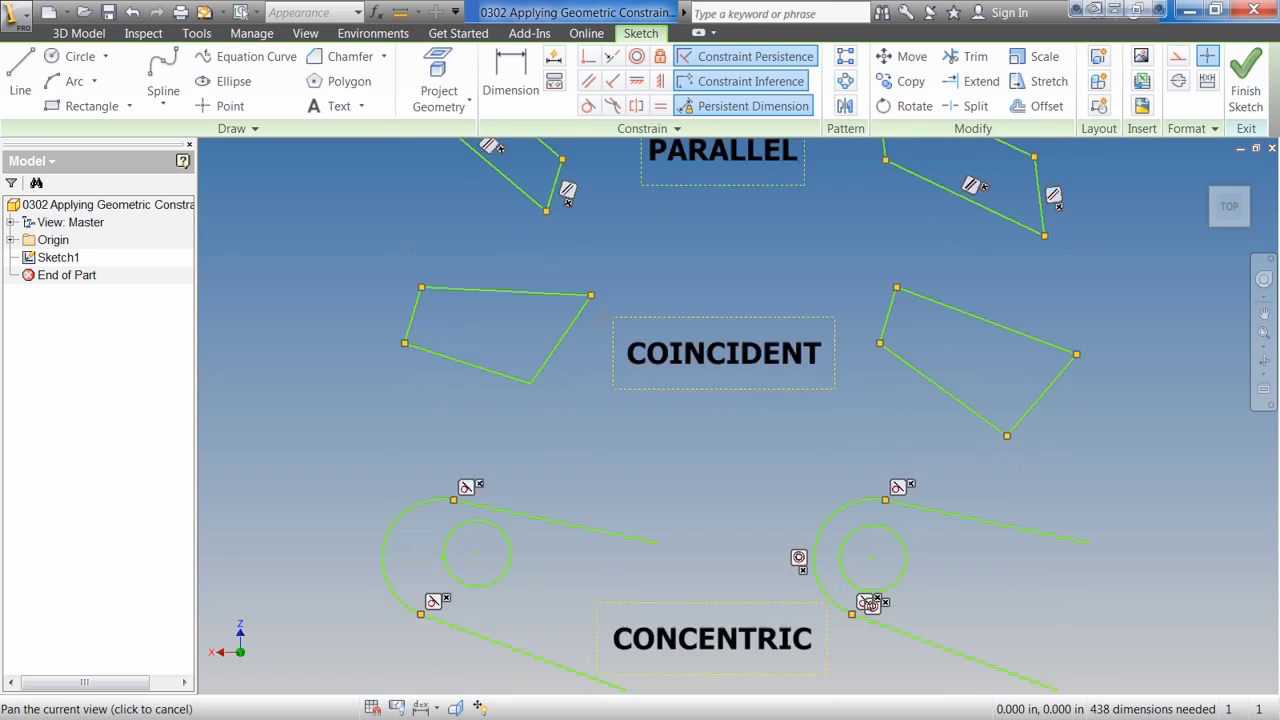
{"action": "middle_click_drag", "start_coordinate": [586, 305], "coordinate": [605, 257]}
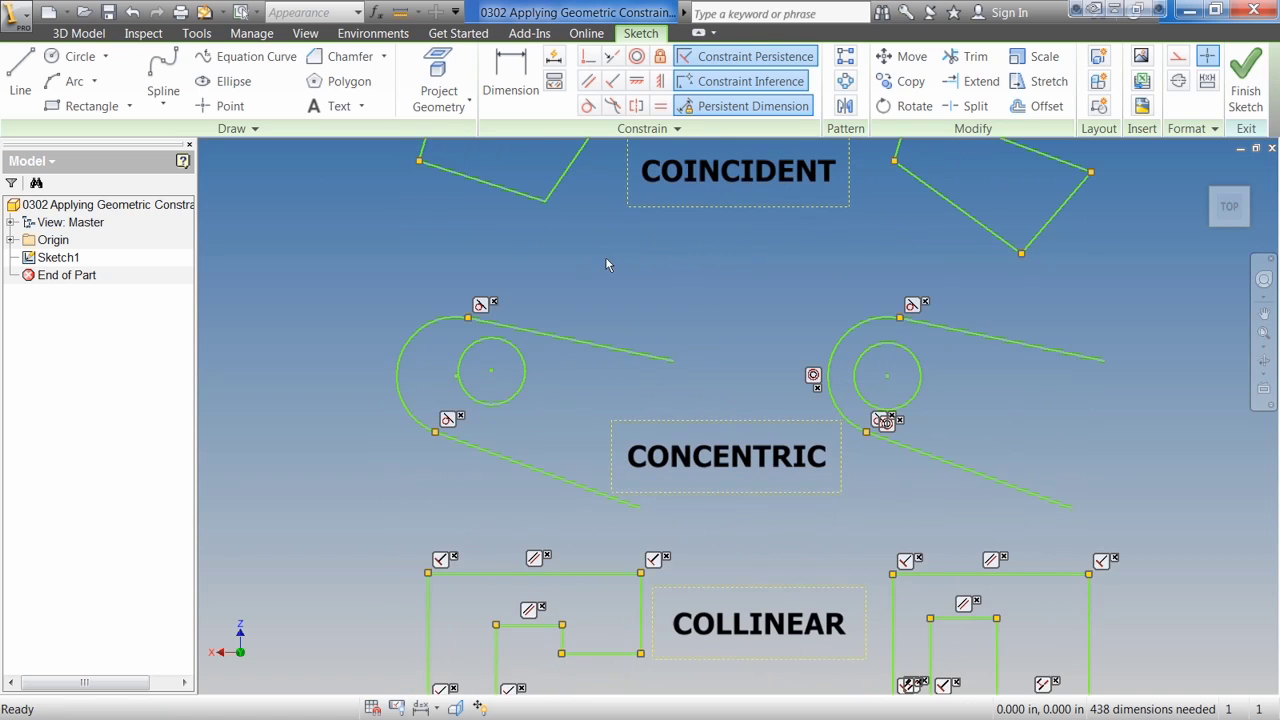
{"action": "left_click", "coordinate": [638, 58]}
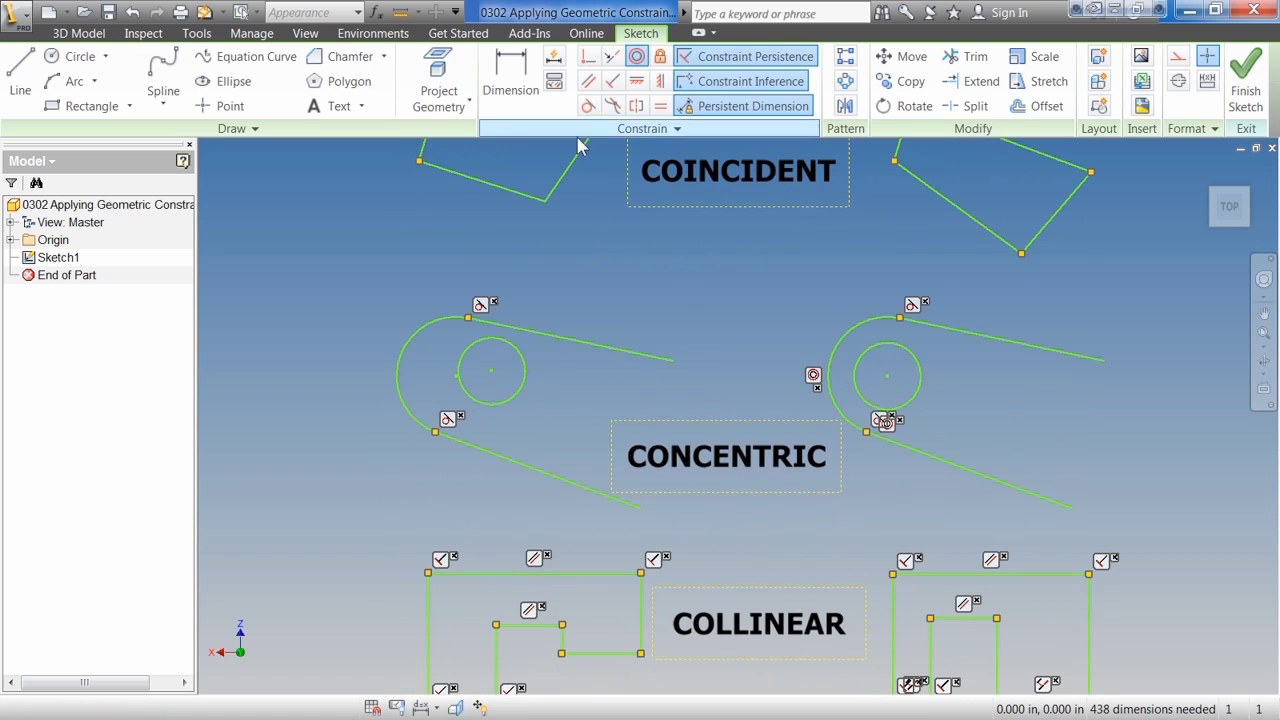
{"action": "left_click", "coordinate": [518, 358]}
{"action": "left_click", "coordinate": [422, 334]}
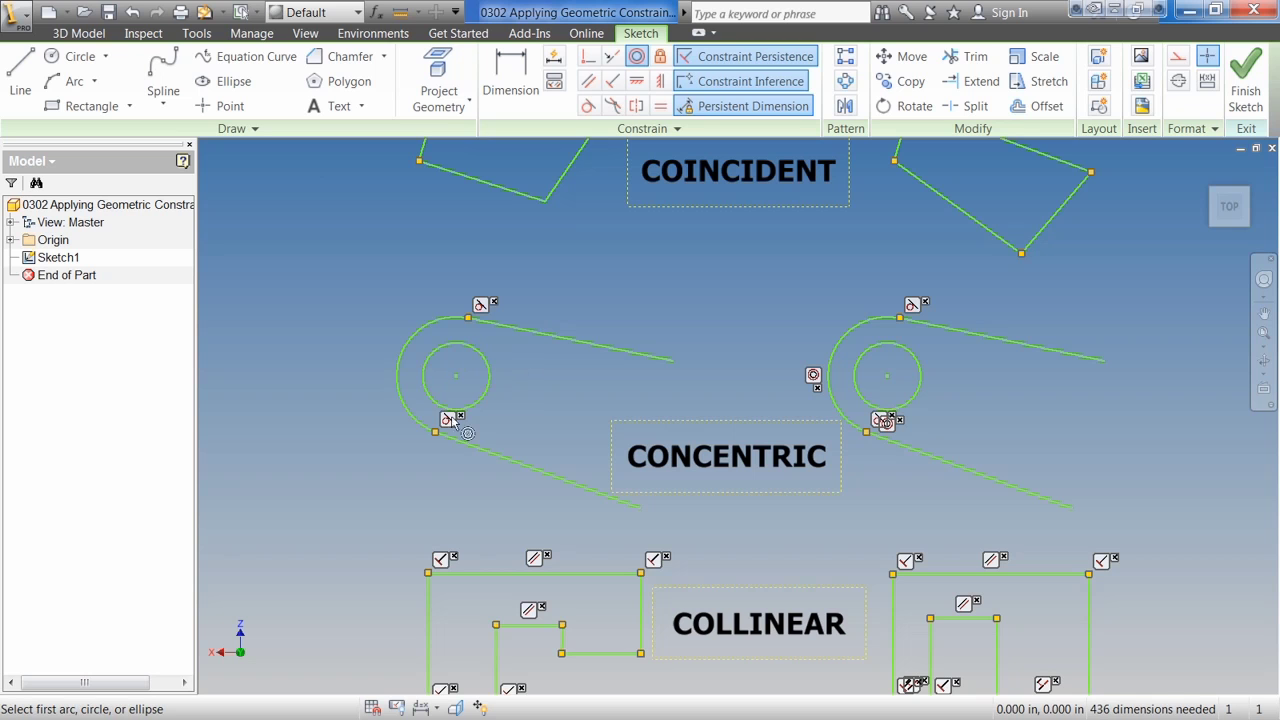
Step: Drag the arc and inner circle to test the concentric link, undoing one move
{"action": "key", "text": "Escape"}
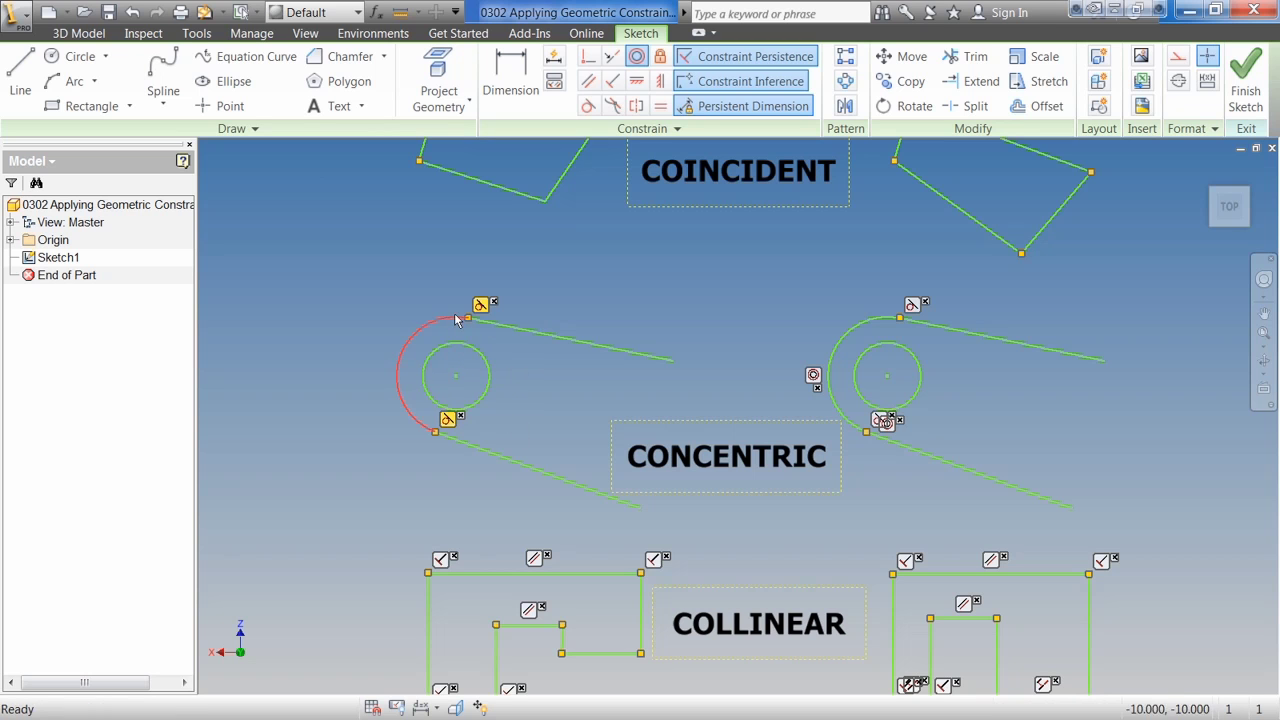
{"action": "mouse_move", "coordinate": [454, 313]}
{"action": "left_mouse_down"}
{"action": "mouse_move", "coordinate": [450, 290]}
{"action": "mouse_move", "coordinate": [445, 326]}
{"action": "mouse_move", "coordinate": [424, 320]}
{"action": "mouse_move", "coordinate": [428, 332]}
{"action": "left_mouse_up"}
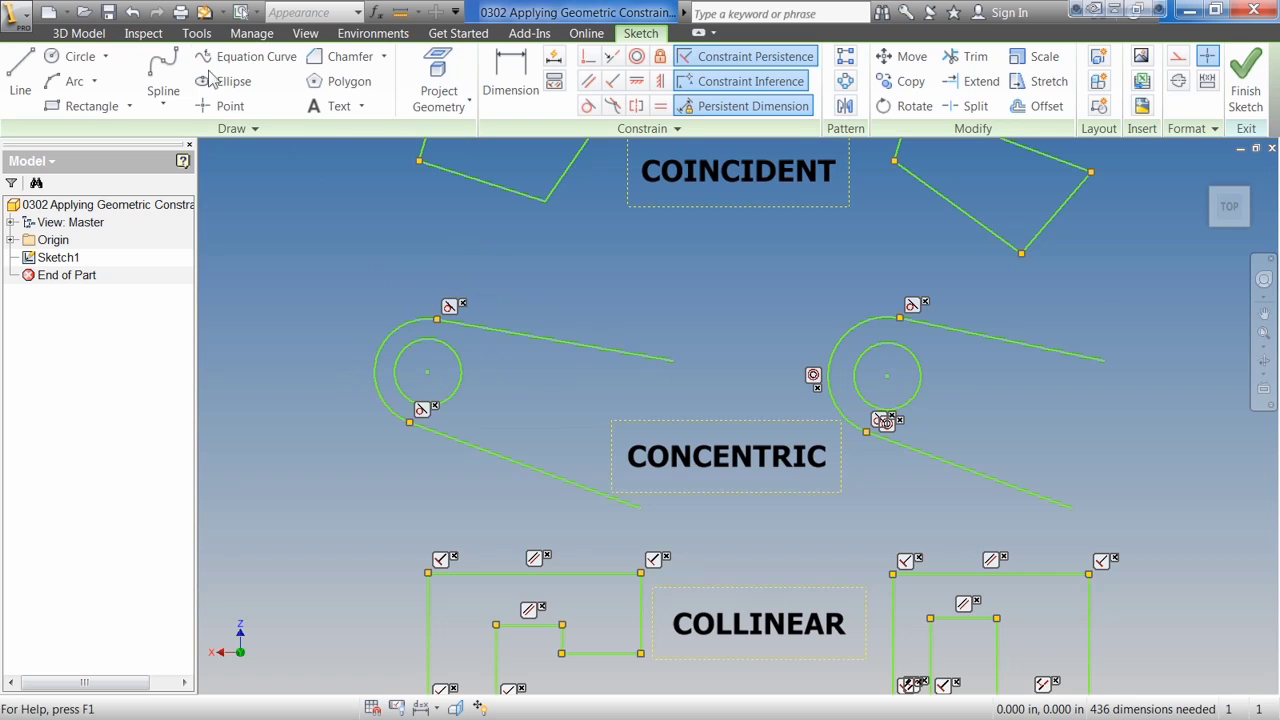
{"action": "left_click", "coordinate": [133, 13]}
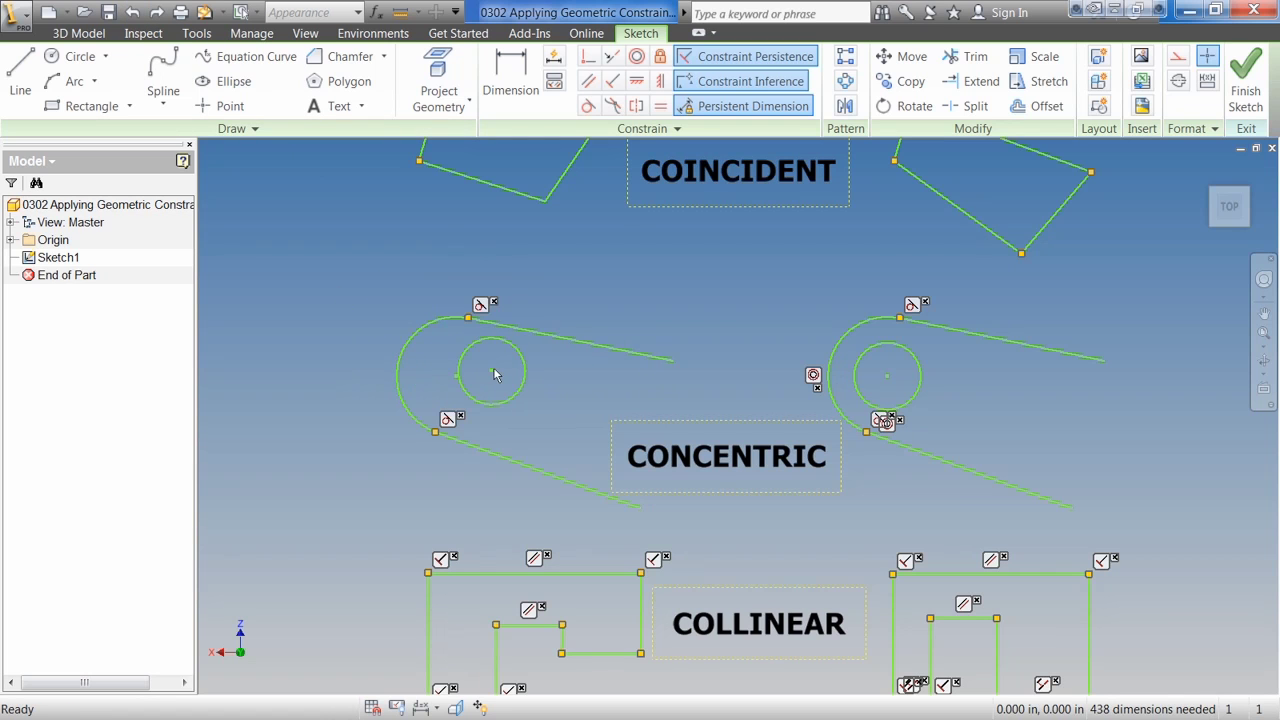
{"action": "left_click_drag", "start_coordinate": [490, 376], "coordinate": [455, 376]}
{"action": "left_click_drag", "start_coordinate": [447, 324], "coordinate": [425, 322]}
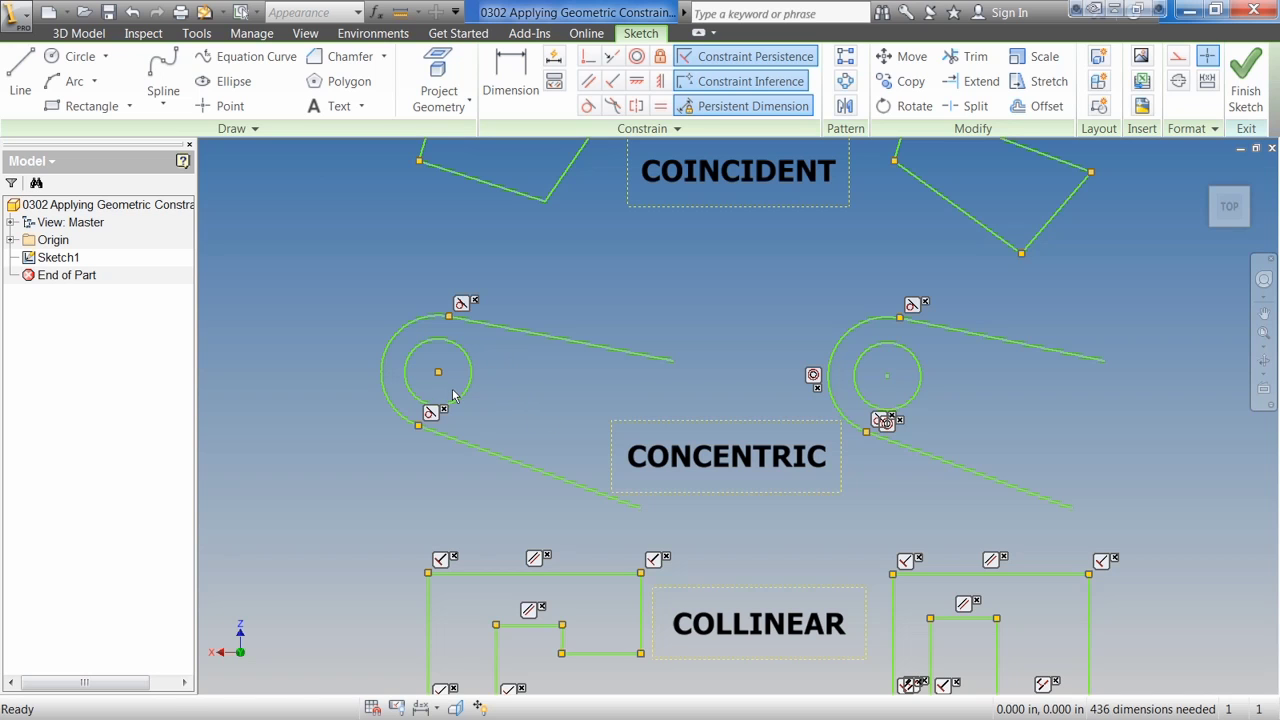
Step: Make the raised bottom-right segment collinear with the bottom-left segment
{"action": "middle_click_drag", "start_coordinate": [555, 422], "coordinate": [562, 390]}
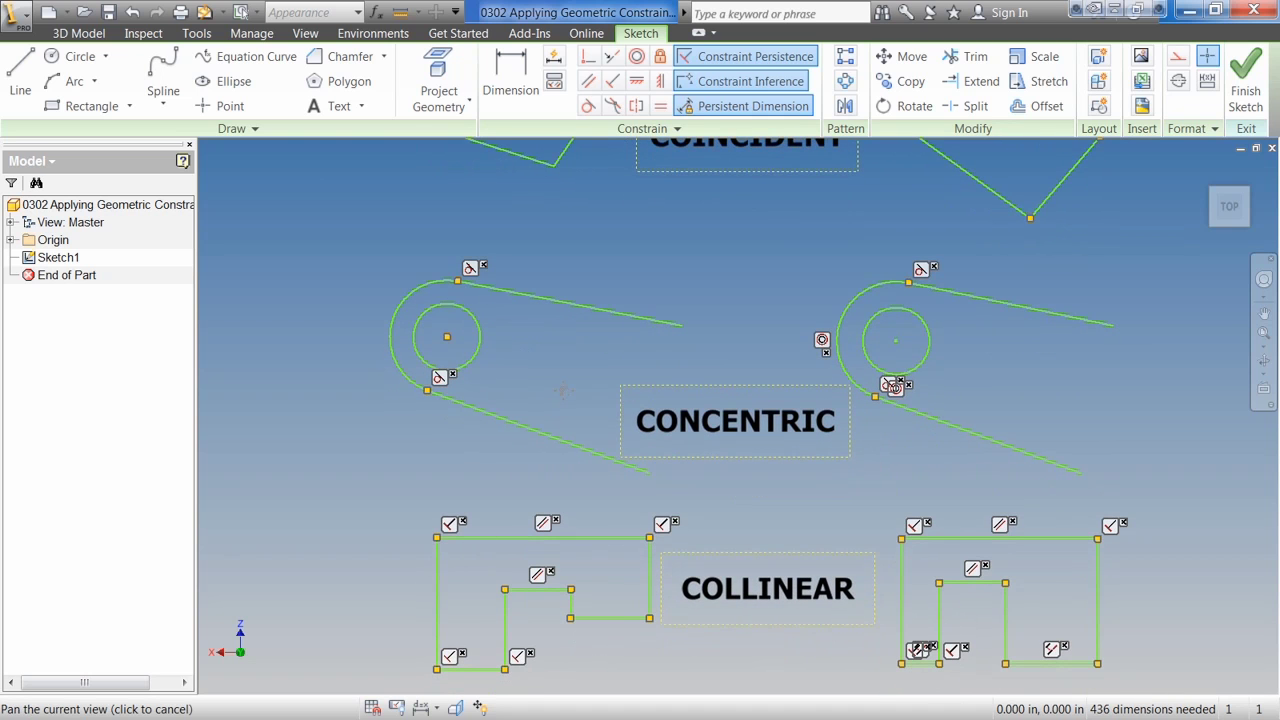
{"action": "middle_click_drag", "start_coordinate": [562, 390], "coordinate": [562, 168]}
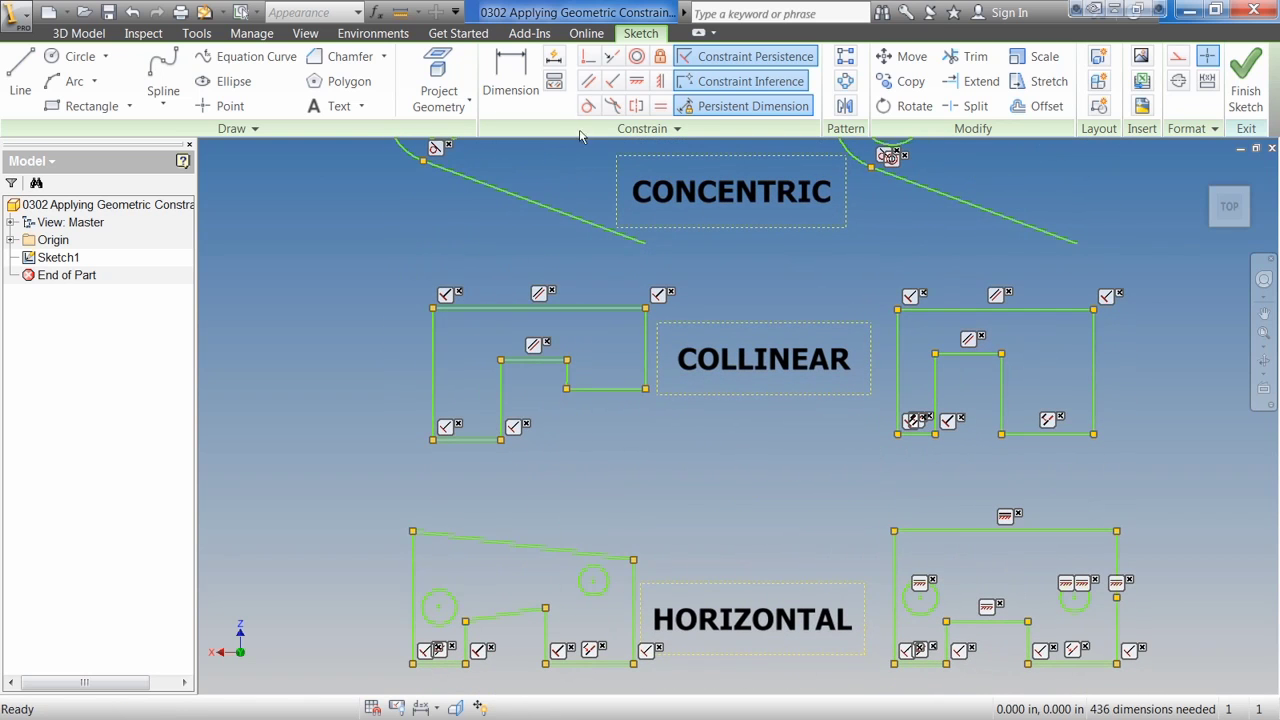
{"action": "left_click", "coordinate": [612, 60]}
{"action": "left_click", "coordinate": [605, 389]}
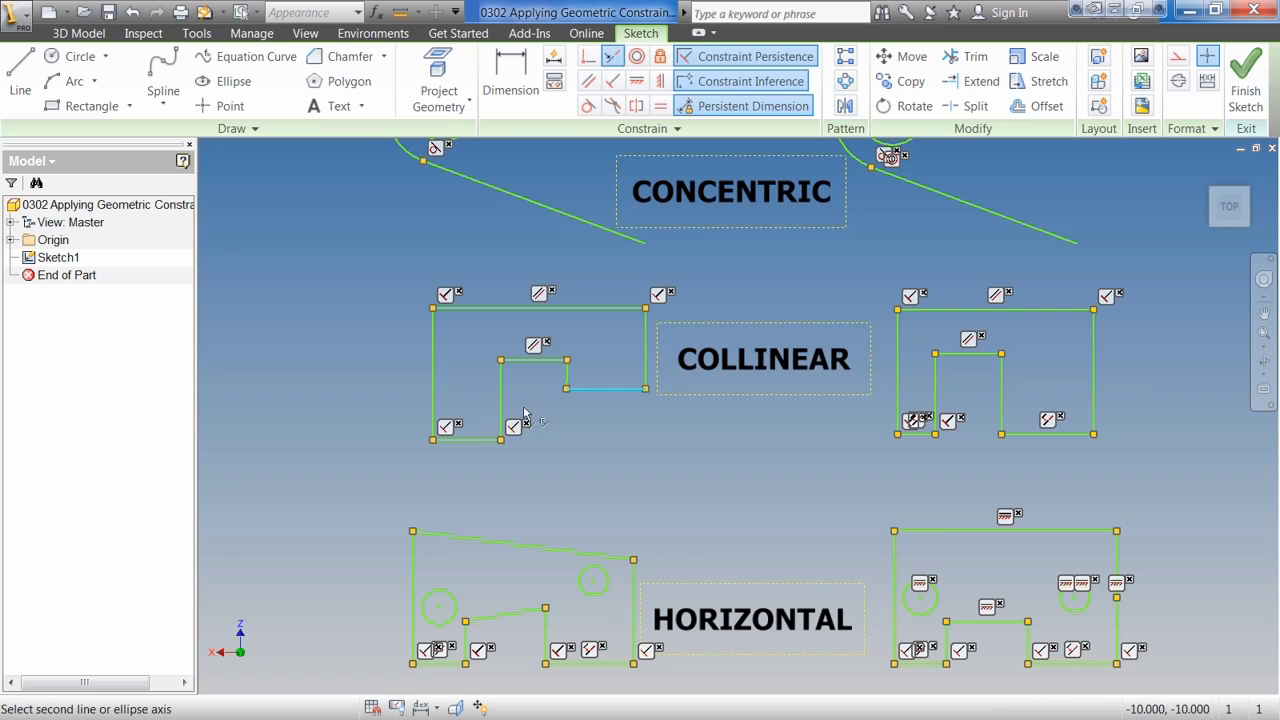
{"action": "left_click", "coordinate": [482, 441]}
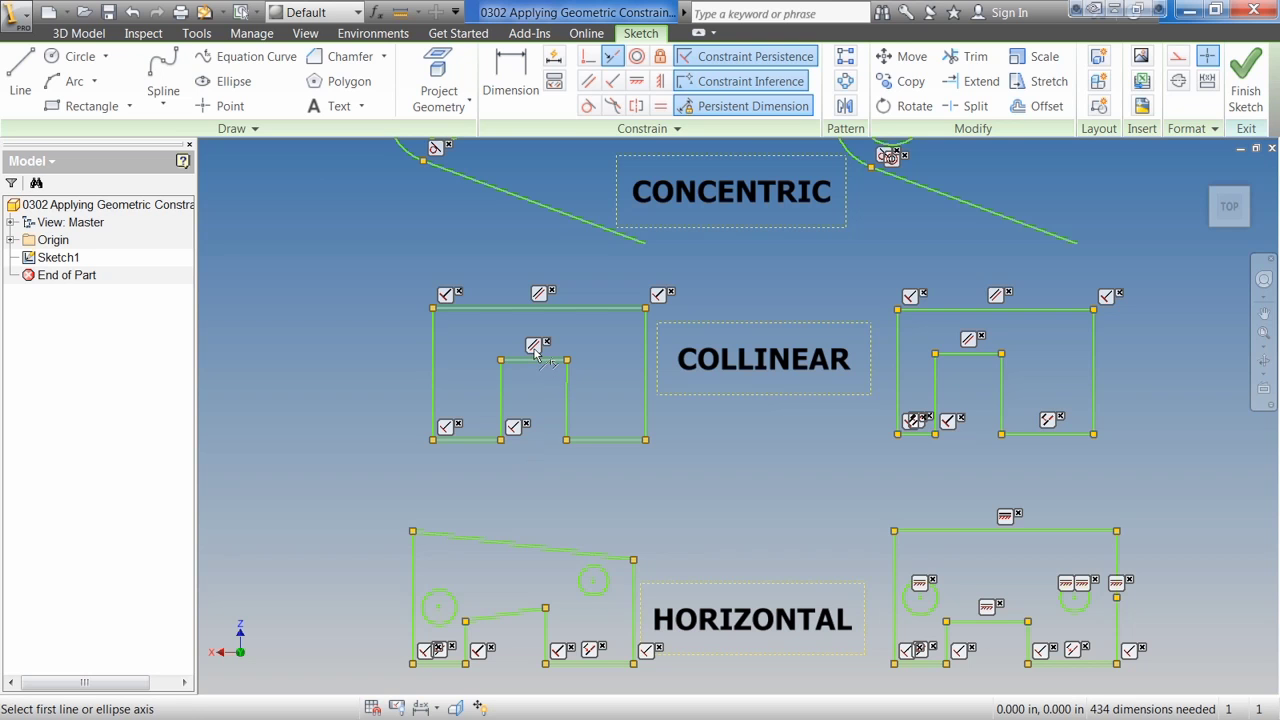
Step: Make the slanted top edge of the left HORIZONTAL sketch horizontal
{"action": "middle_click_drag", "start_coordinate": [610, 475], "coordinate": [597, 326]}
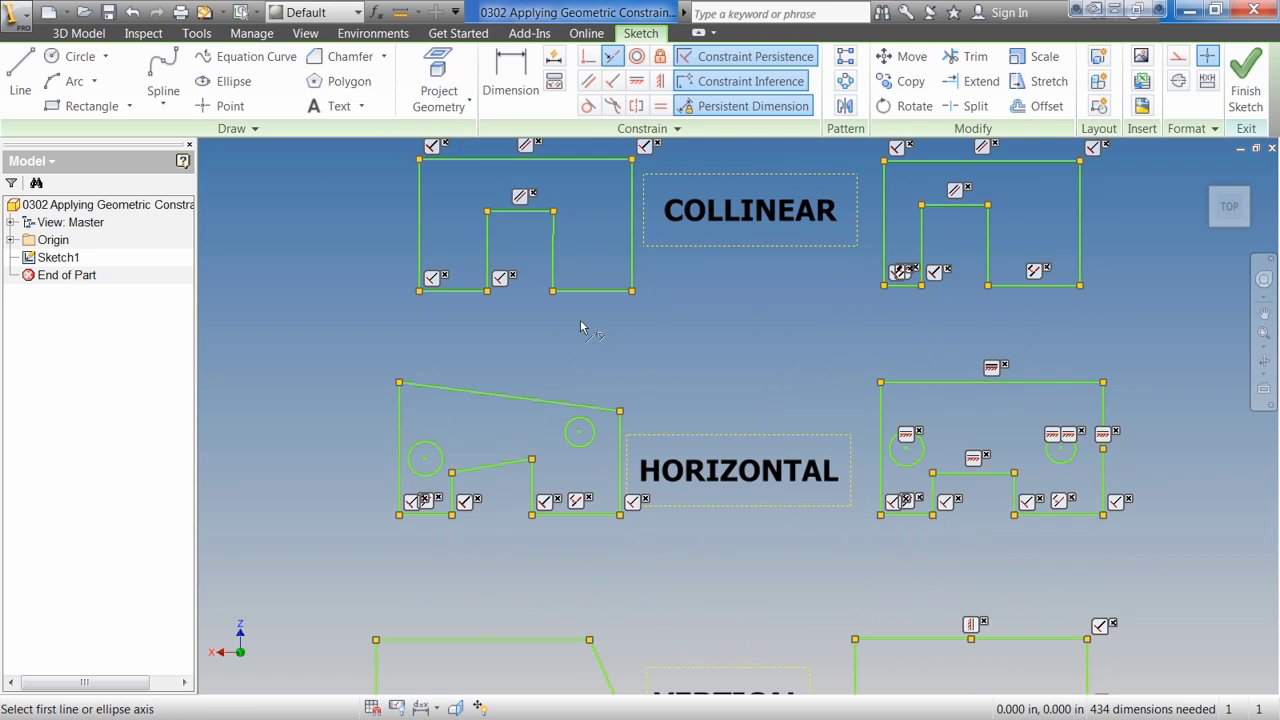
{"action": "key", "text": "Escape"}
{"action": "left_click", "coordinate": [595, 158]}
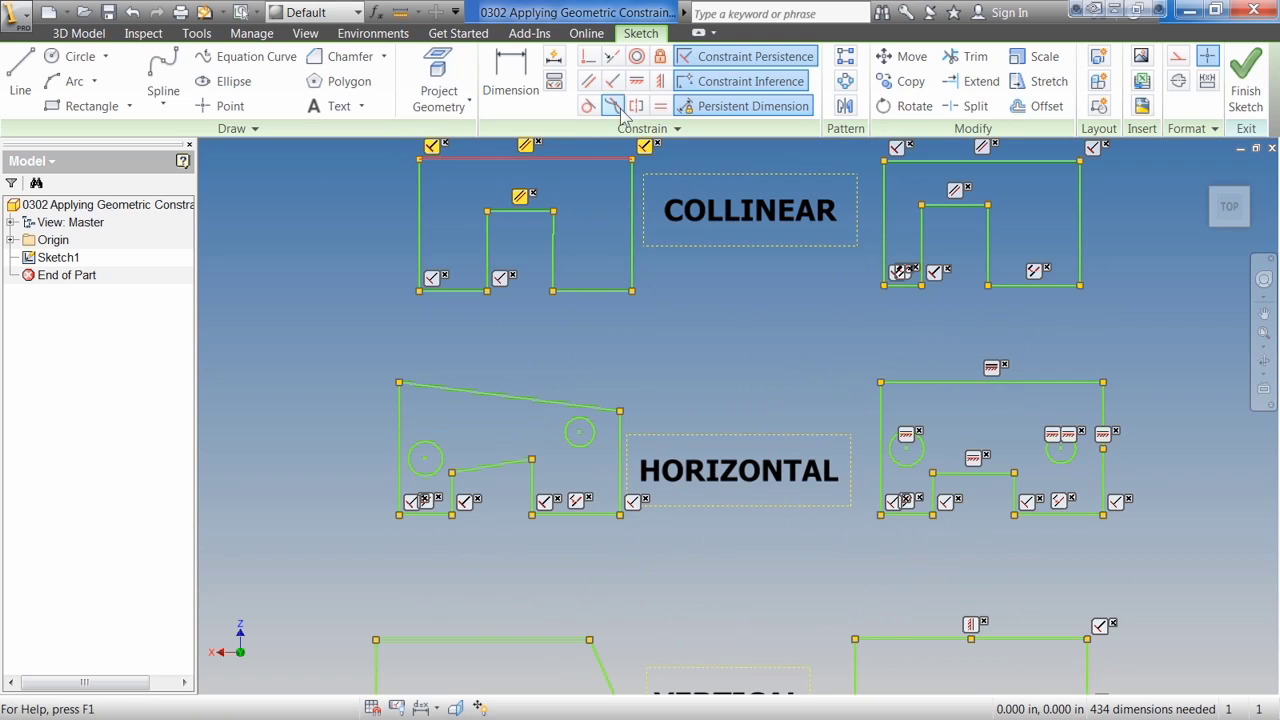
{"action": "left_click", "coordinate": [643, 85]}
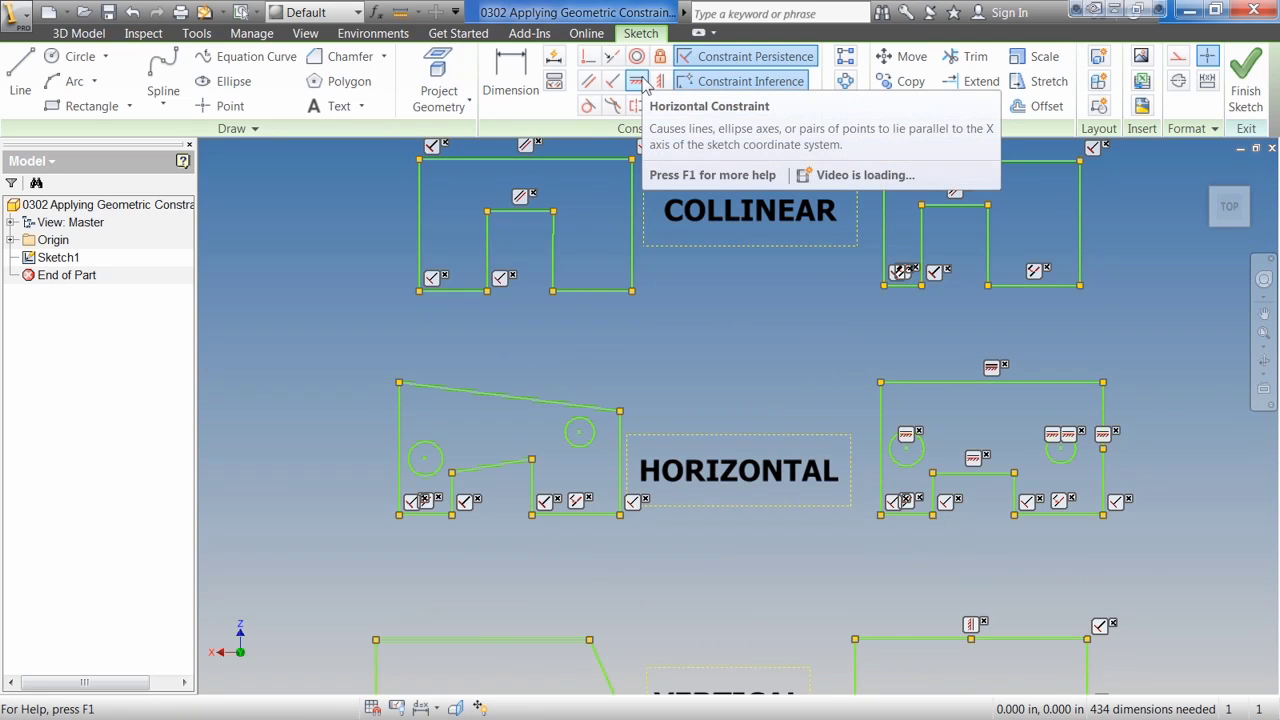
{"action": "left_click", "coordinate": [637, 82]}
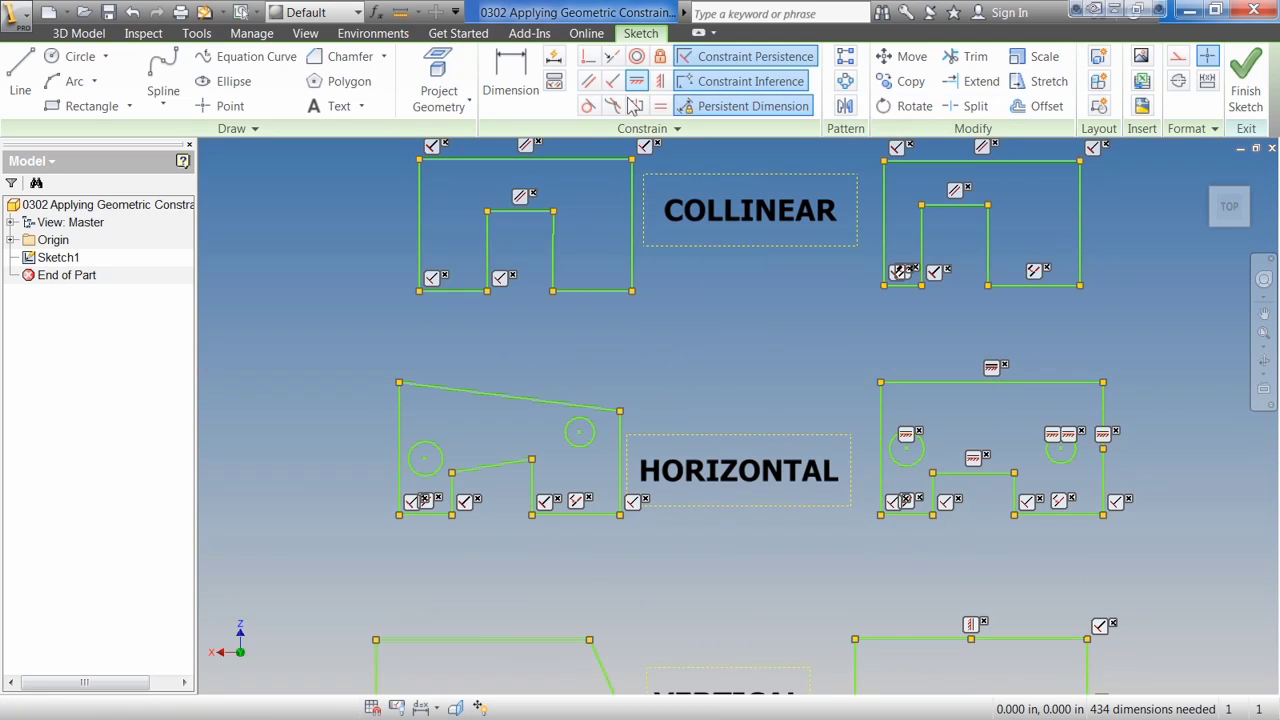
{"action": "left_click", "coordinate": [543, 404]}
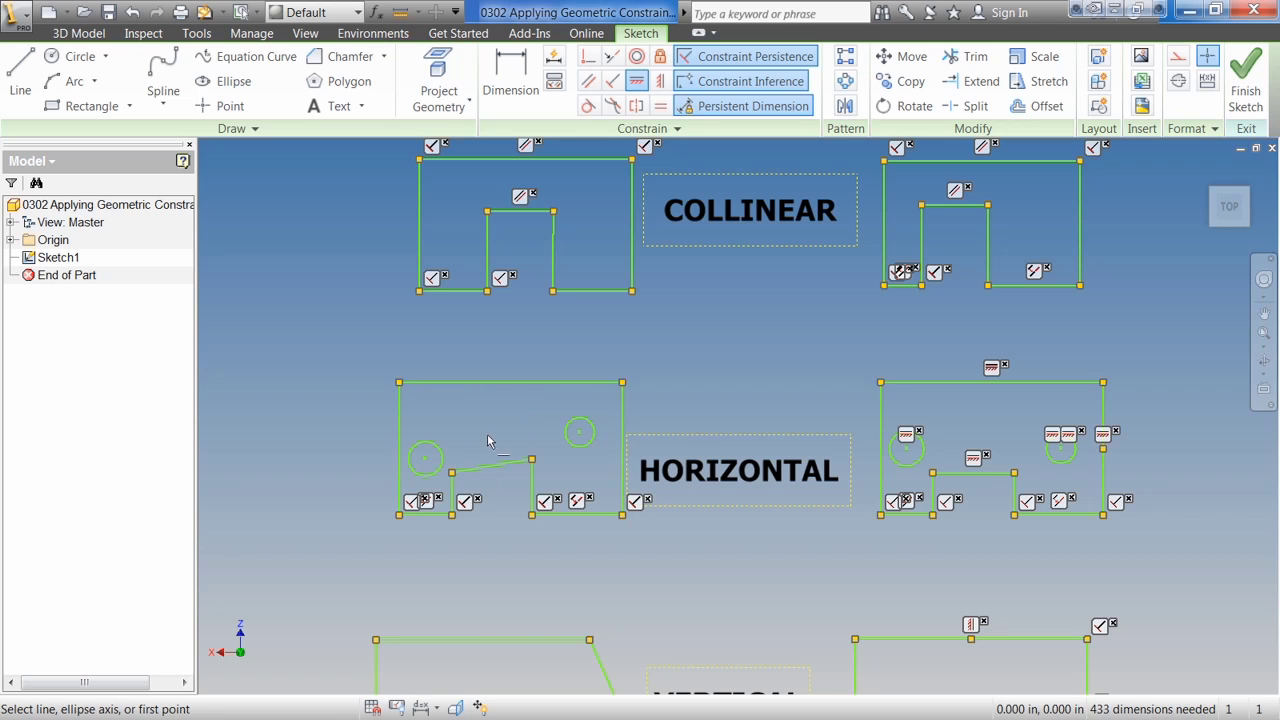
Step: Align the two circle centres horizontally, then drag the circles to test
{"action": "left_click", "coordinate": [425, 459]}
{"action": "left_click", "coordinate": [579, 432]}
{"action": "key", "text": "Escape"}
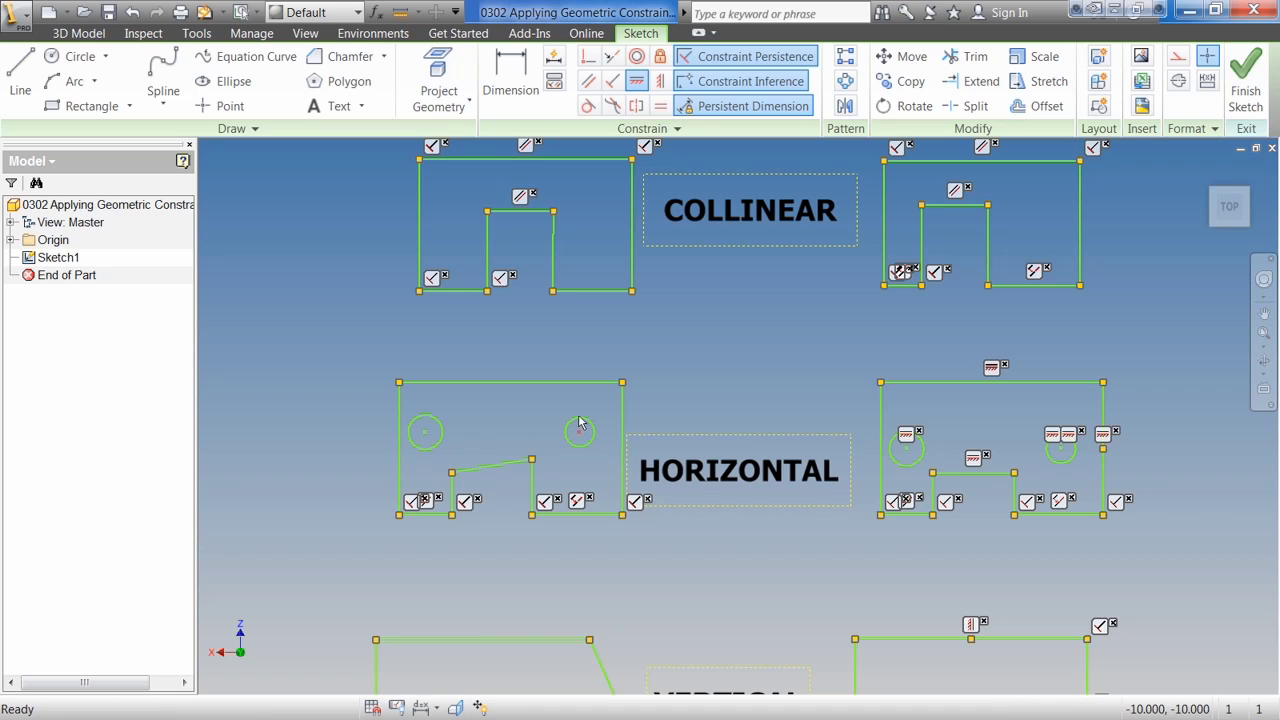
{"action": "left_click_drag", "start_coordinate": [579, 424], "coordinate": [578, 410]}
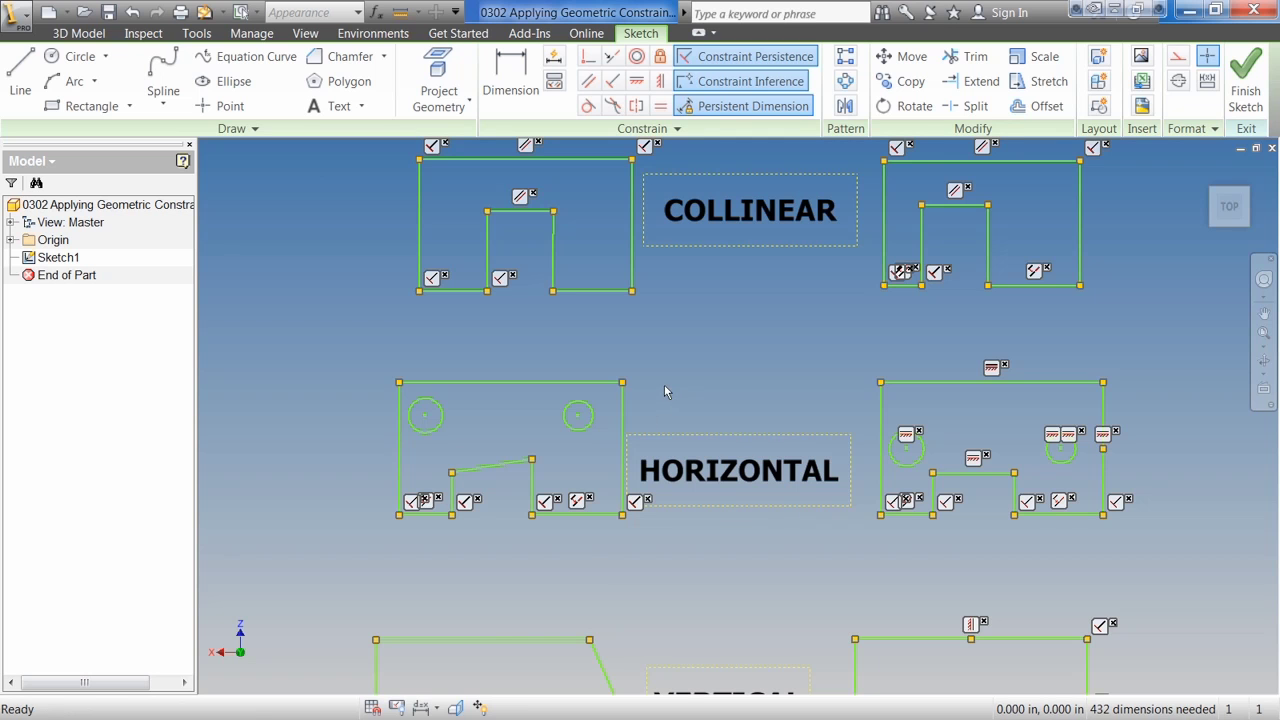
Step: Constrain a circle centre horizontal with the right edge's midpoint, then drag the top edge to test
{"action": "left_click", "coordinate": [637, 82]}
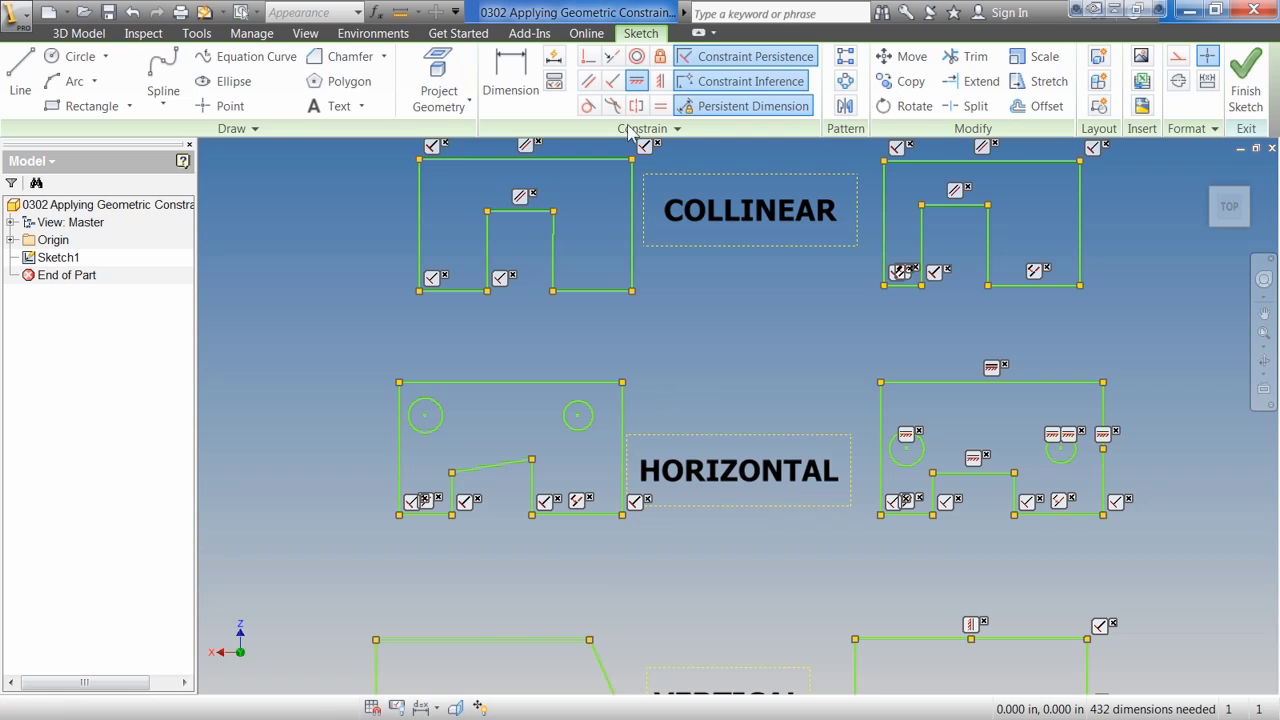
{"action": "left_click", "coordinate": [579, 415]}
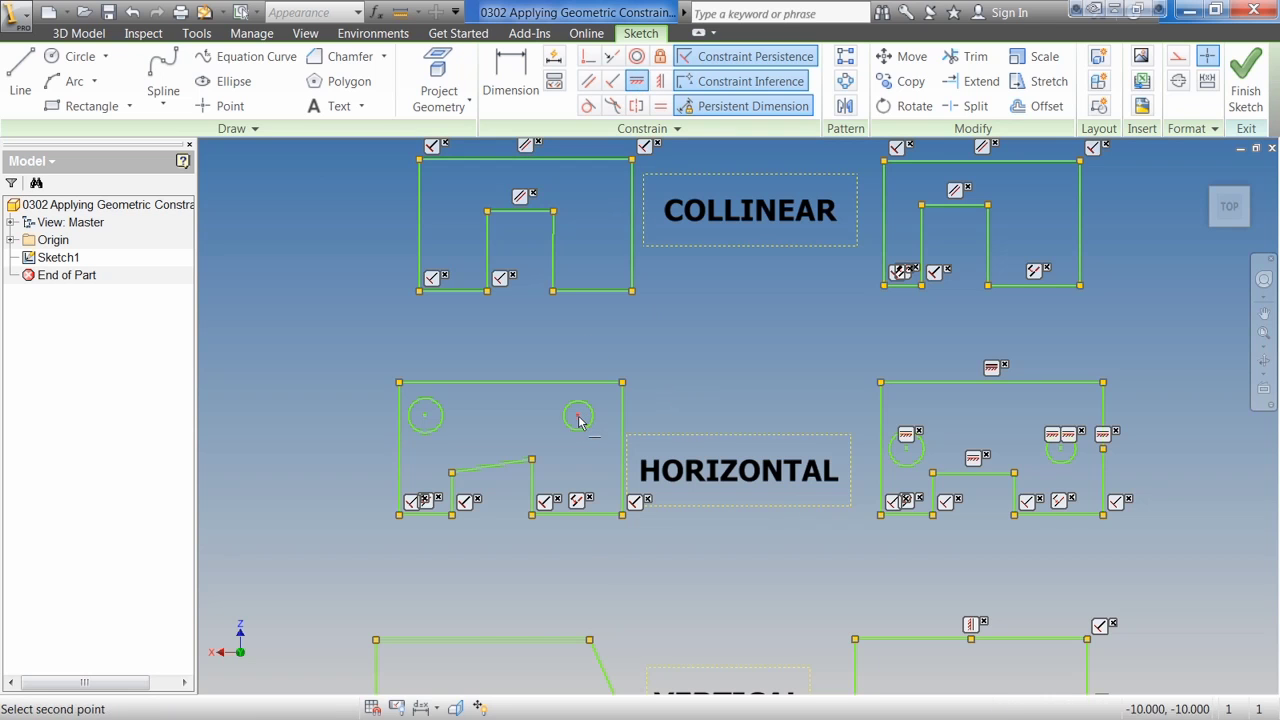
{"action": "left_click", "coordinate": [621, 449]}
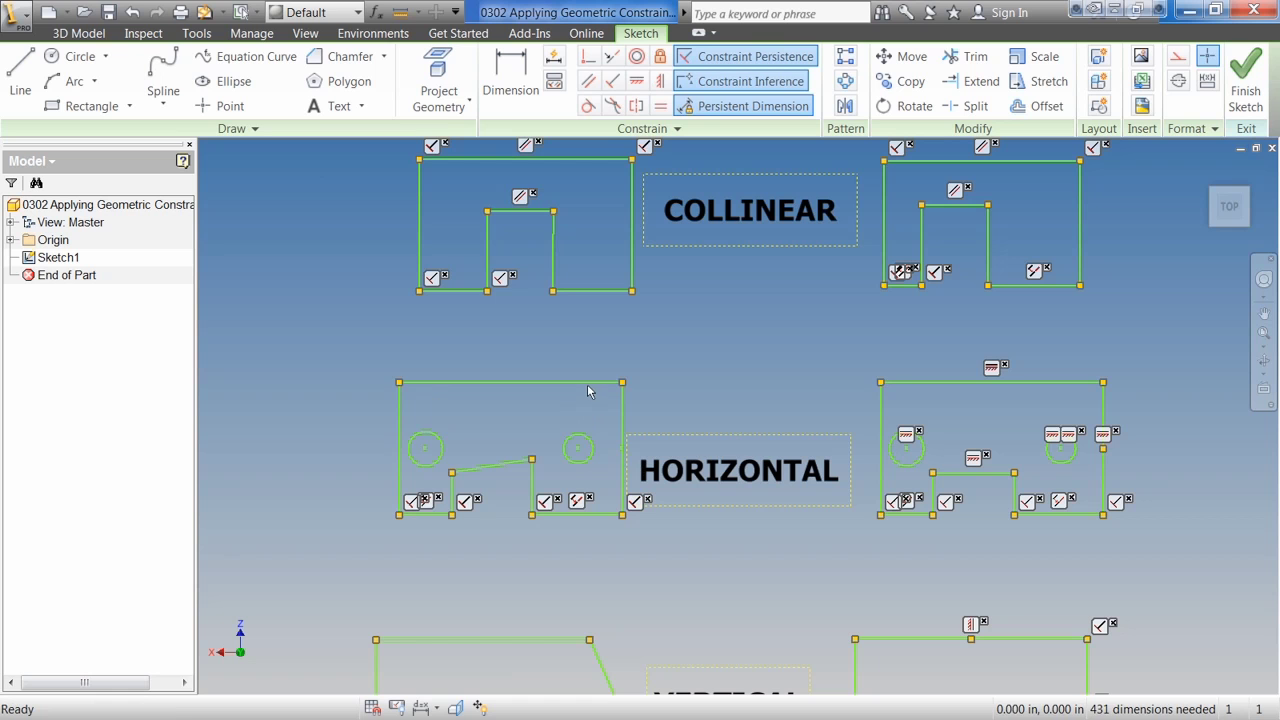
{"action": "mouse_move", "coordinate": [591, 382]}
{"action": "left_mouse_down"}
{"action": "mouse_move", "coordinate": [607, 313]}
{"action": "mouse_move", "coordinate": [586, 389]}
{"action": "left_mouse_up"}
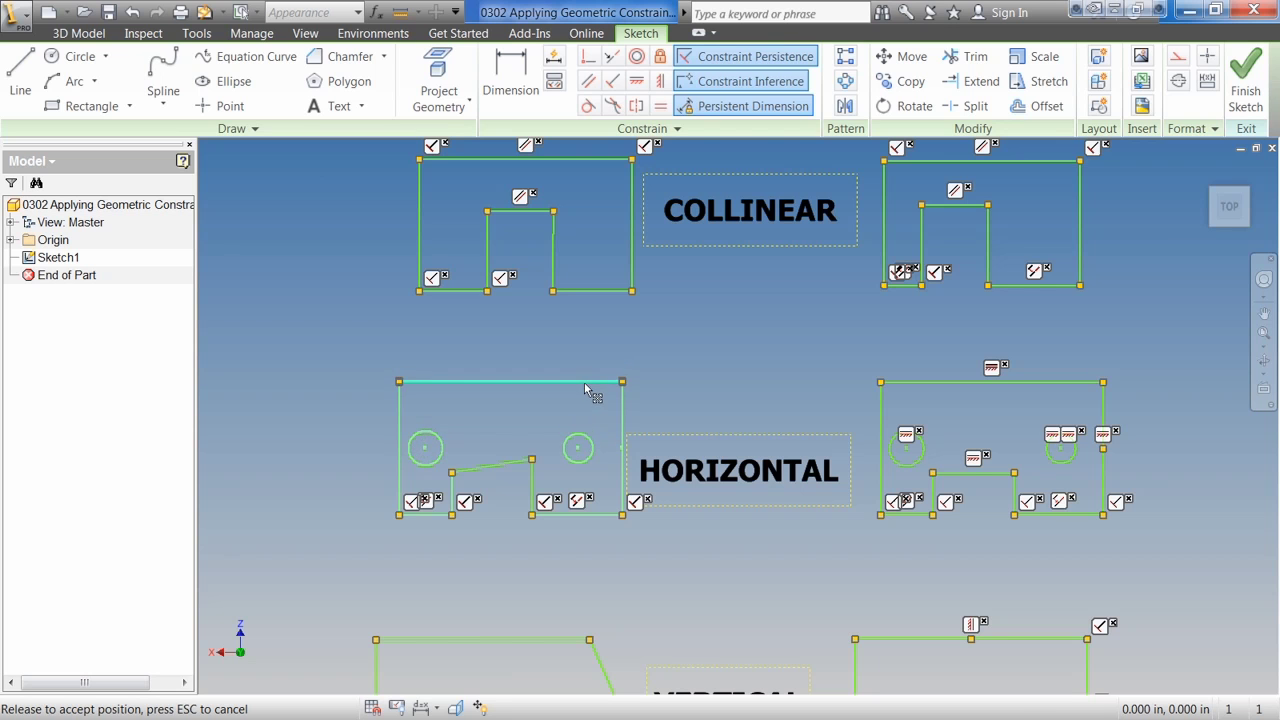
{"action": "left_click_drag", "start_coordinate": [586, 389], "coordinate": [576, 412]}
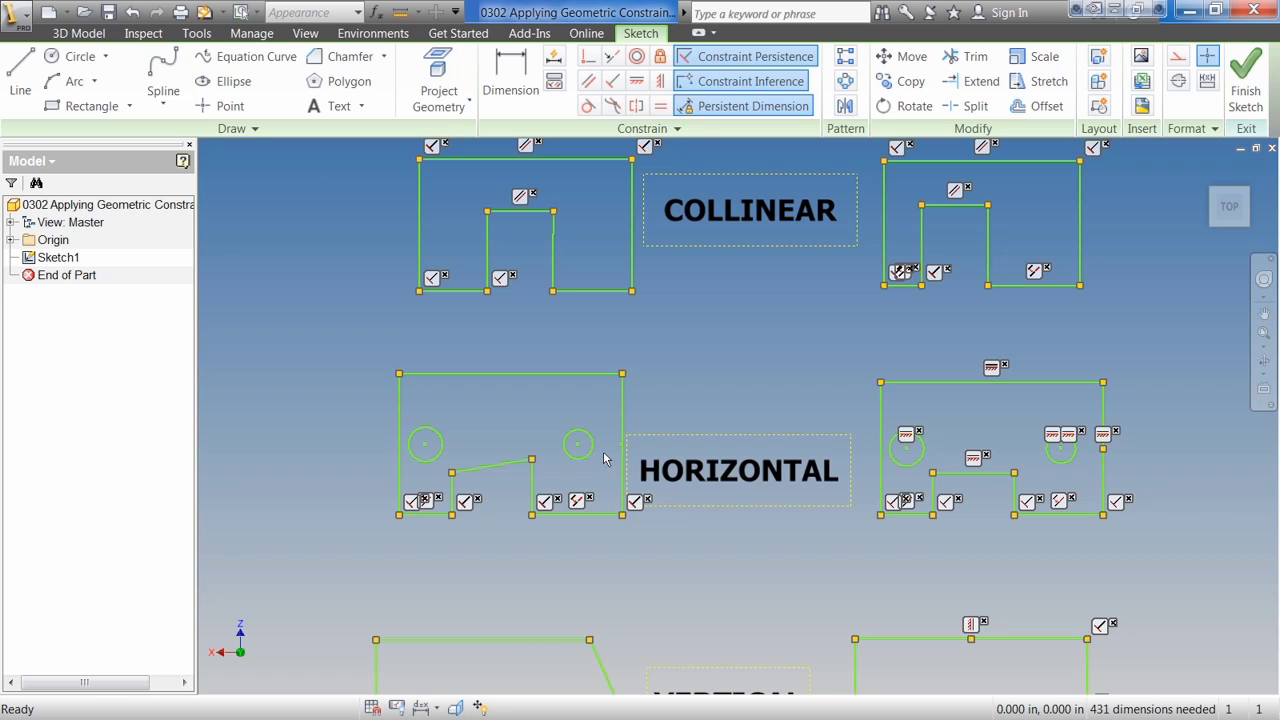
{"action": "middle_click_drag", "start_coordinate": [650, 527], "coordinate": [626, 334]}
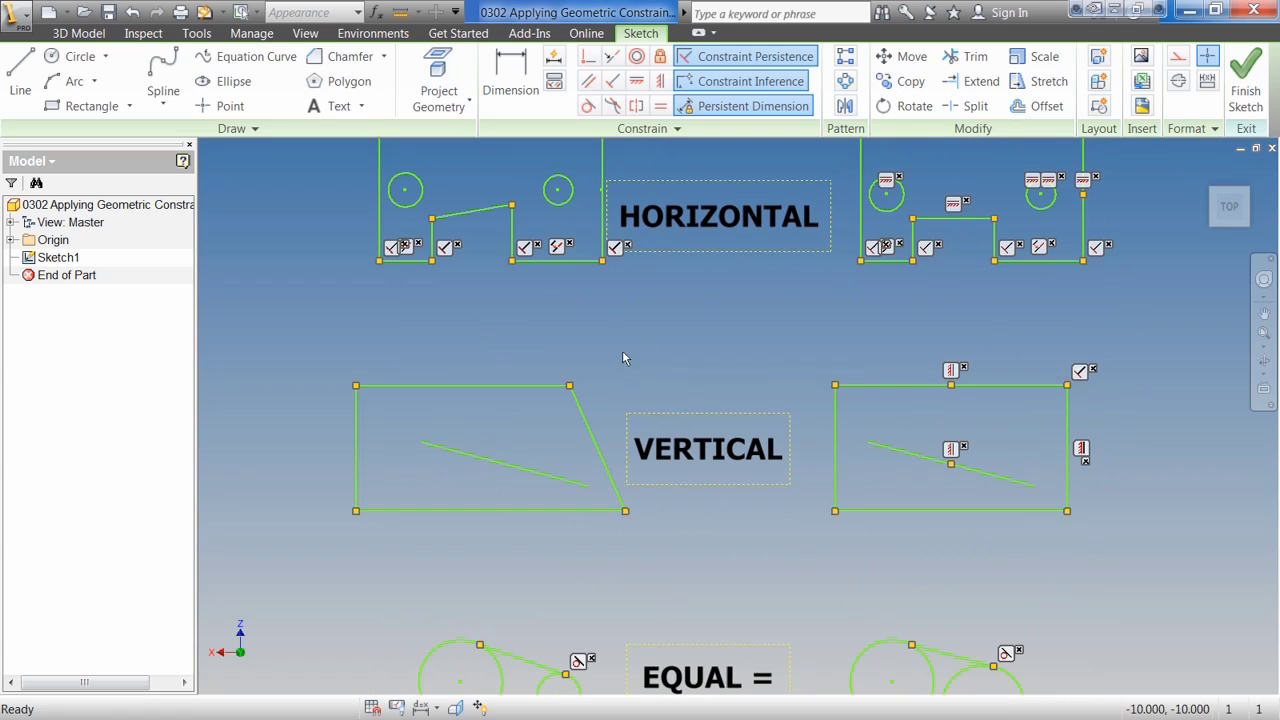
Step: Make the slanted top line perpendicular to the left side, then drag it down to close the rectangle
{"action": "left_click", "coordinate": [663, 83]}
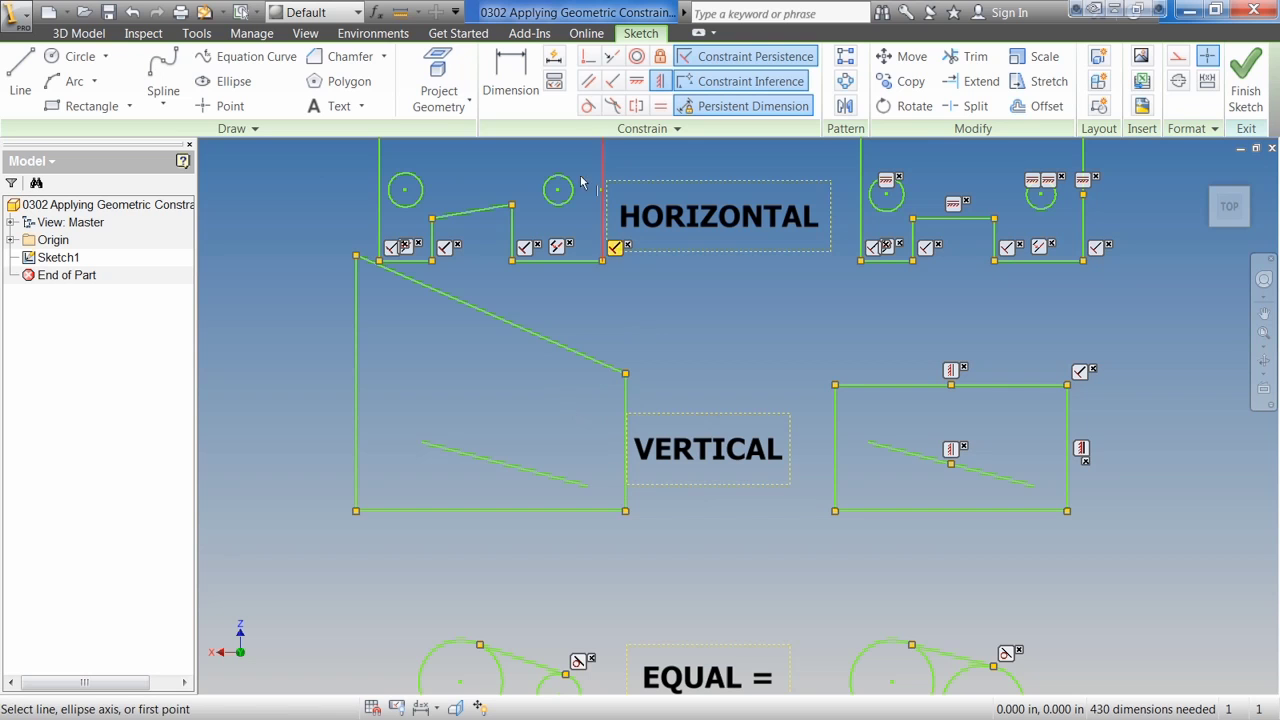
{"action": "left_click", "coordinate": [613, 84]}
{"action": "left_click", "coordinate": [614, 378]}
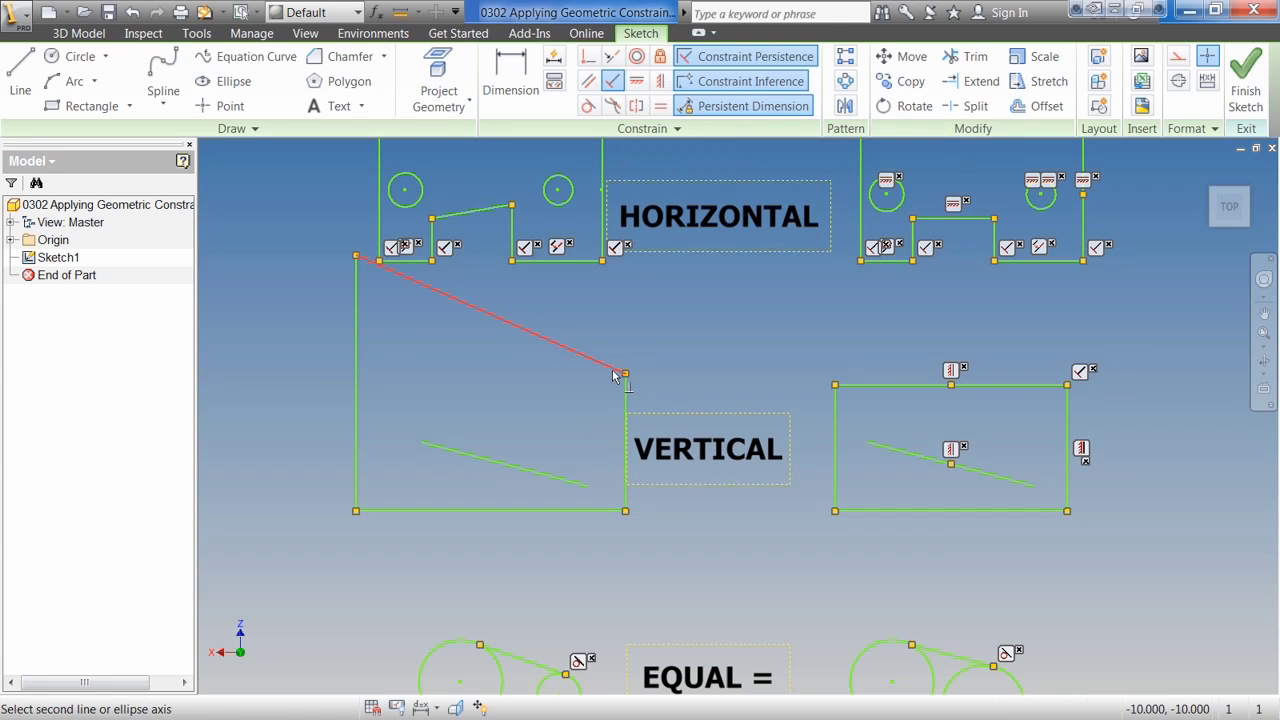
{"action": "left_click", "coordinate": [626, 420]}
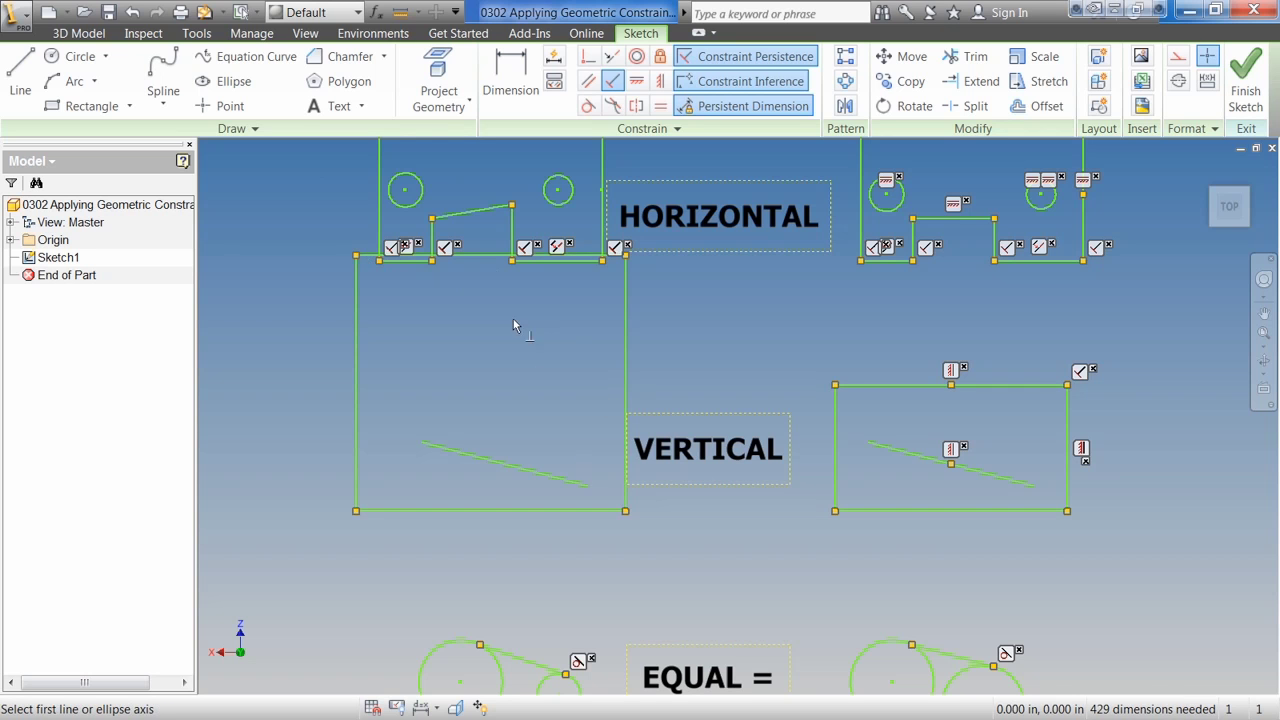
{"action": "key", "text": "Escape"}
{"action": "left_click_drag", "start_coordinate": [486, 262], "coordinate": [487, 390]}
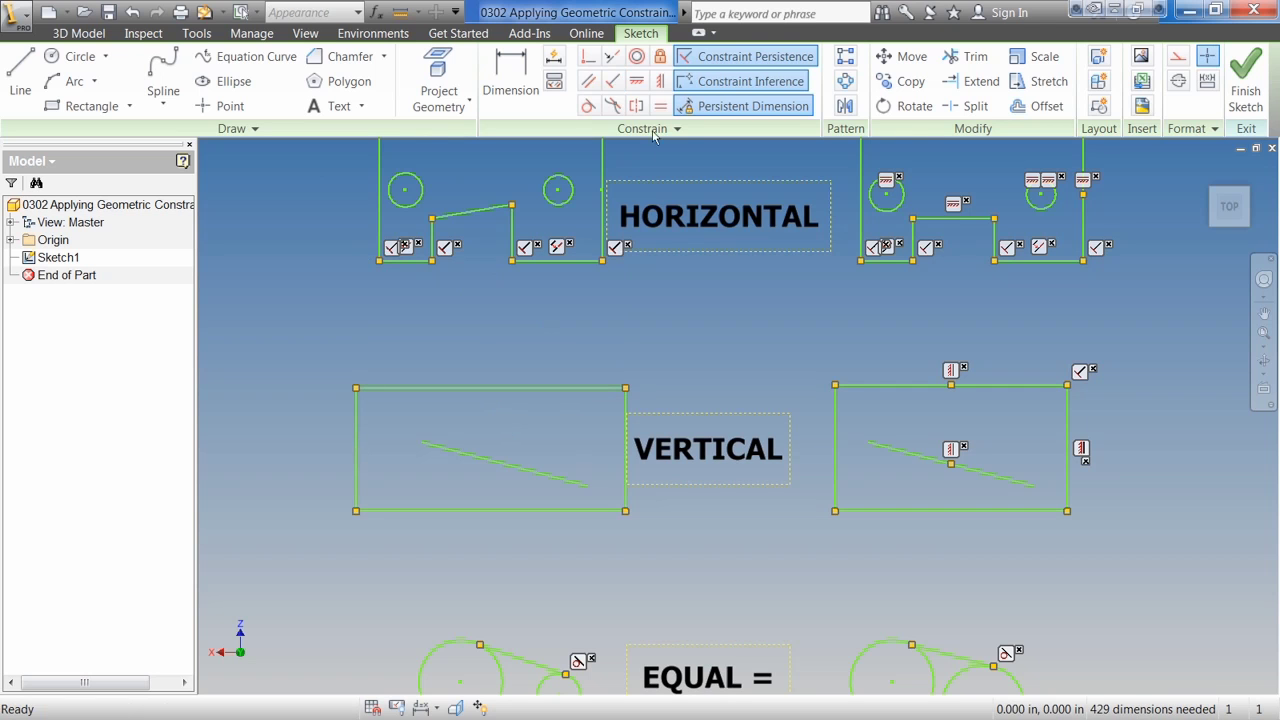
Step: Align the inner line's midpoint vertically beneath the top edge's midpoint
{"action": "left_click", "coordinate": [661, 81]}
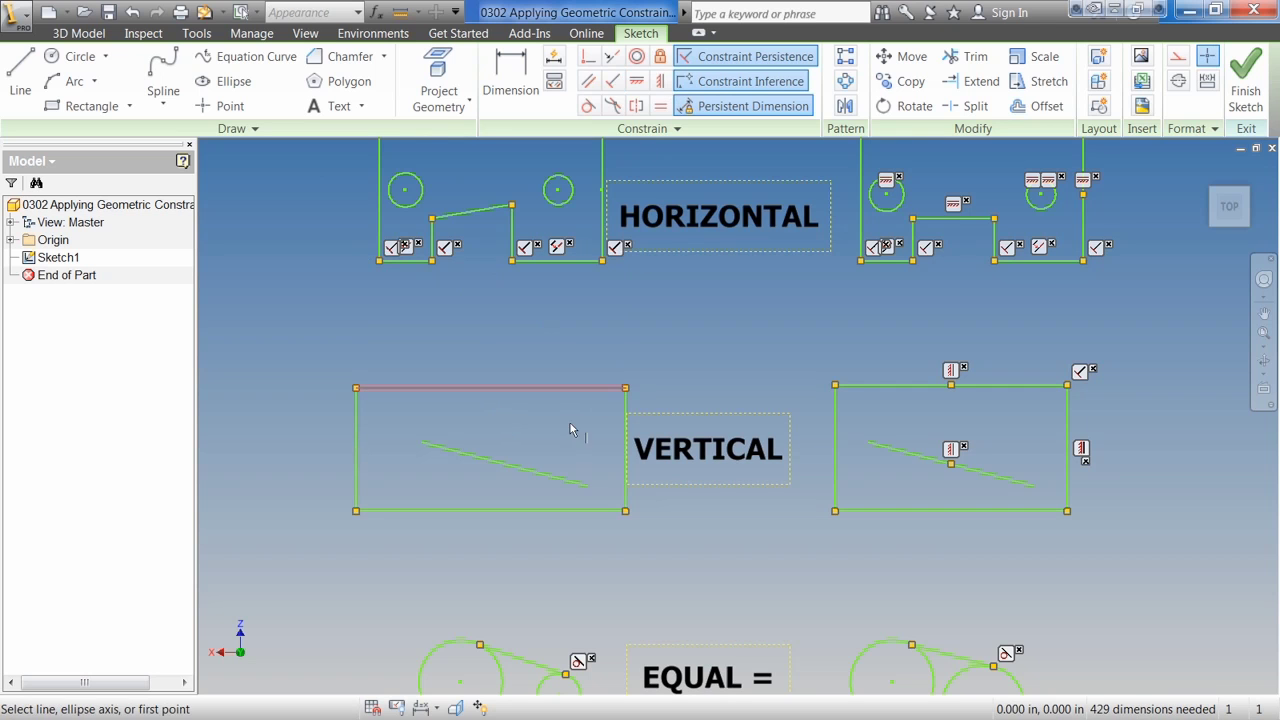
{"action": "left_click", "coordinate": [505, 463]}
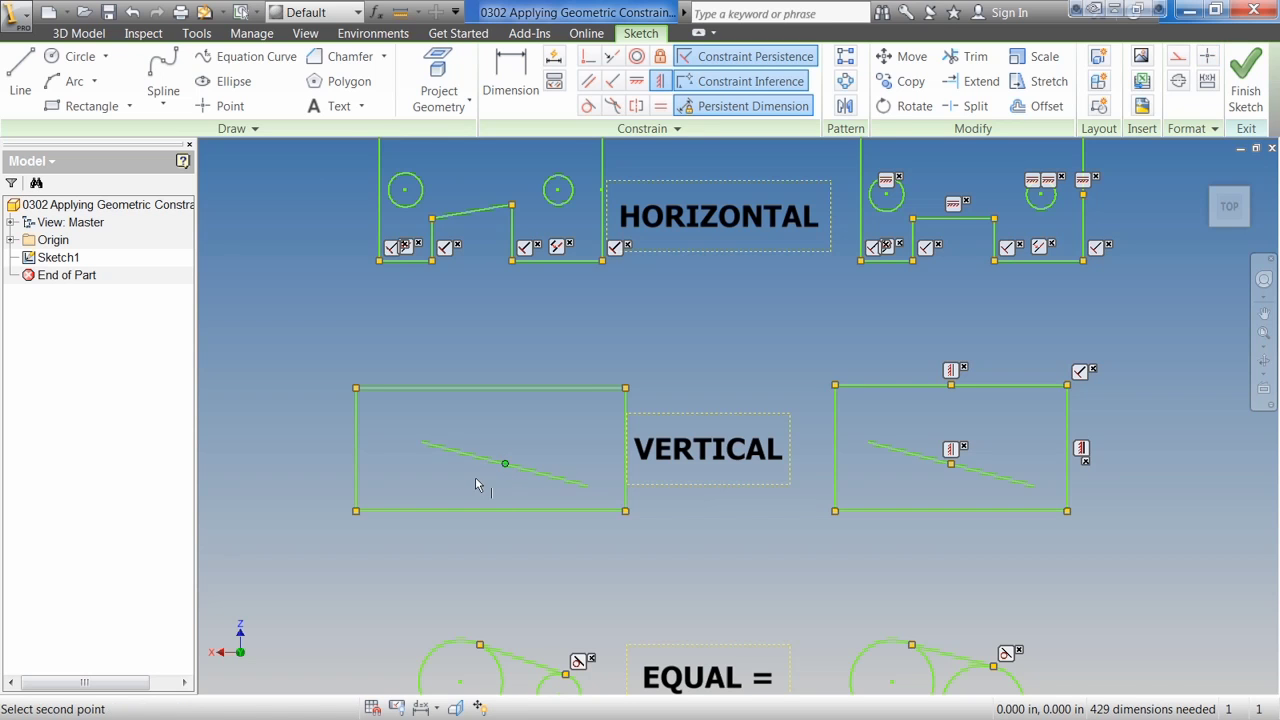
{"action": "left_click", "coordinate": [491, 388]}
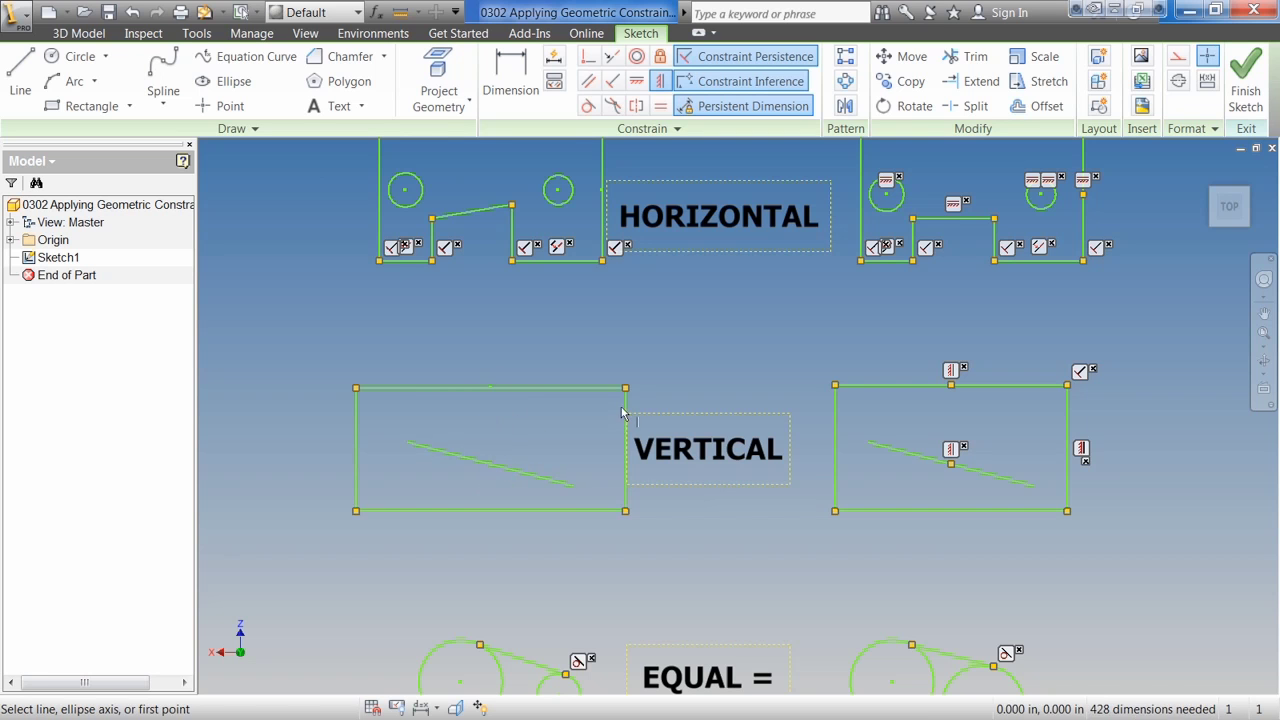
{"action": "key", "text": "Escape"}
Step: Drag the rectangle to test the constraints, then narrow it by moving its left edge
{"action": "mouse_move", "coordinate": [625, 415]}
{"action": "left_mouse_down"}
{"action": "mouse_move", "coordinate": [560, 417]}
{"action": "mouse_move", "coordinate": [571, 428]}
{"action": "left_mouse_up"}
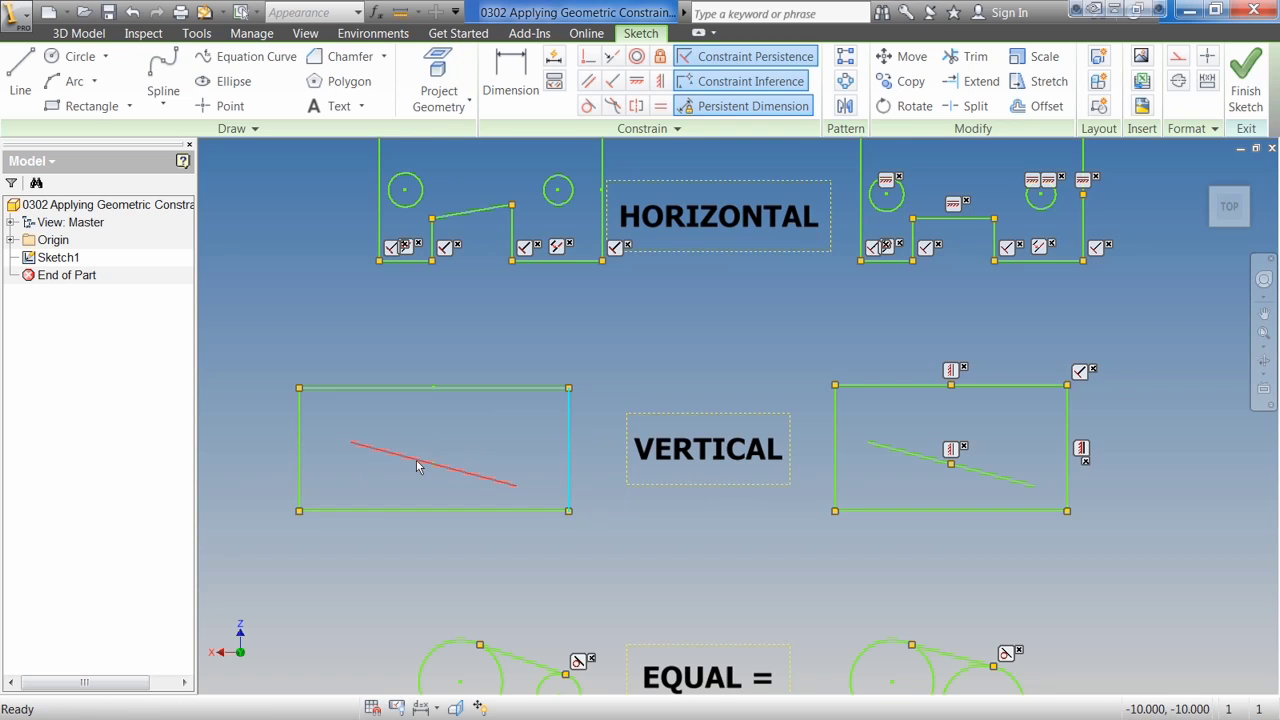
{"action": "left_click_drag", "start_coordinate": [417, 463], "coordinate": [456, 418]}
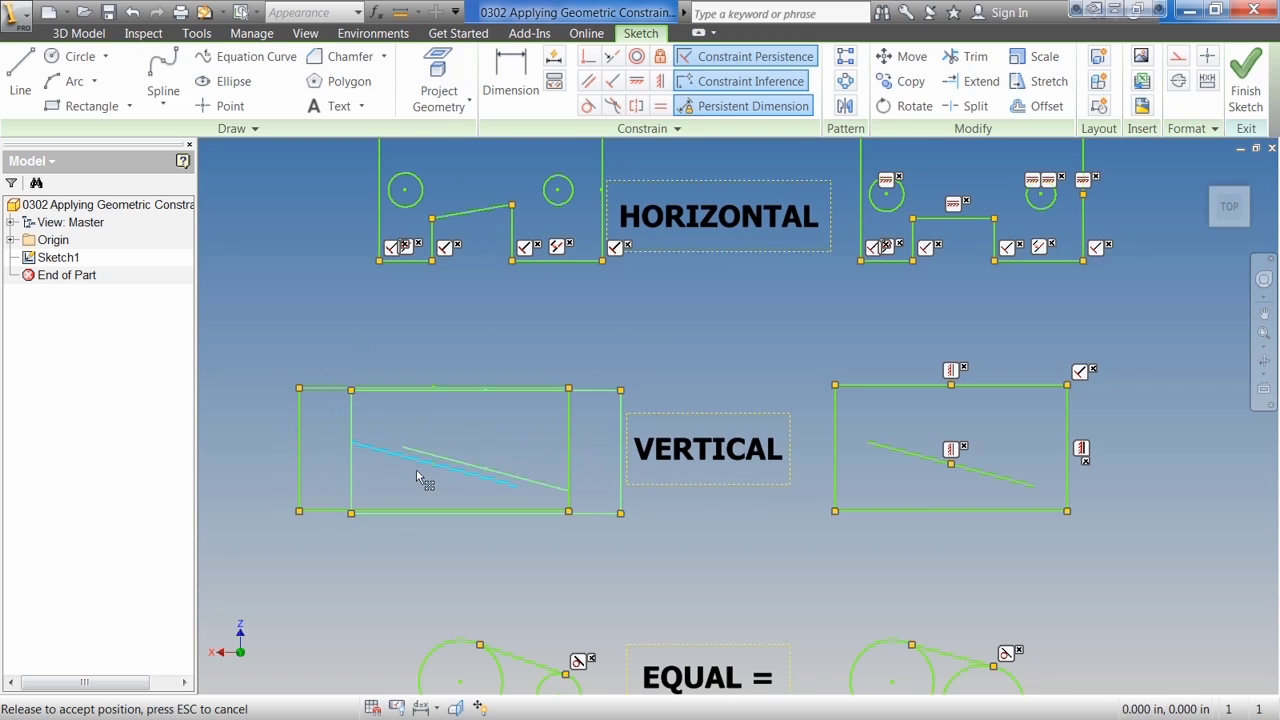
{"action": "mouse_move", "coordinate": [456, 418]}
{"action": "left_mouse_down"}
{"action": "mouse_move", "coordinate": [506, 472]}
{"action": "mouse_move", "coordinate": [472, 497]}
{"action": "mouse_move", "coordinate": [492, 348]}
{"action": "mouse_move", "coordinate": [613, 505]}
{"action": "mouse_move", "coordinate": [492, 529]}
{"action": "left_mouse_up"}
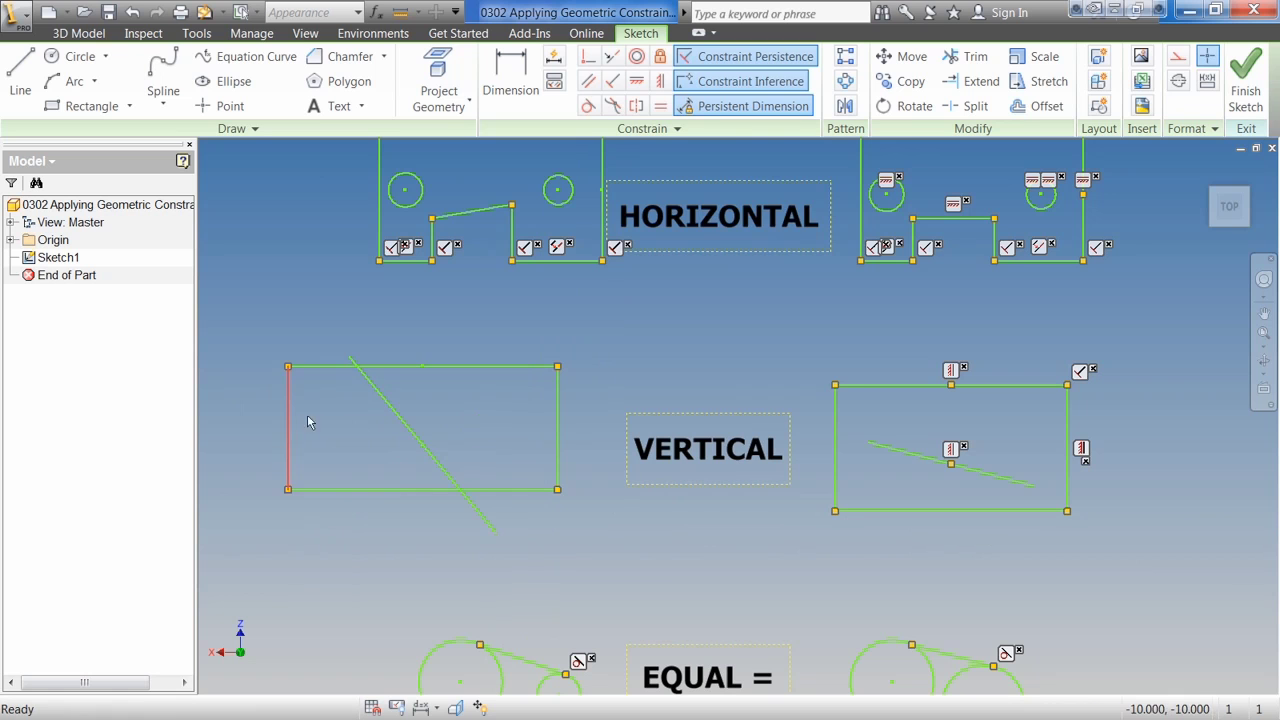
{"action": "mouse_move", "coordinate": [307, 416]}
{"action": "left_mouse_down"}
{"action": "mouse_move", "coordinate": [336, 424]}
{"action": "mouse_move", "coordinate": [301, 424]}
{"action": "left_mouse_up"}
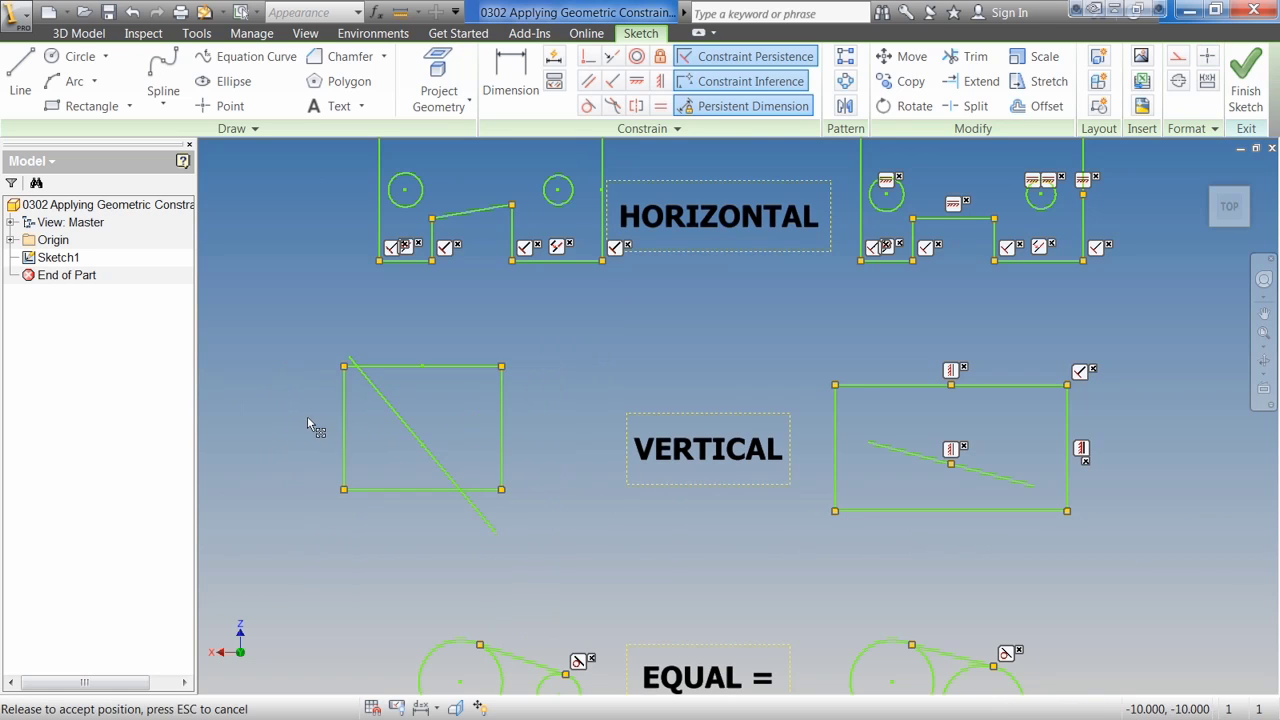
{"action": "left_click", "coordinate": [455, 398]}
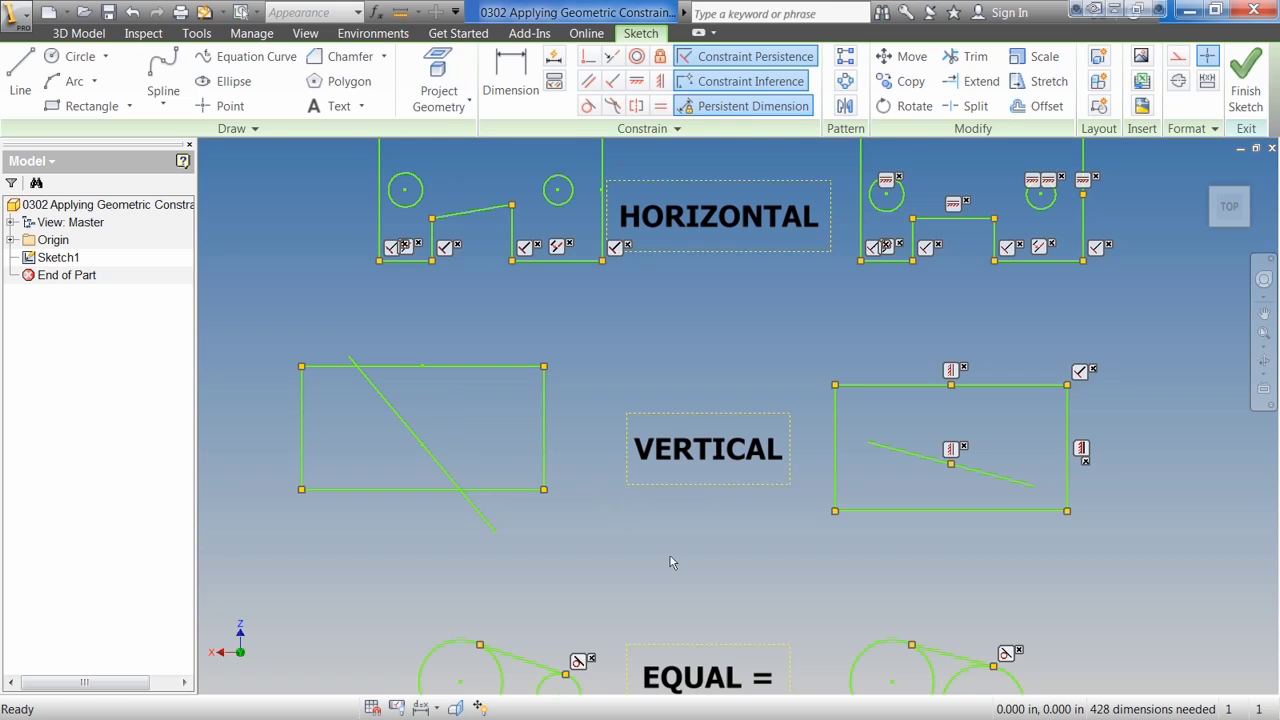
{"action": "middle_click_drag", "start_coordinate": [671, 562], "coordinate": [697, 408]}
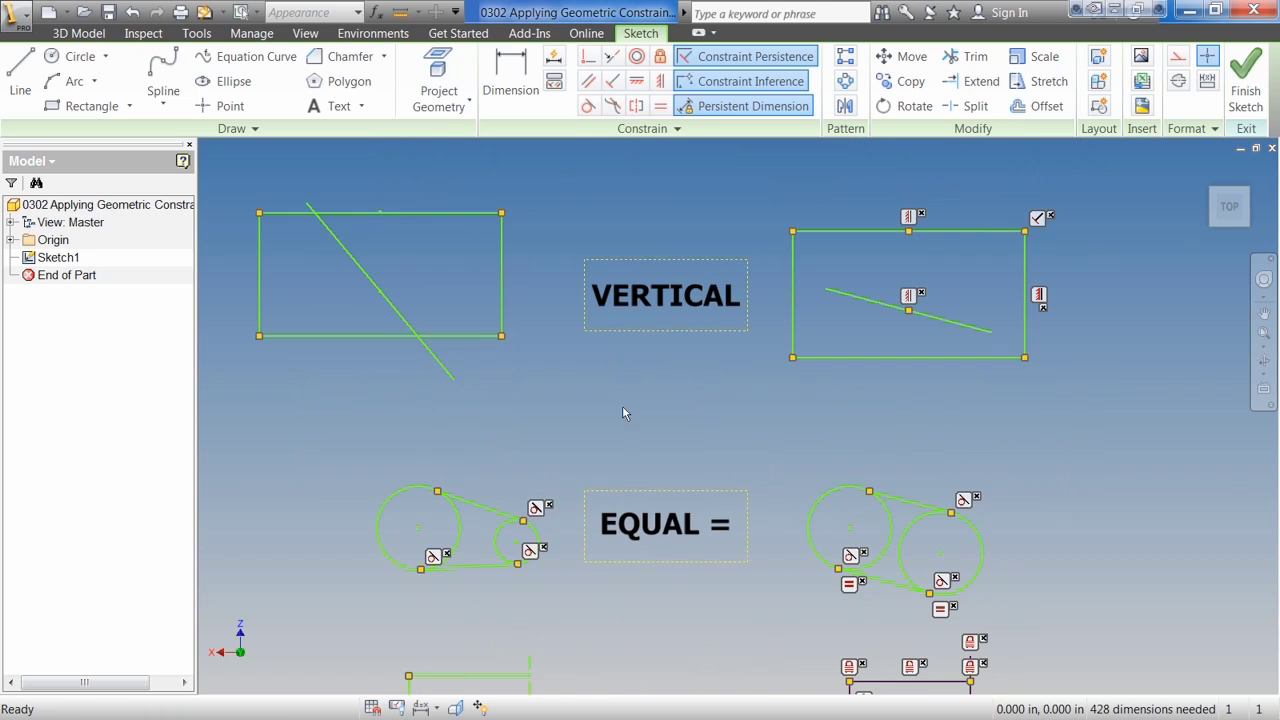
Step: Make the small circle in the left EQUAL sketch equal to the large circle
{"action": "middle_click_drag", "start_coordinate": [622, 407], "coordinate": [606, 302]}
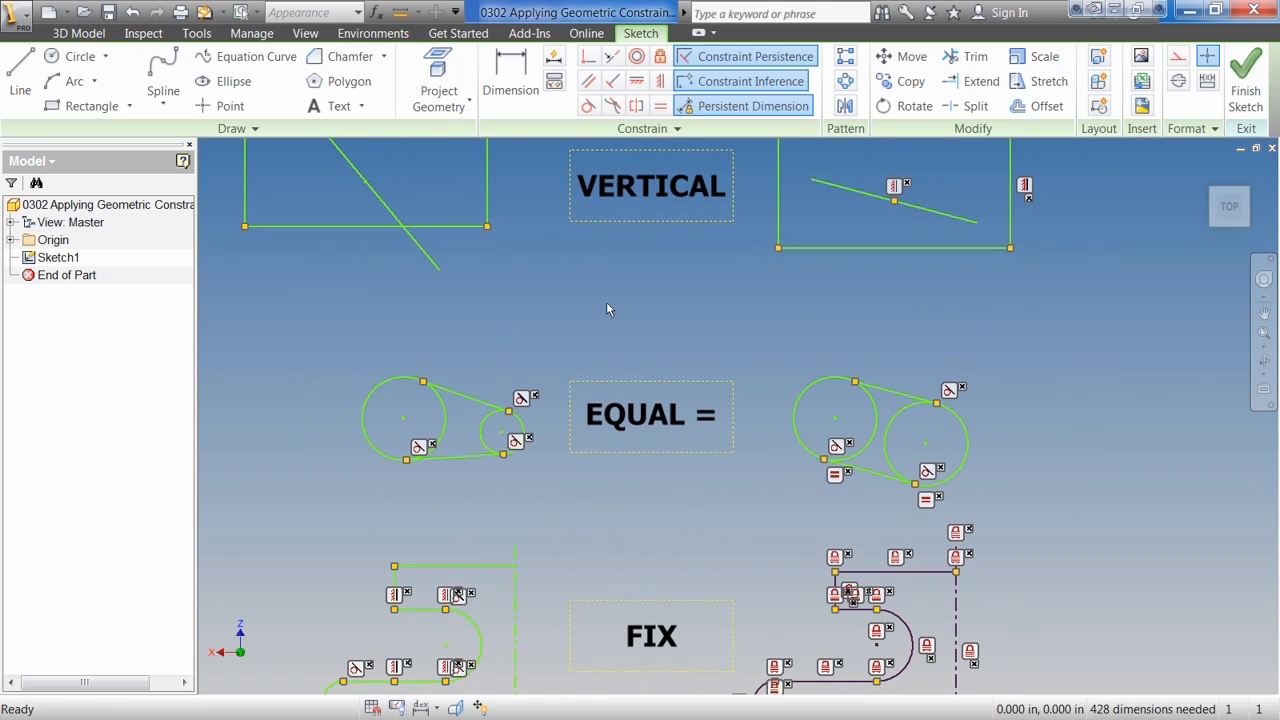
{"action": "left_click", "coordinate": [660, 105]}
{"action": "left_click", "coordinate": [446, 410]}
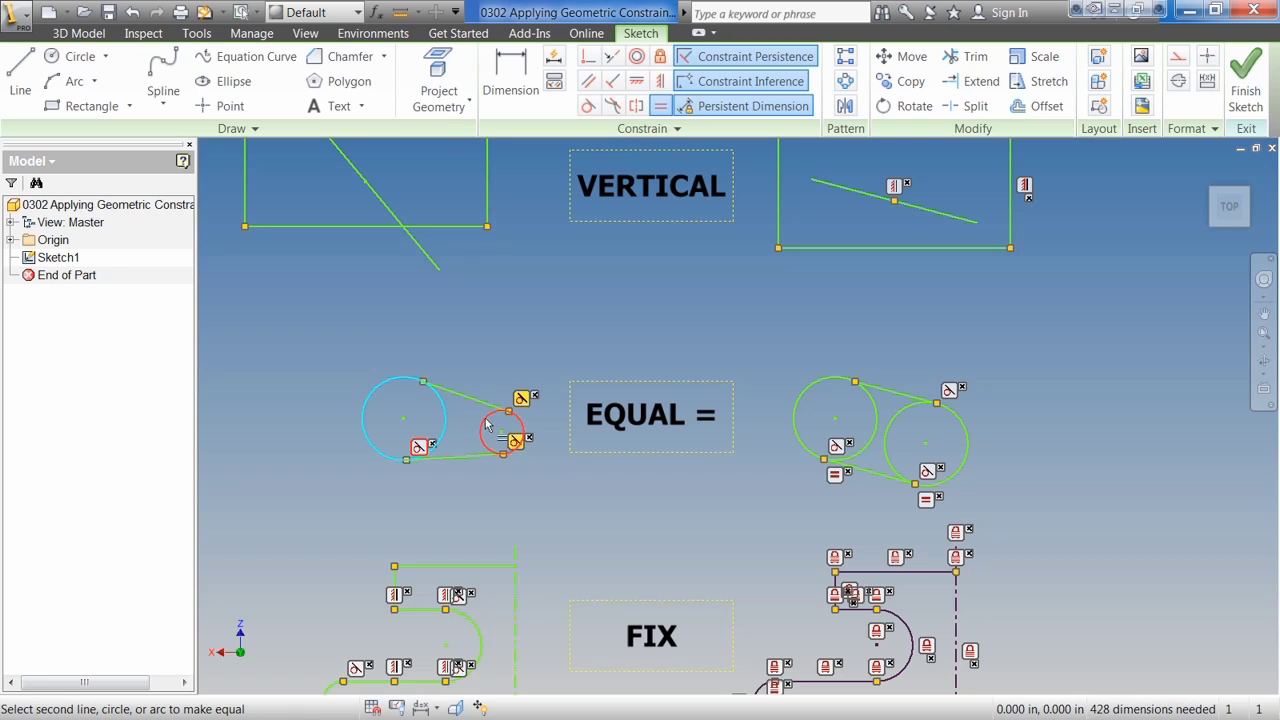
{"action": "left_click", "coordinate": [484, 426]}
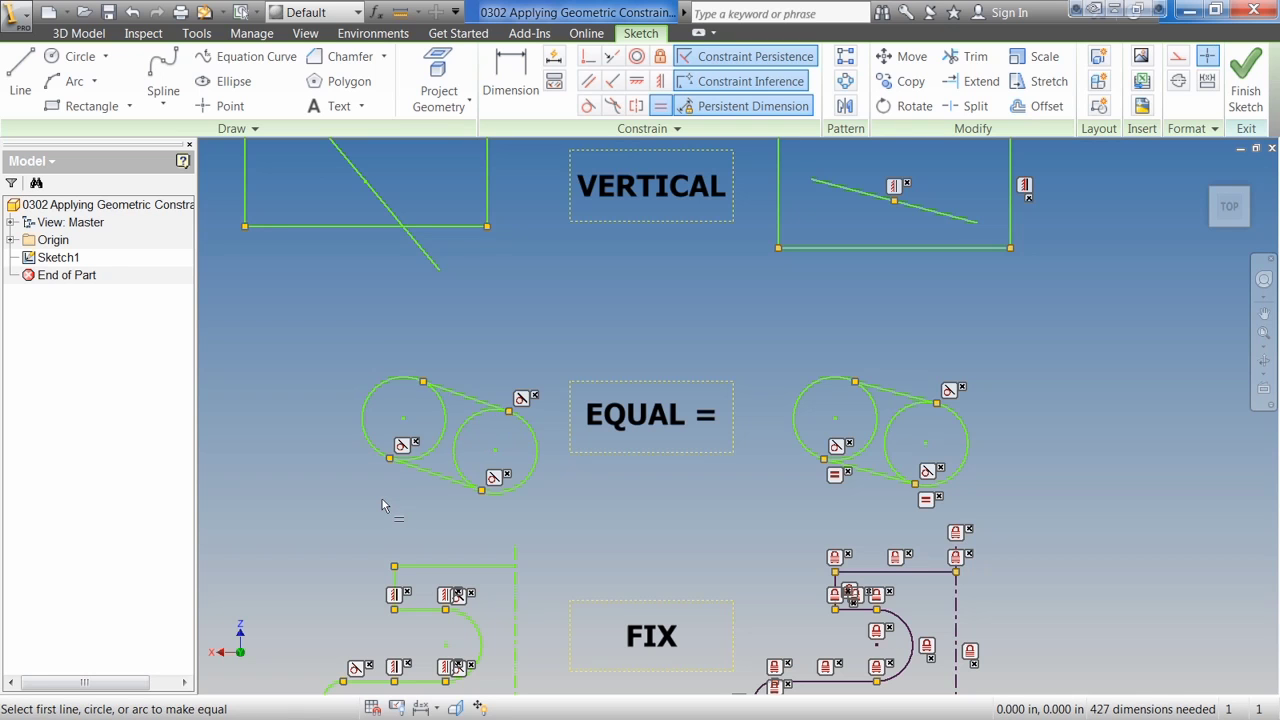
Step: Make the top and bottom tangent lines equal in length
{"action": "left_click", "coordinate": [470, 397]}
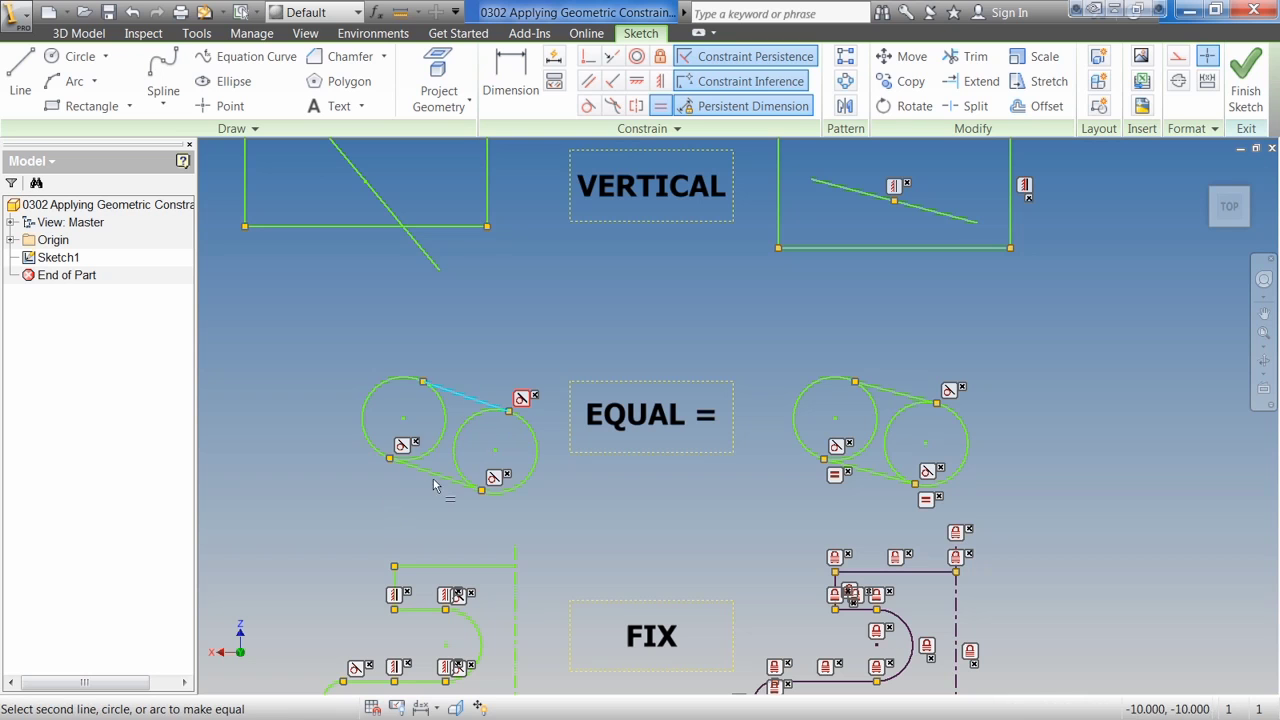
{"action": "left_click", "coordinate": [434, 482]}
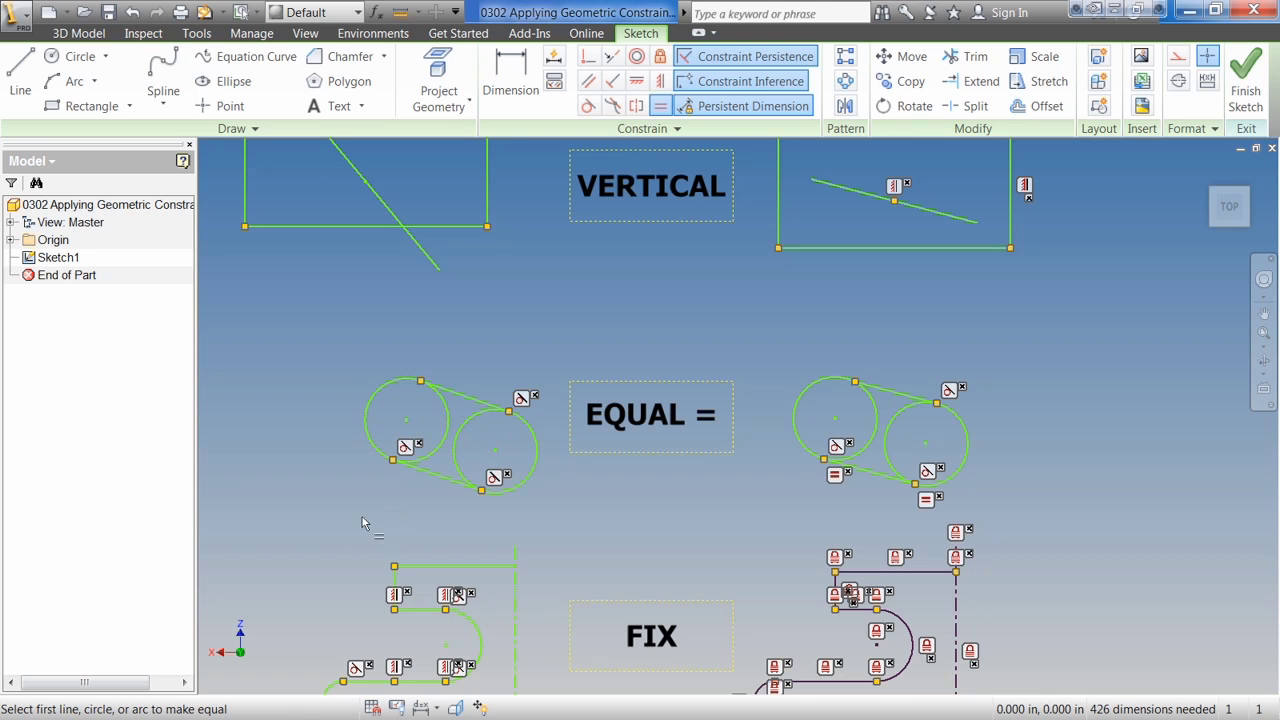
{"action": "middle_click_drag", "start_coordinate": [466, 510], "coordinate": [482, 340]}
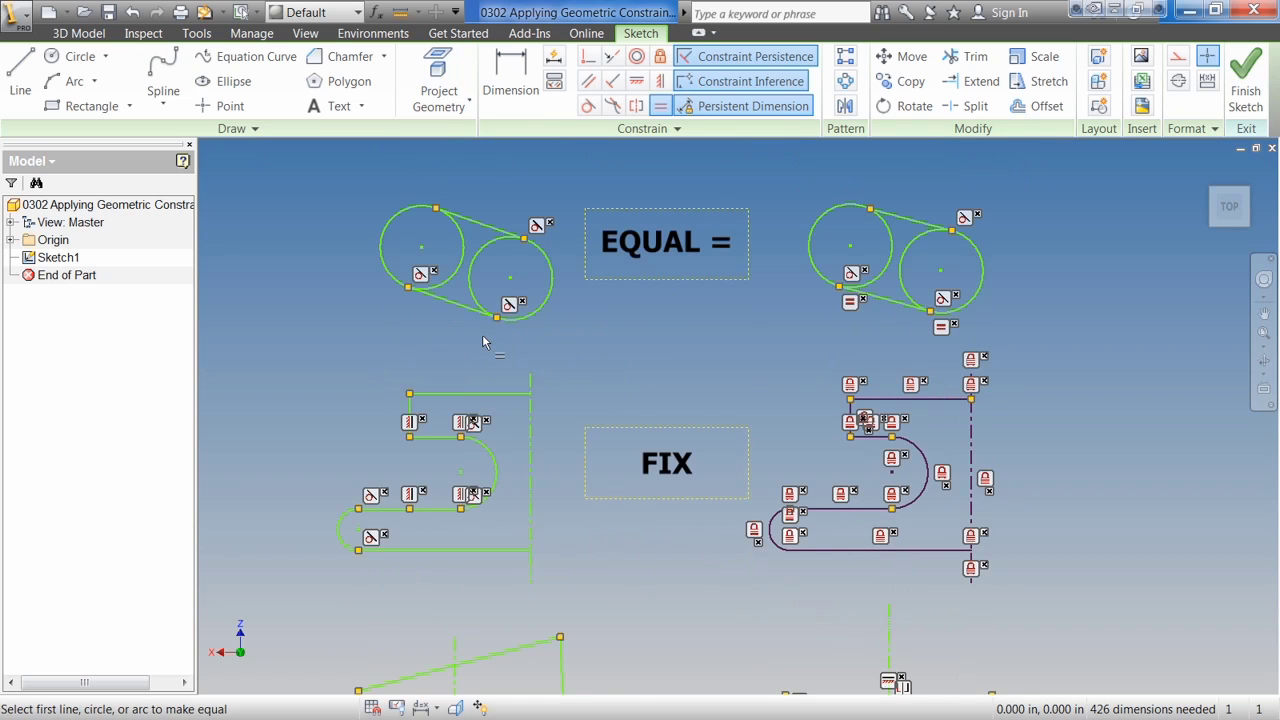
{"action": "middle_click_drag", "start_coordinate": [544, 377], "coordinate": [592, 340]}
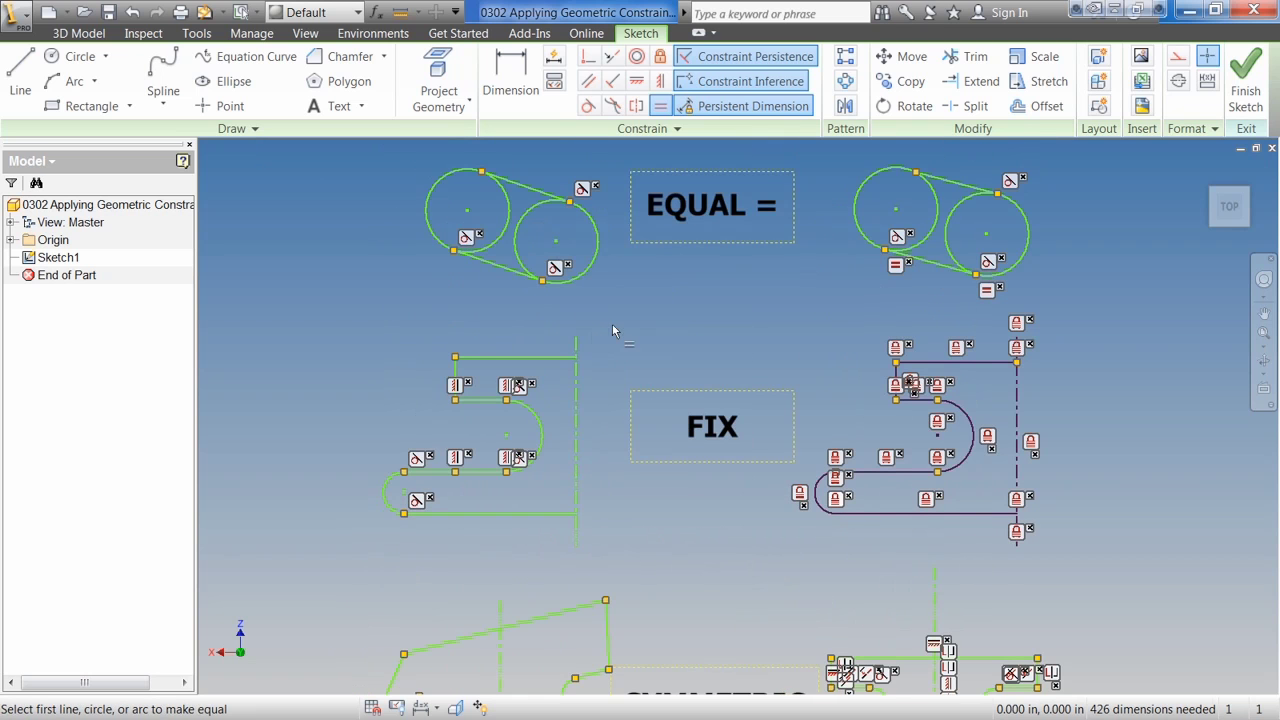
Step: Reposition the left FIX profile and shift its vertical centerline to the right
{"action": "key", "text": "Escape"}
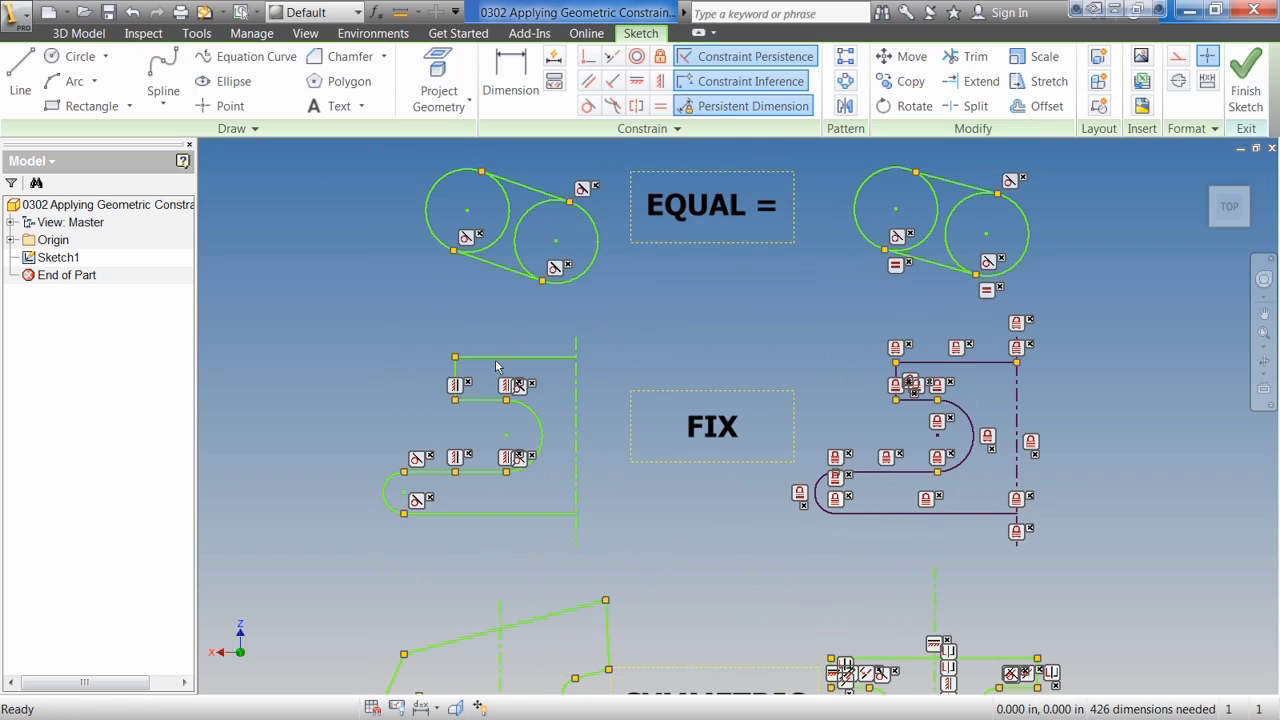
{"action": "left_click_drag", "start_coordinate": [496, 358], "coordinate": [500, 363]}
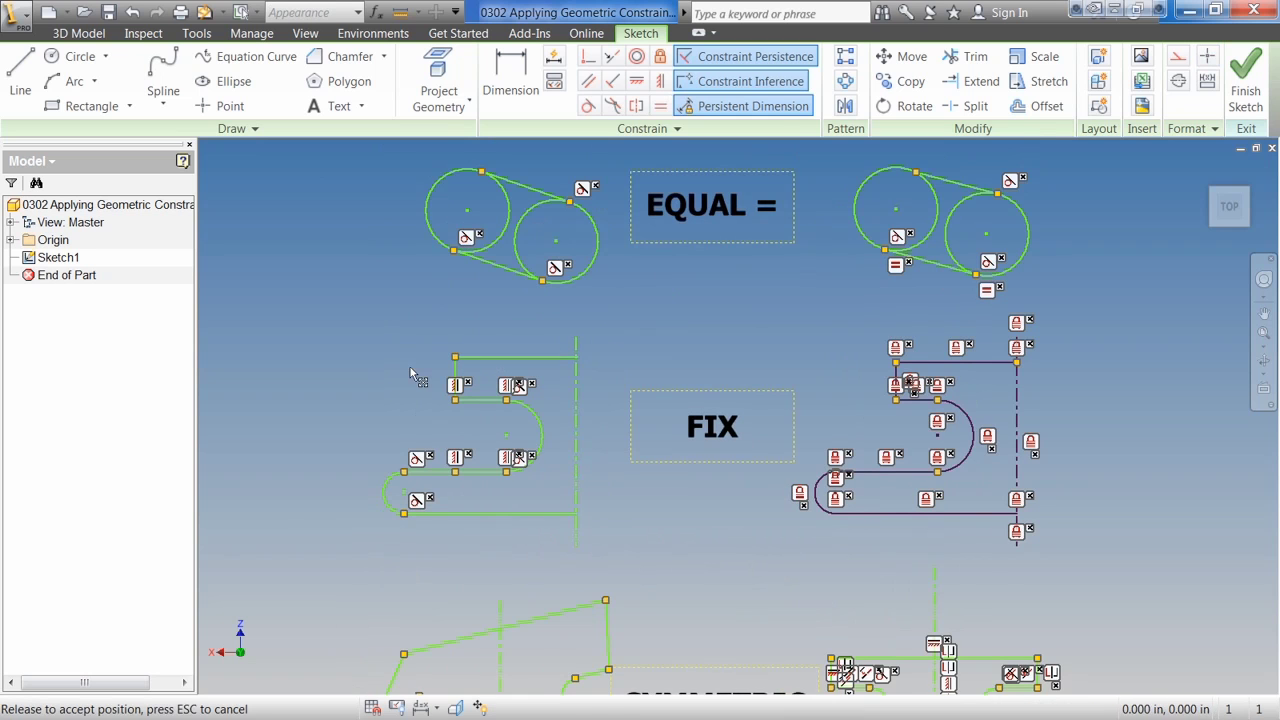
{"action": "left_click_drag", "start_coordinate": [410, 373], "coordinate": [366, 395]}
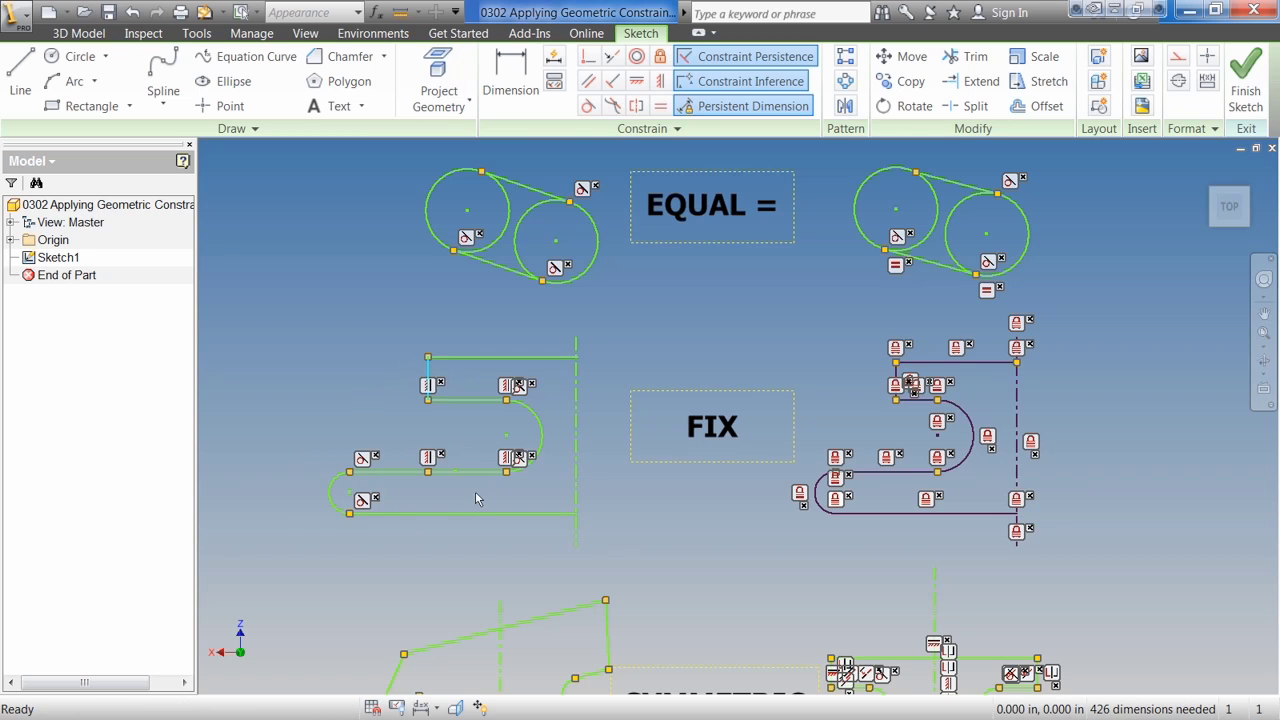
{"action": "left_click_drag", "start_coordinate": [577, 452], "coordinate": [600, 456]}
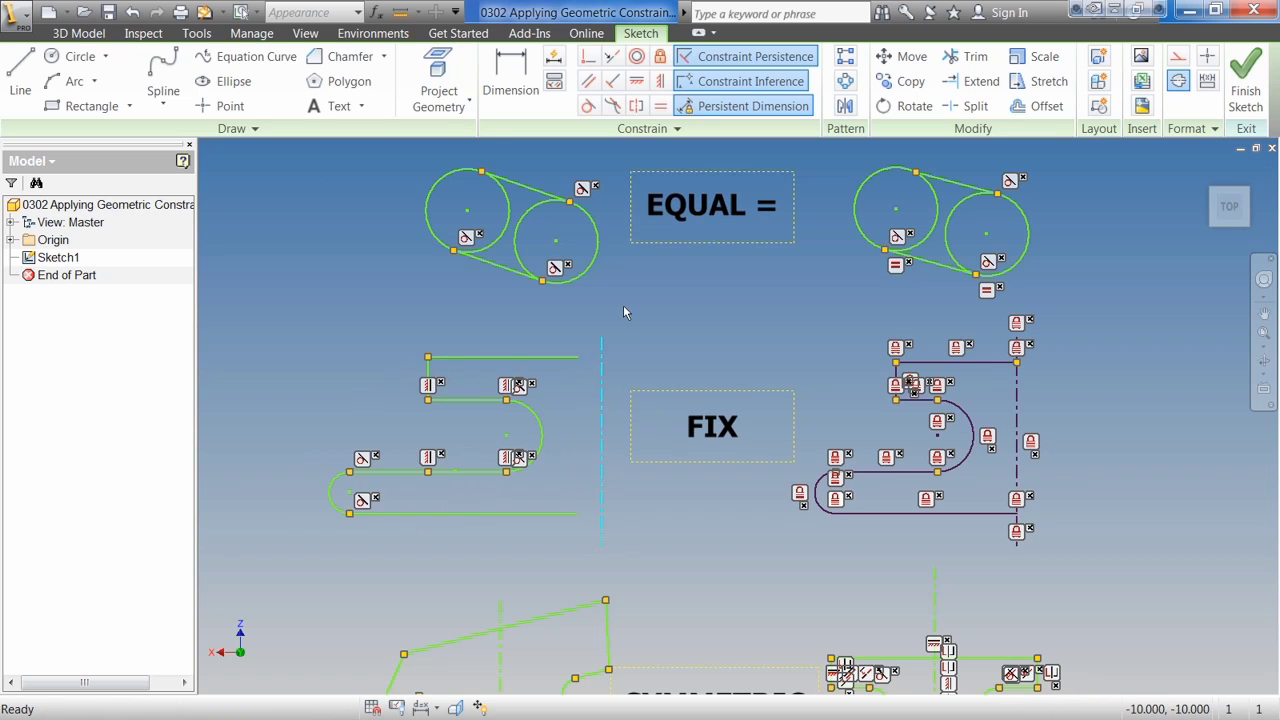
Step: Dimension the S profile's top line 0.25 in below the circles' lower tangent line
{"action": "key", "text": "d"}
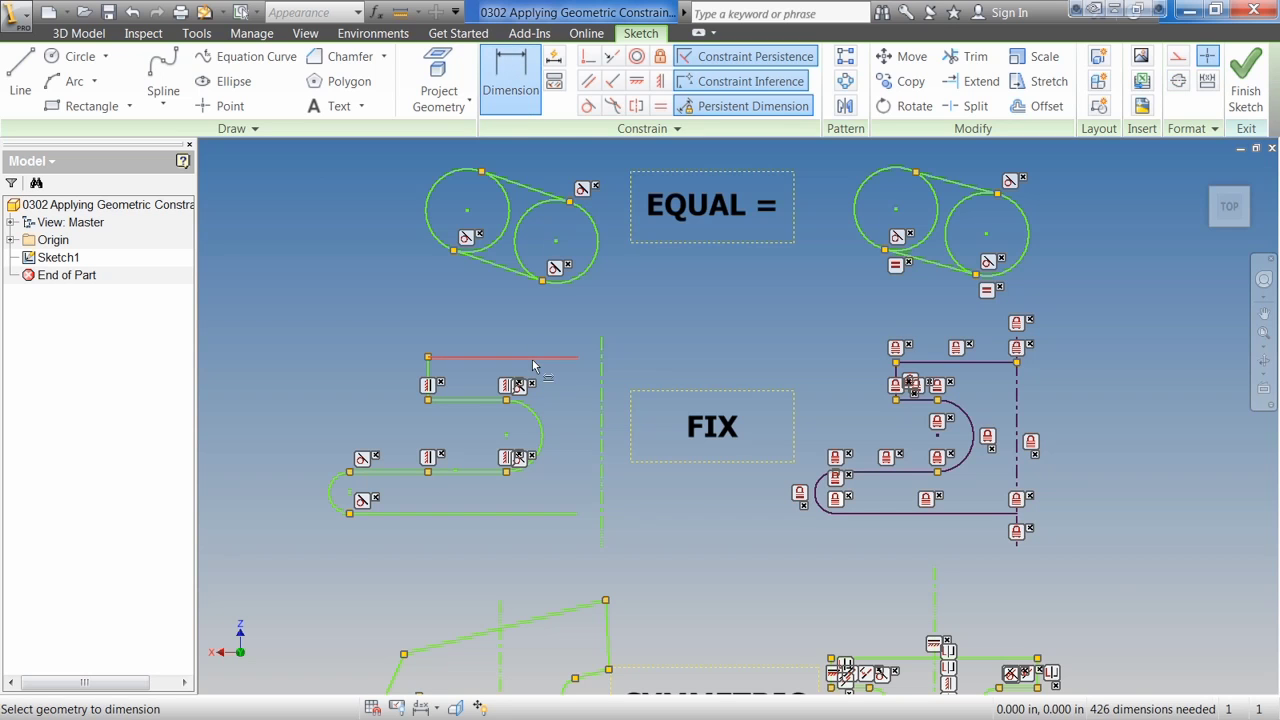
{"action": "left_click", "coordinate": [548, 357]}
{"action": "left_click", "coordinate": [541, 283]}
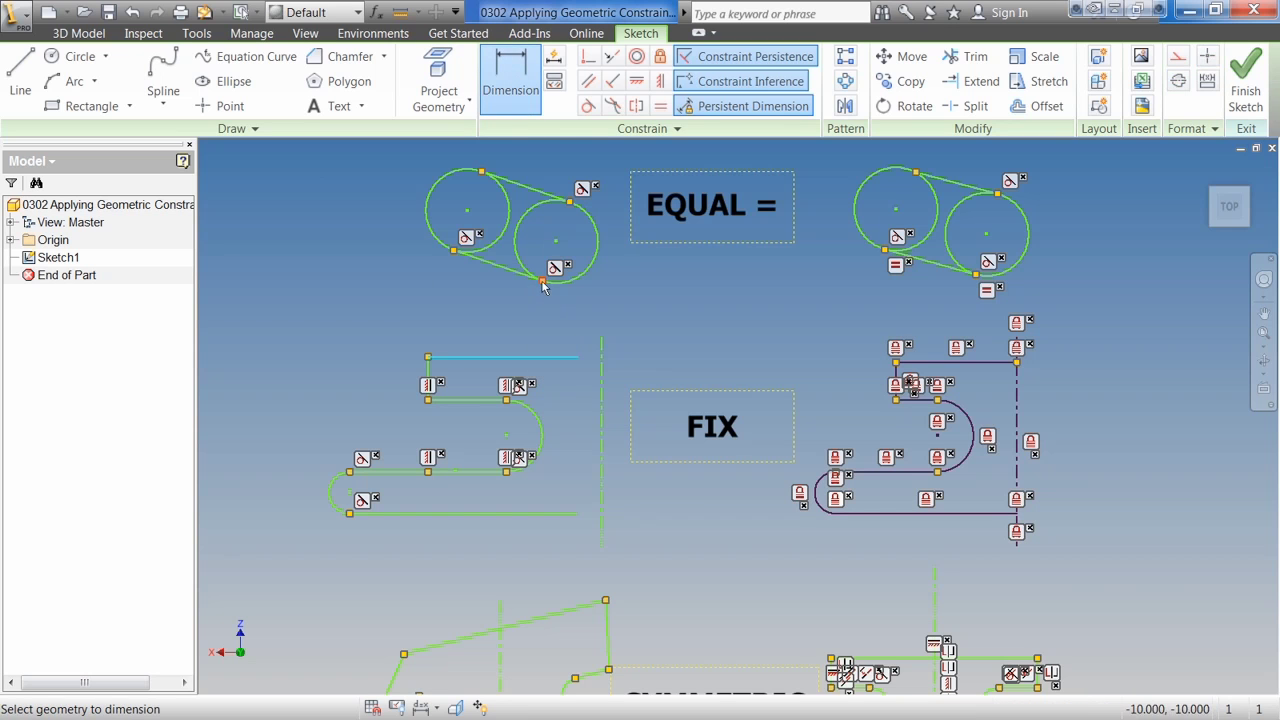
{"action": "left_click", "coordinate": [469, 306]}
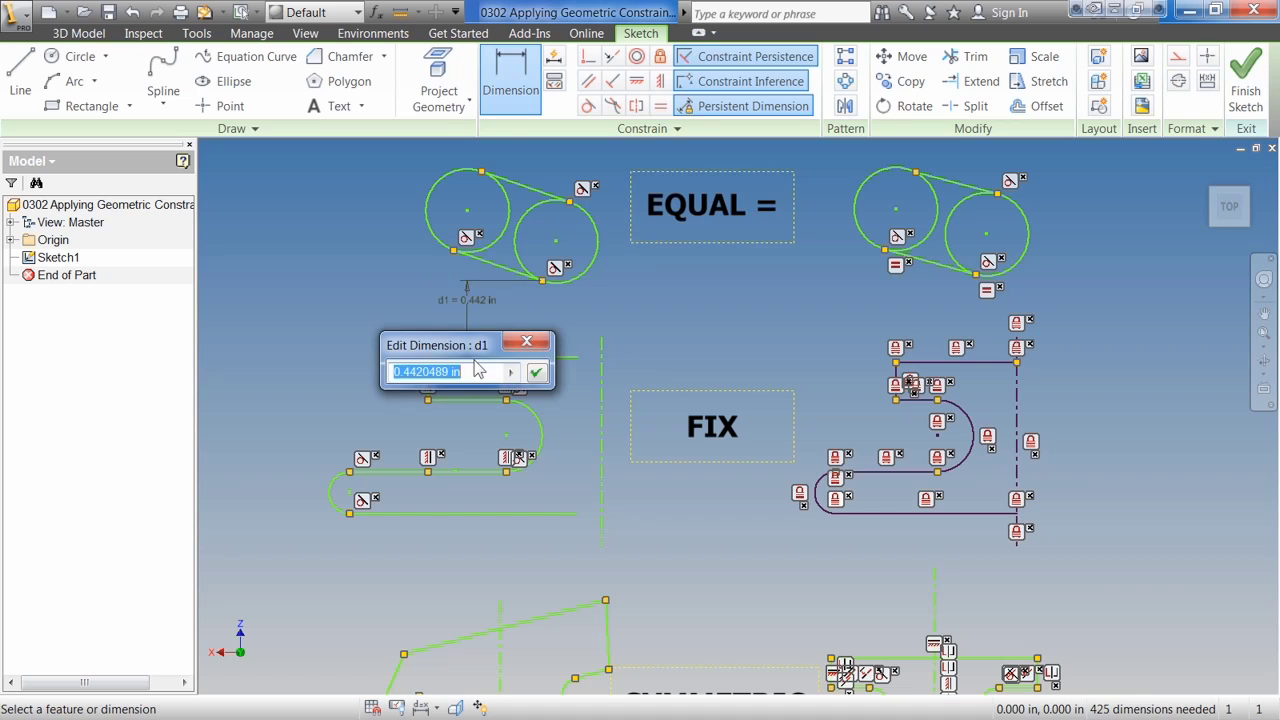
{"action": "type", "text": "0.25"}
{"action": "key", "text": "Return"}
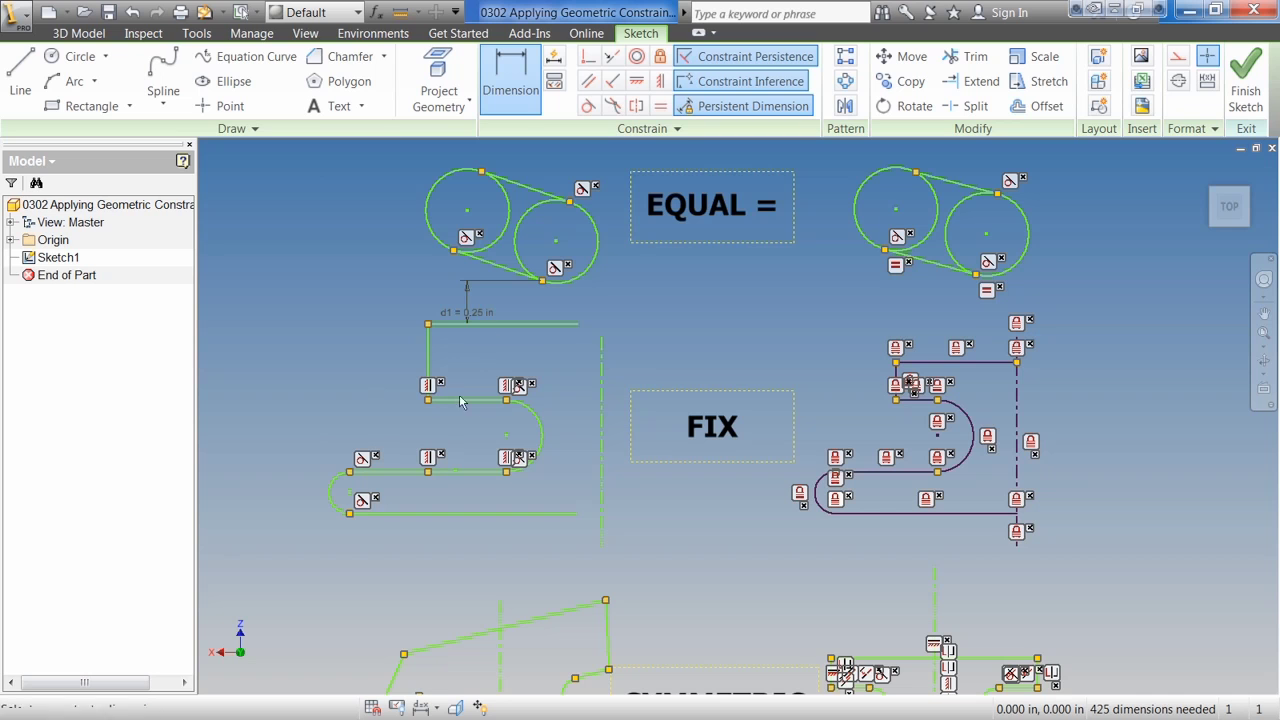
Step: Undo the 0.25 in dimension and apply Fix to the whole left S profile
{"action": "left_click", "coordinate": [134, 14]}
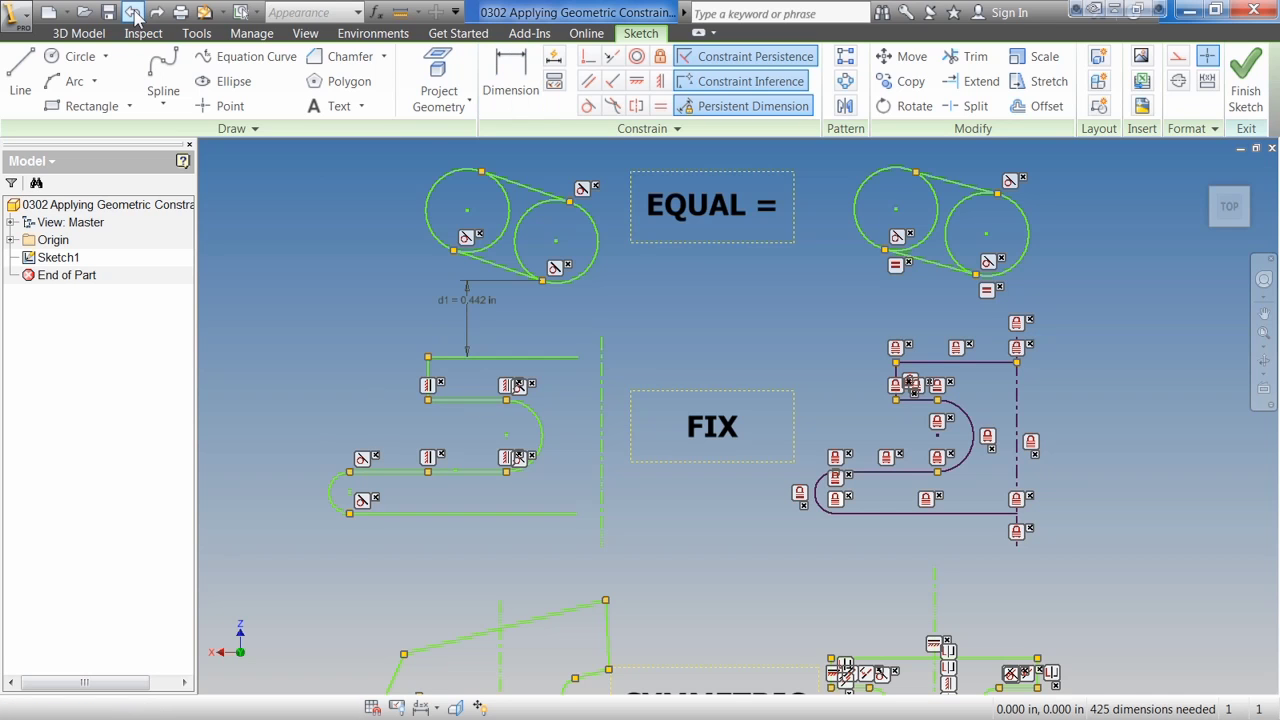
{"action": "left_click", "coordinate": [134, 14]}
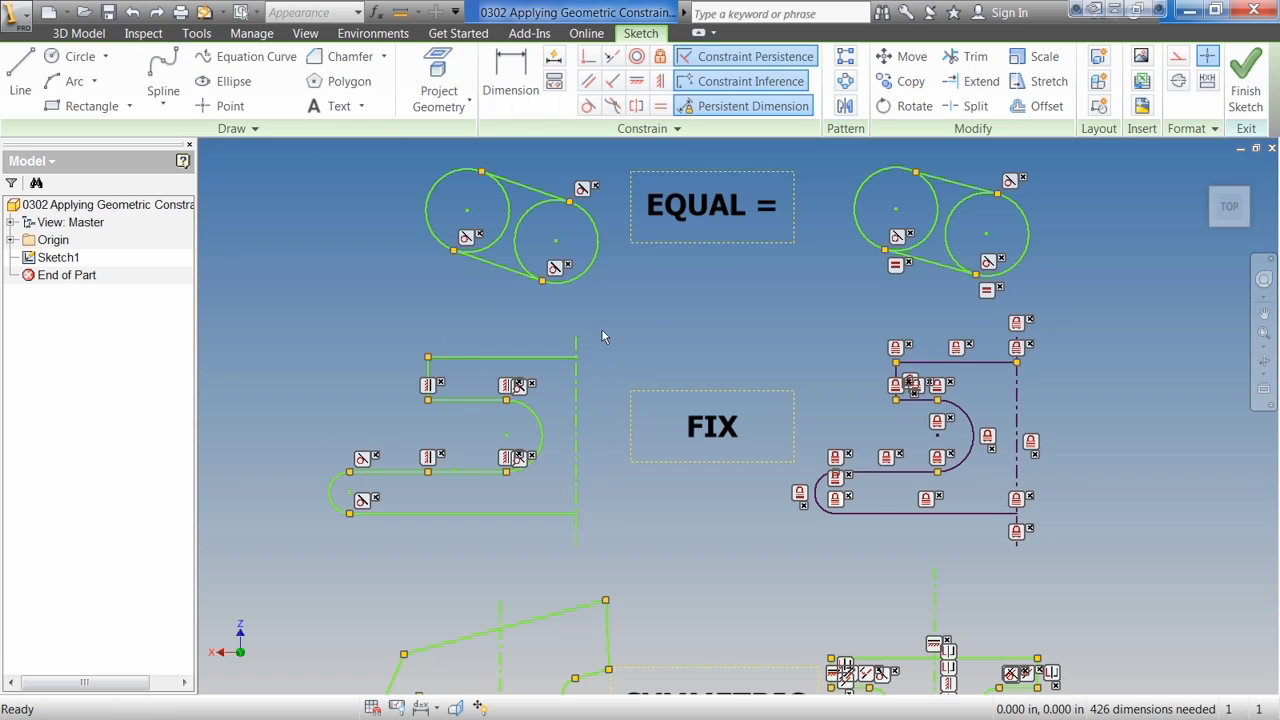
{"action": "left_click_drag", "start_coordinate": [618, 330], "coordinate": [310, 548]}
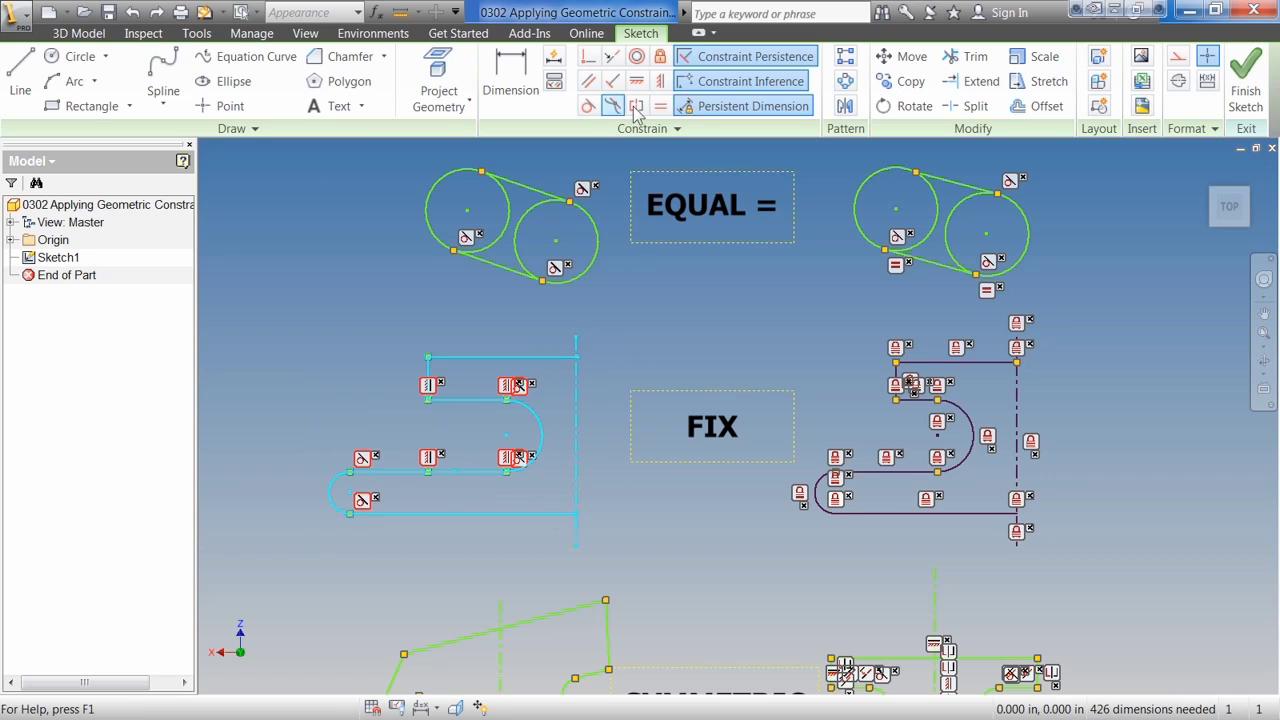
{"action": "left_click", "coordinate": [661, 57]}
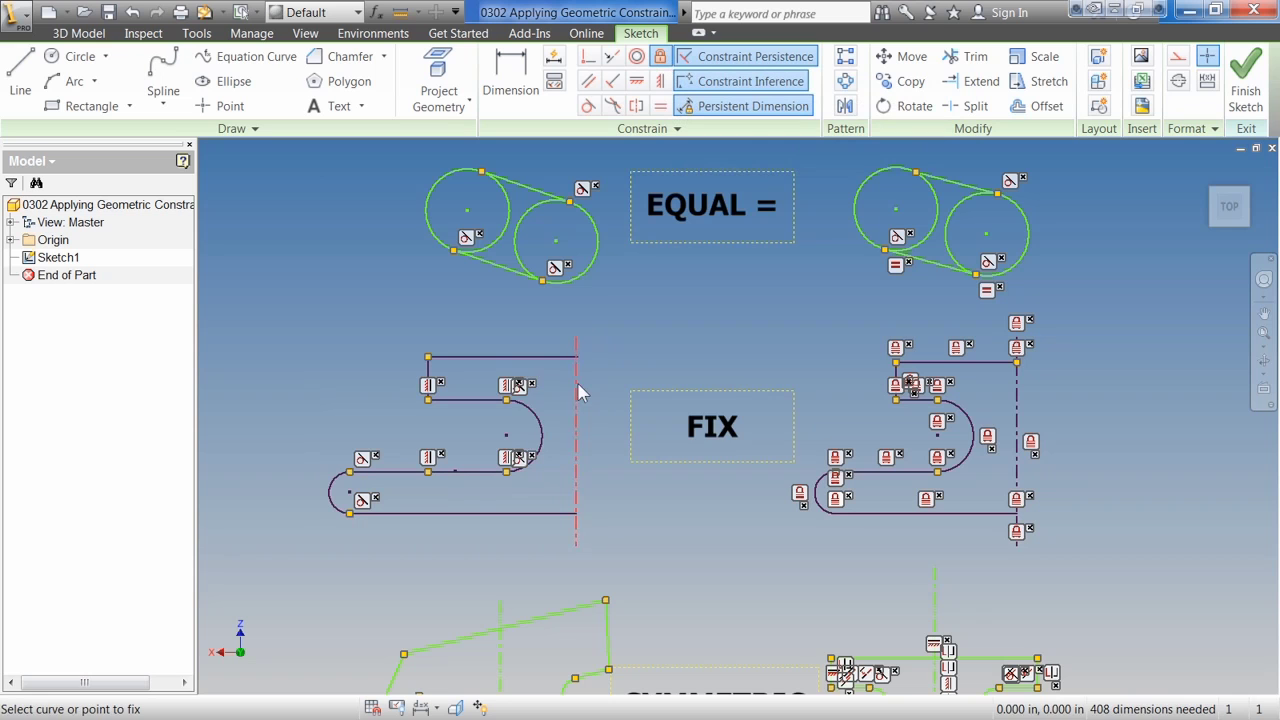
{"action": "left_click", "coordinate": [576, 440]}
{"action": "left_click", "coordinate": [636, 413]}
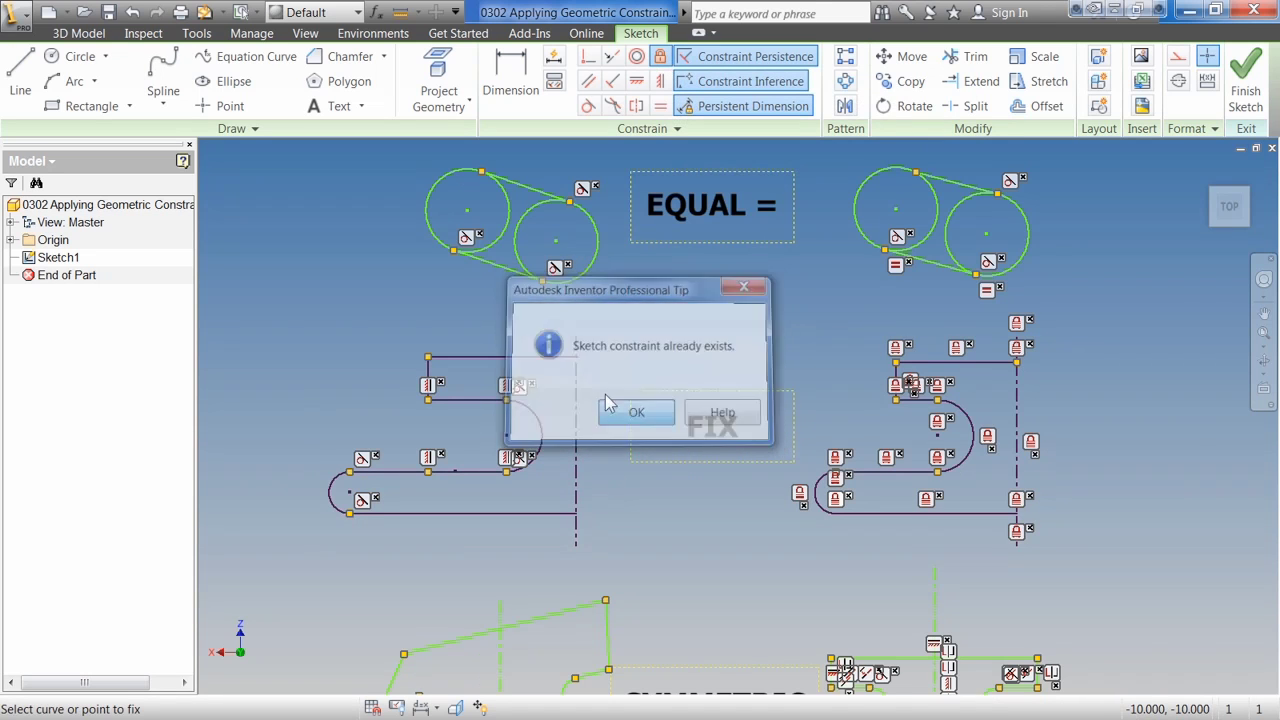
{"action": "key", "text": "Escape"}
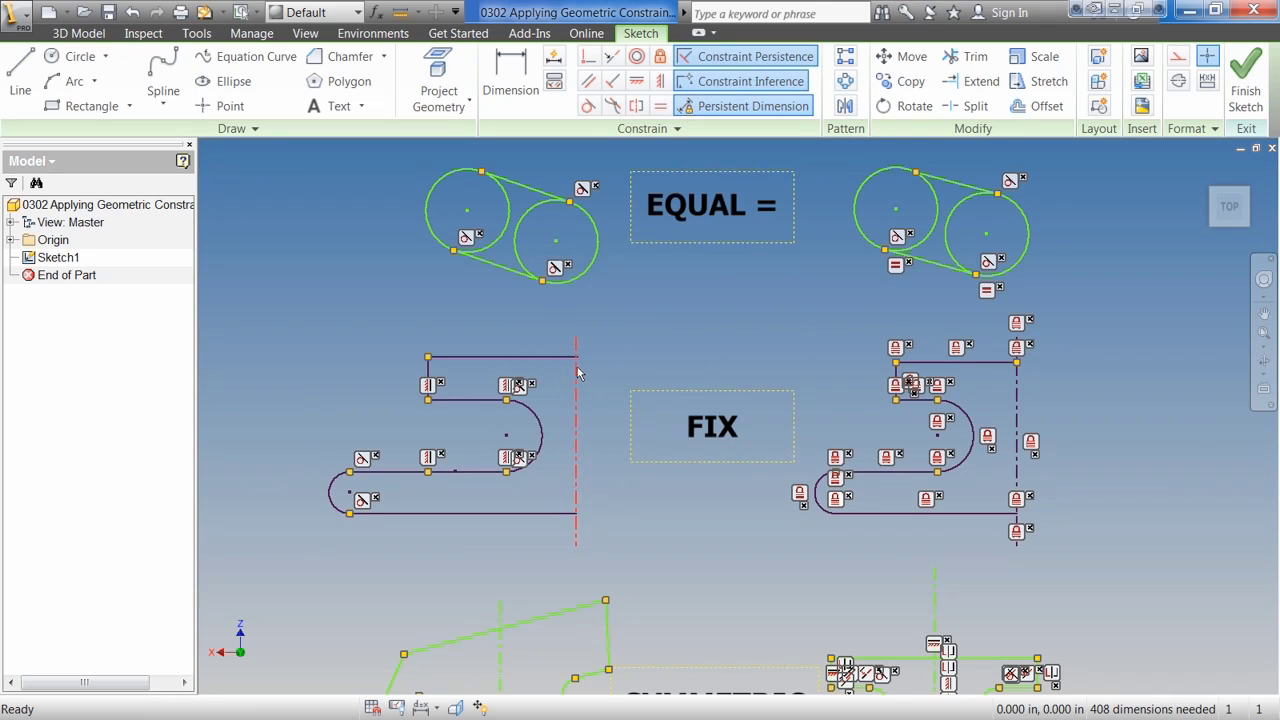
Step: Try dragging the S profile's lines to confirm the fixed geometry stays put
{"action": "left_click_drag", "start_coordinate": [577, 367], "coordinate": [550, 320]}
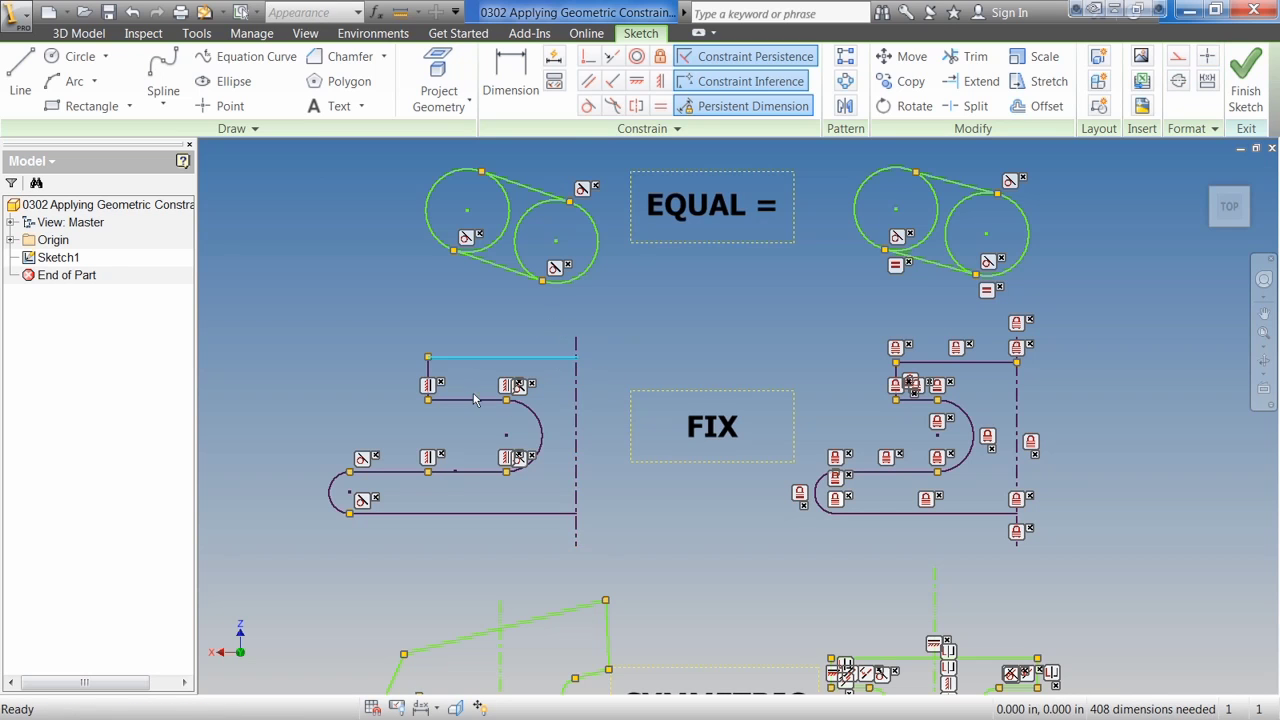
{"action": "left_click_drag", "start_coordinate": [460, 401], "coordinate": [463, 448]}
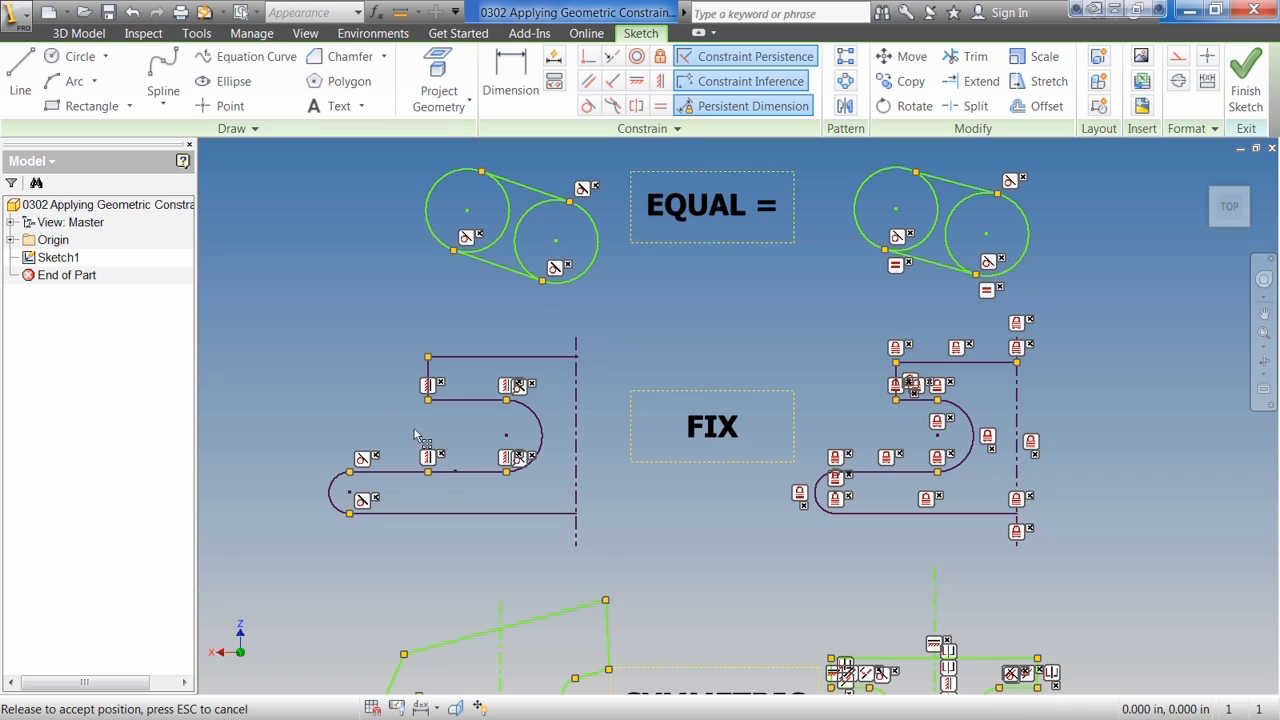
{"action": "left_click_drag", "start_coordinate": [392, 420], "coordinate": [430, 432]}
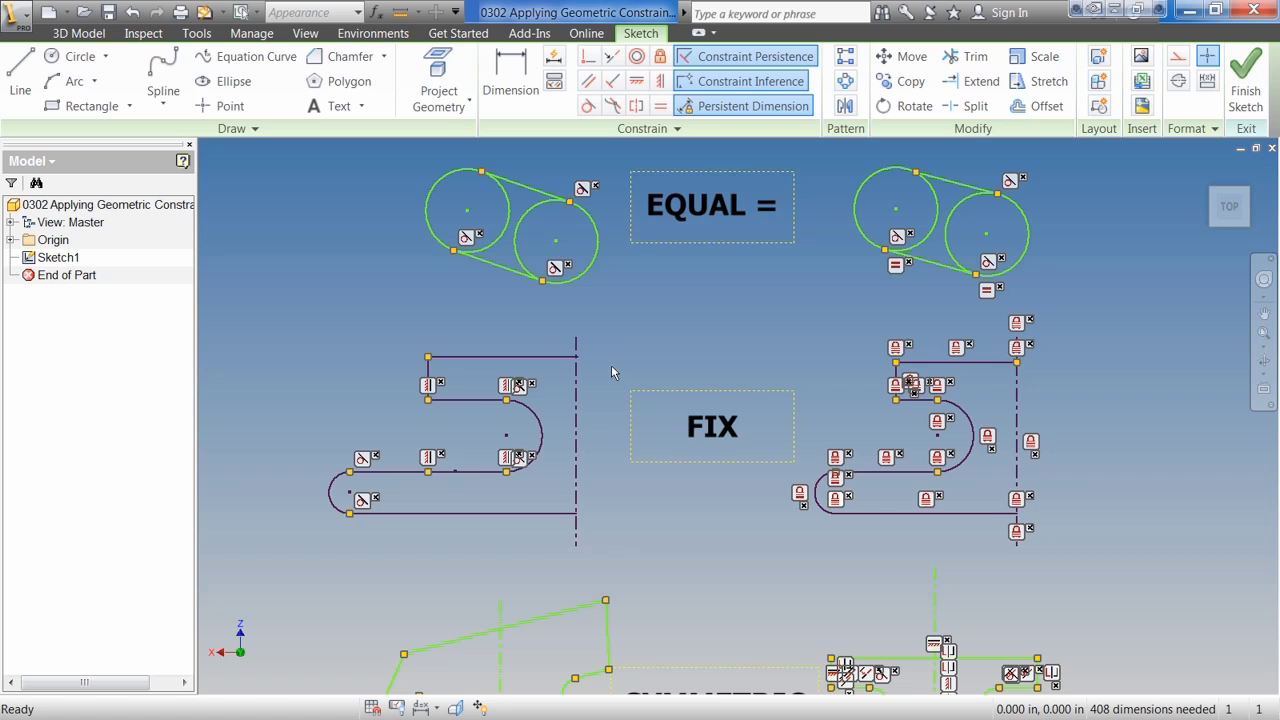
Step: Delete the lock glyphs on the right FIX example's lines and arcs one by one
{"action": "left_click", "coordinate": [895, 347]}
{"action": "key", "text": "Delete"}
{"action": "left_click", "coordinate": [958, 349]}
{"action": "key", "text": "Delete"}
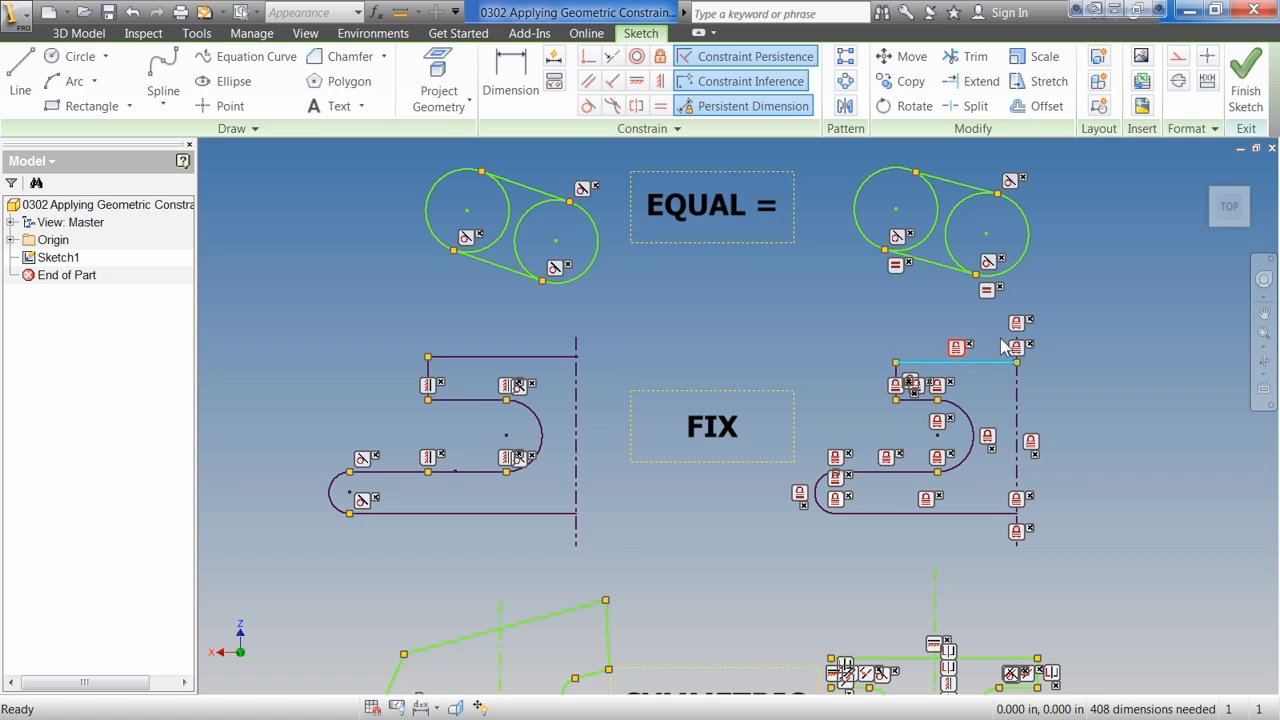
{"action": "left_click", "coordinate": [1016, 348]}
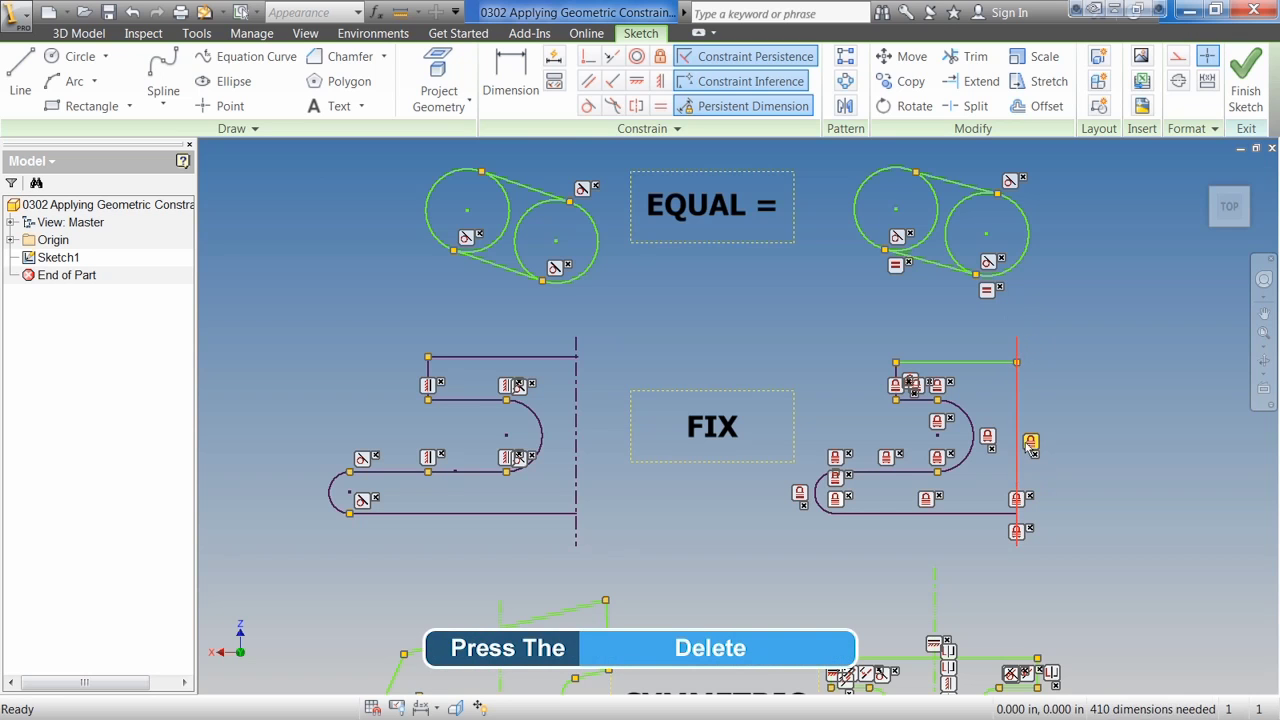
{"action": "key", "text": "Delete"}
{"action": "left_click", "coordinate": [1030, 441]}
{"action": "key", "text": "Delete"}
{"action": "key", "text": "Delete"}
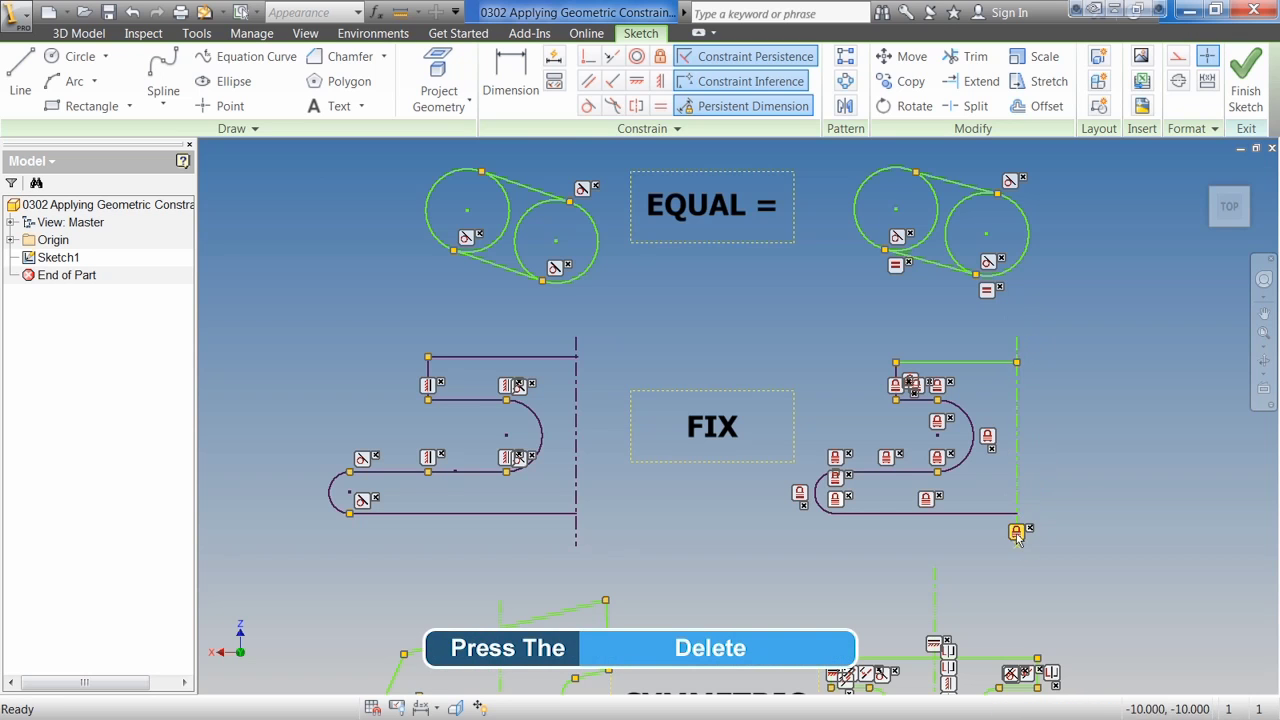
{"action": "left_click", "coordinate": [1016, 531]}
{"action": "key", "text": "Delete"}
{"action": "left_click", "coordinate": [925, 498]}
{"action": "key", "text": "Delete"}
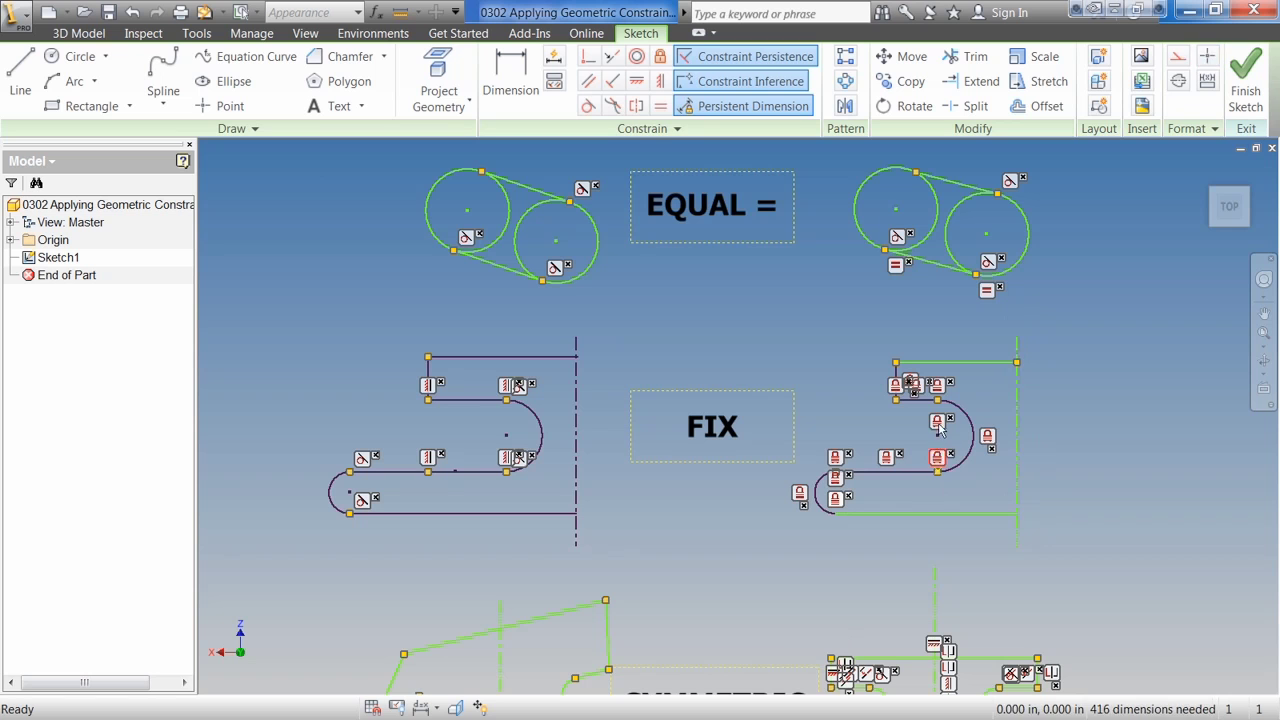
{"action": "left_click", "coordinate": [940, 458]}
{"action": "key", "text": "Delete"}
{"action": "left_click", "coordinate": [936, 421]}
{"action": "key", "text": "Delete"}
{"action": "left_click", "coordinate": [840, 462]}
{"action": "key", "text": "Delete"}
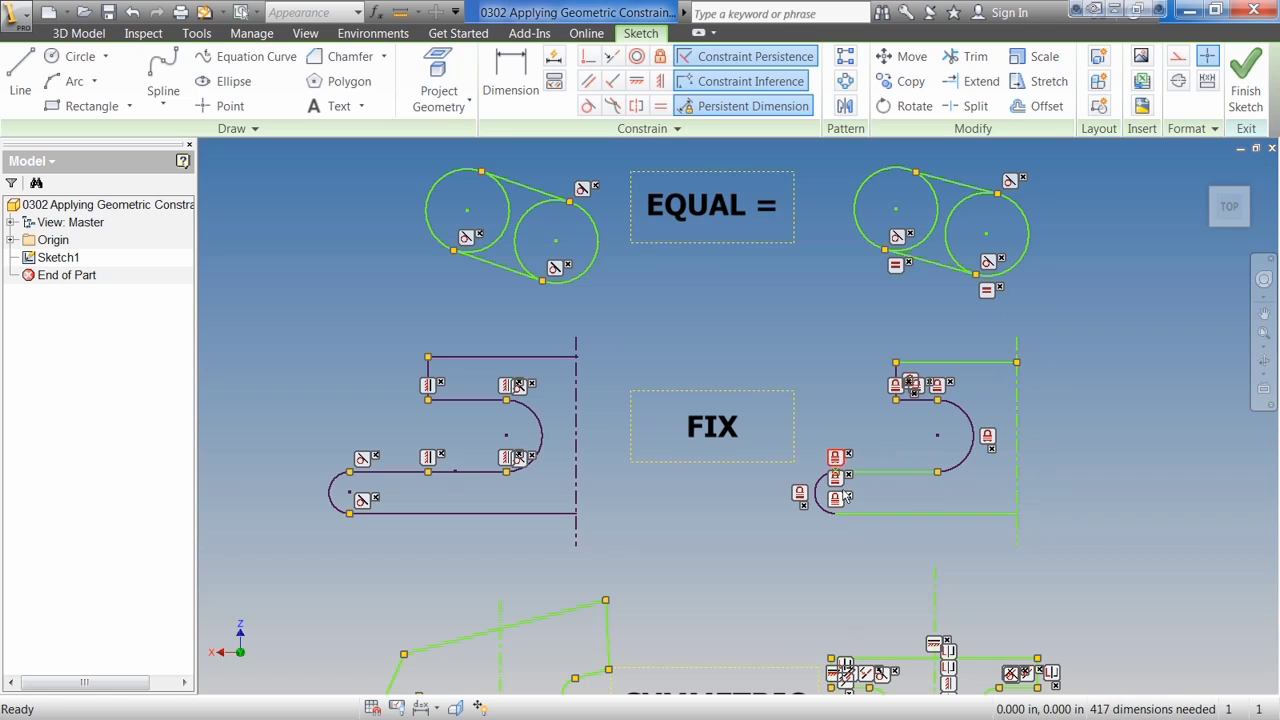
{"action": "key", "text": "Delete"}
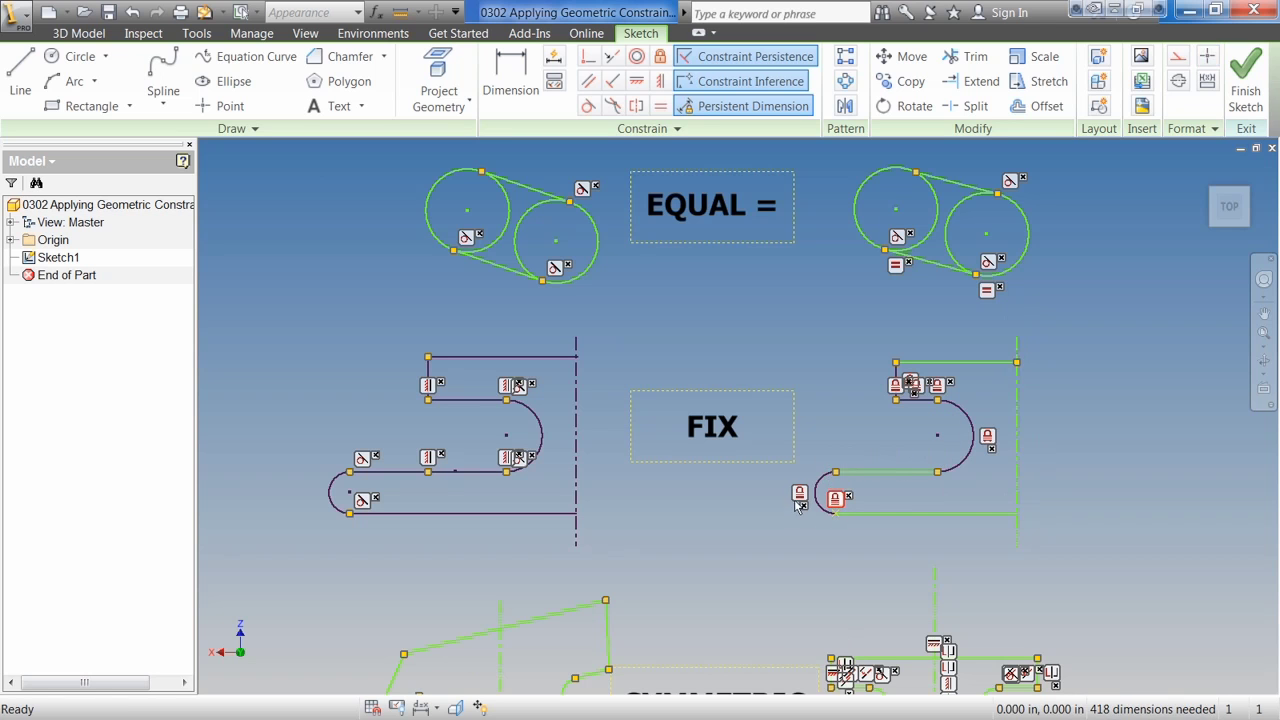
{"action": "left_click", "coordinate": [800, 493]}
{"action": "key", "text": "Delete"}
{"action": "left_click", "coordinate": [988, 443]}
{"action": "key", "text": "Delete"}
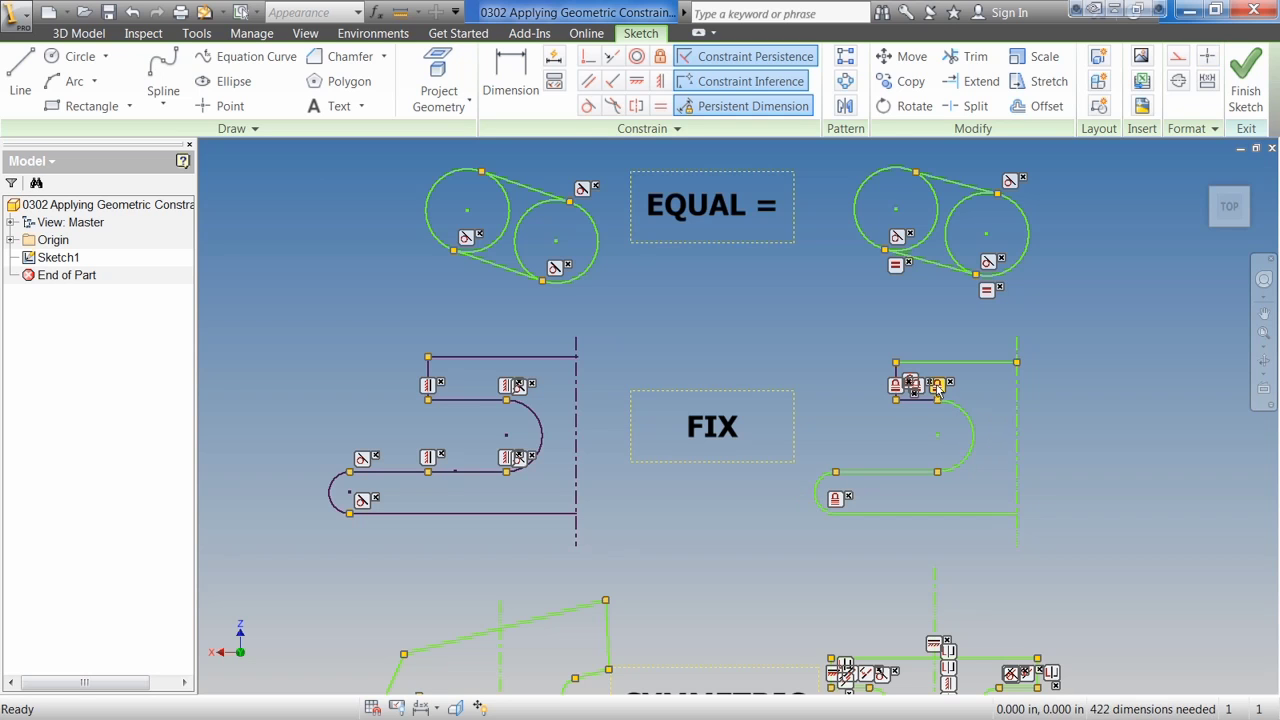
{"action": "left_click", "coordinate": [937, 384]}
{"action": "key", "text": "Delete"}
{"action": "key", "text": "Delete"}
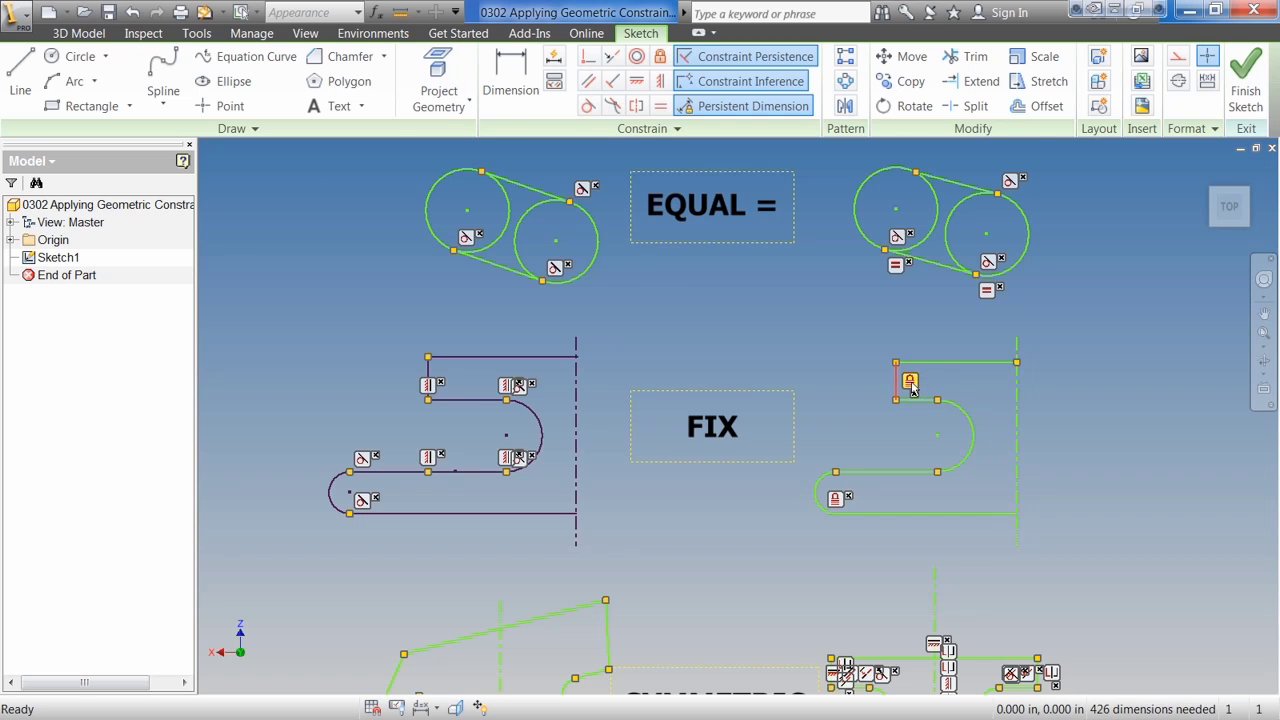
{"action": "left_click", "coordinate": [909, 381]}
{"action": "key", "text": "Delete"}
{"action": "scroll", "coordinate": [840, 365], "scroll_direction": "down", "scroll_amount": 3}
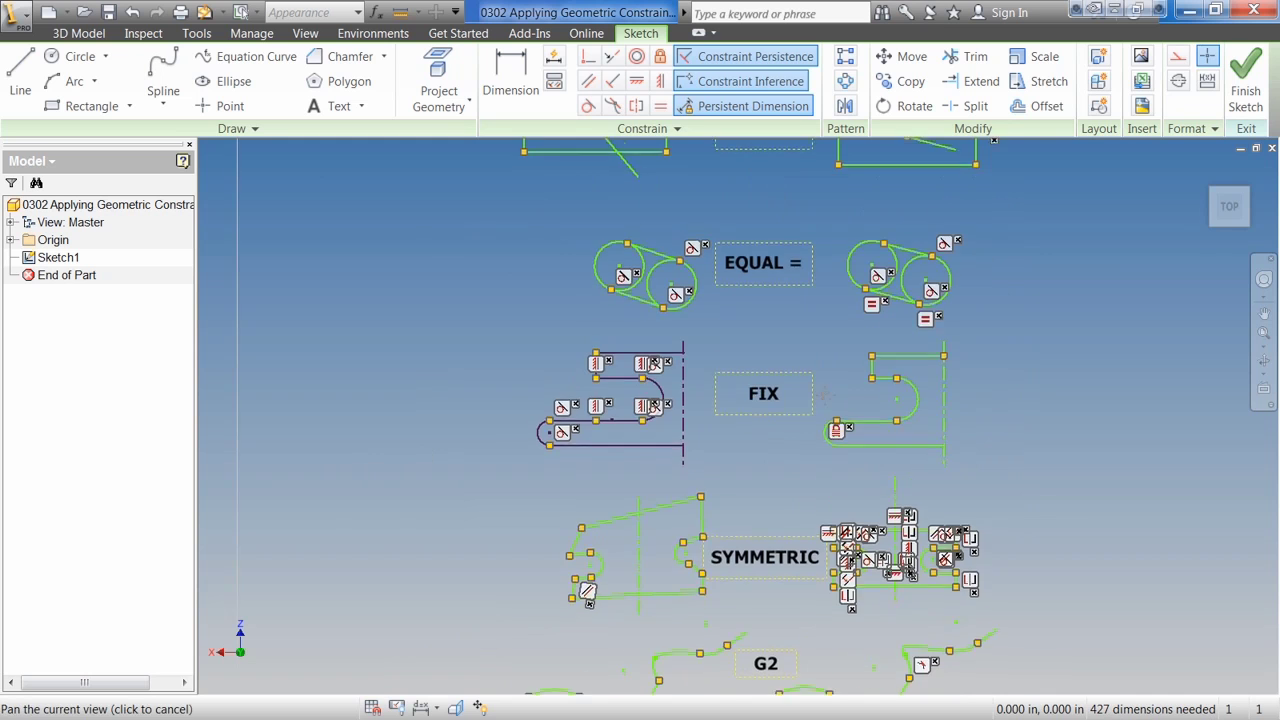
Step: Drag the left SYMMETRIC shape's vertical centerline left and apply Fix to it
{"action": "middle_click_drag", "start_coordinate": [832, 376], "coordinate": [820, 266]}
{"action": "scroll", "coordinate": [740, 400], "scroll_direction": "up", "scroll_amount": 3}
{"action": "middle_click_drag", "start_coordinate": [697, 312], "coordinate": [697, 236]}
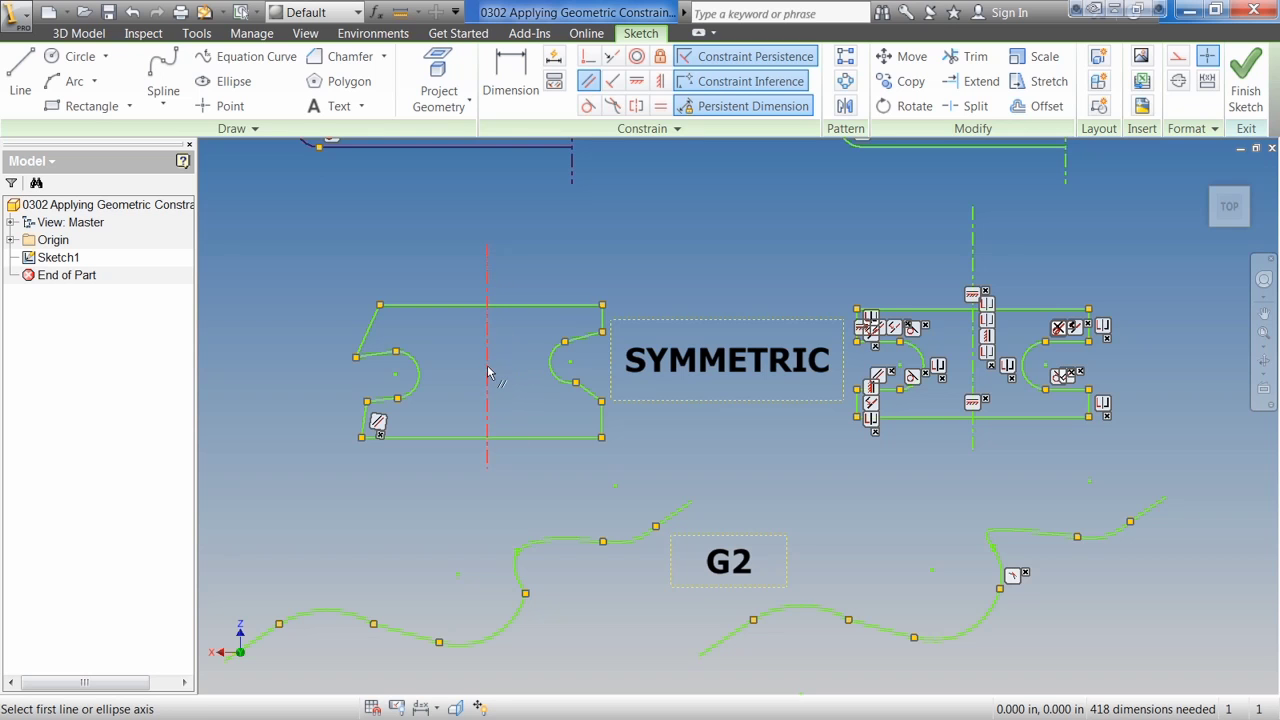
{"action": "key", "text": "Escape"}
{"action": "left_click_drag", "start_coordinate": [488, 362], "coordinate": [467, 357]}
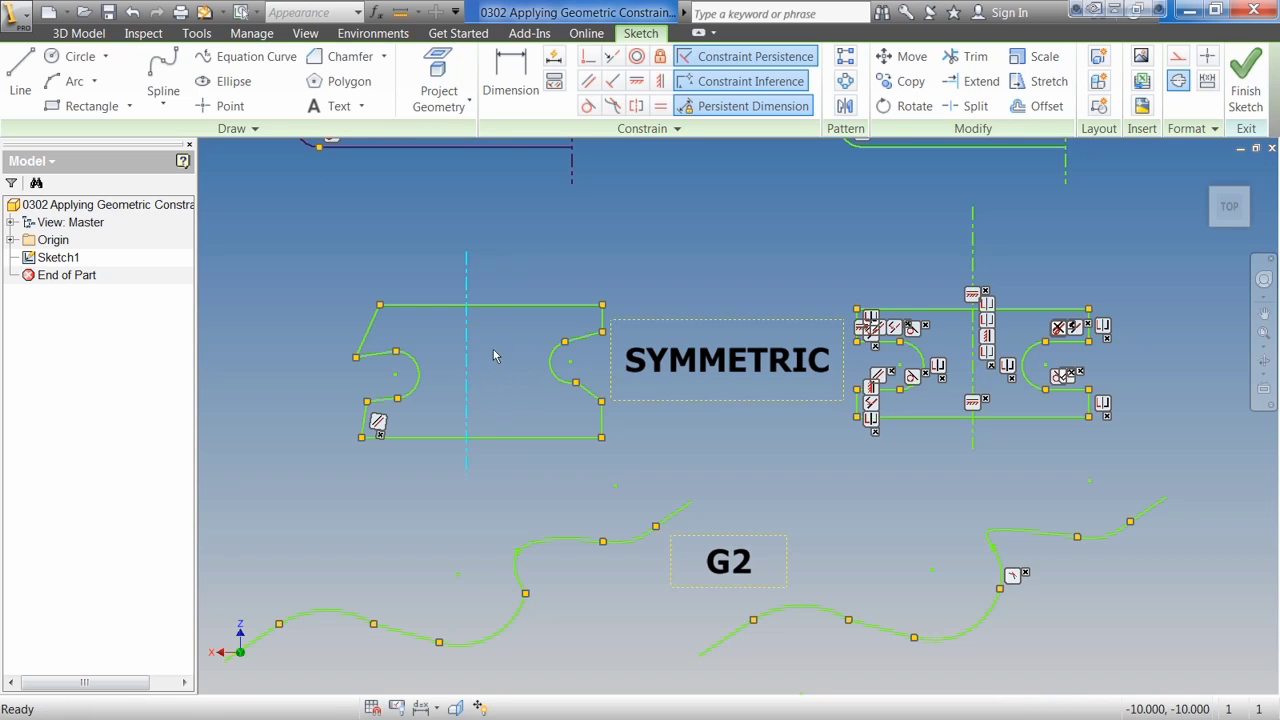
{"action": "left_click", "coordinate": [495, 356]}
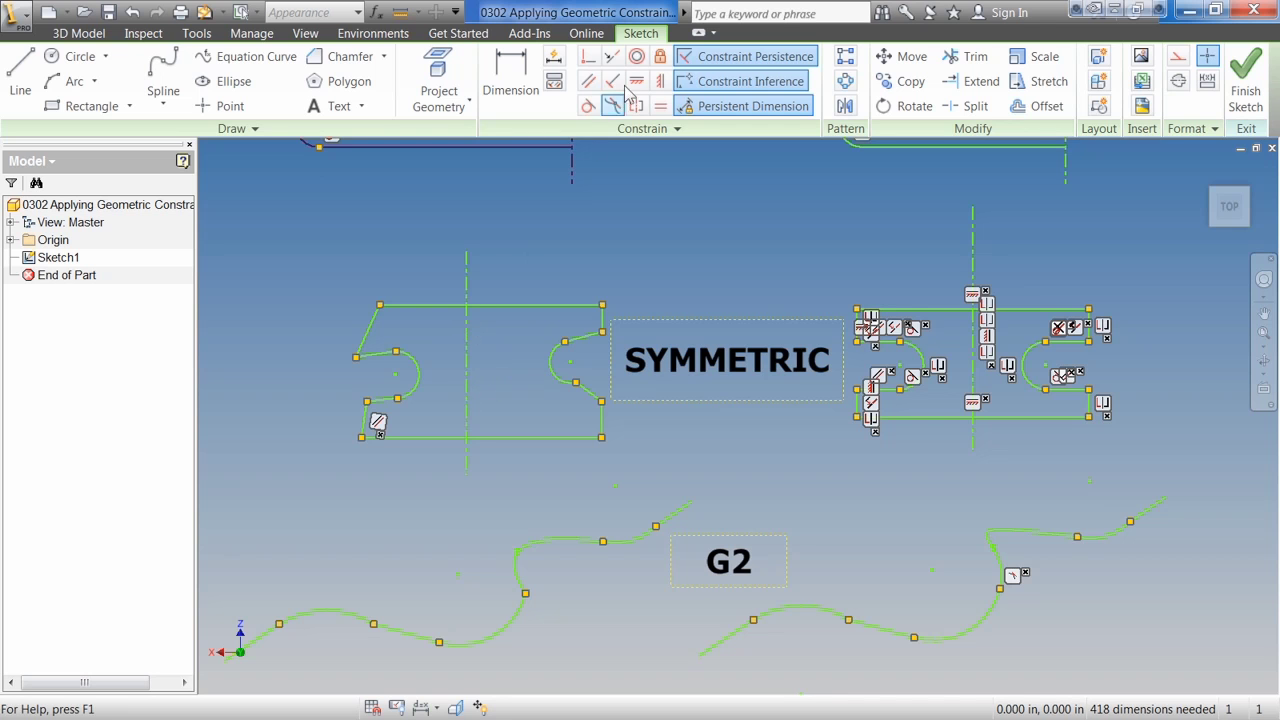
{"action": "left_click", "coordinate": [660, 56]}
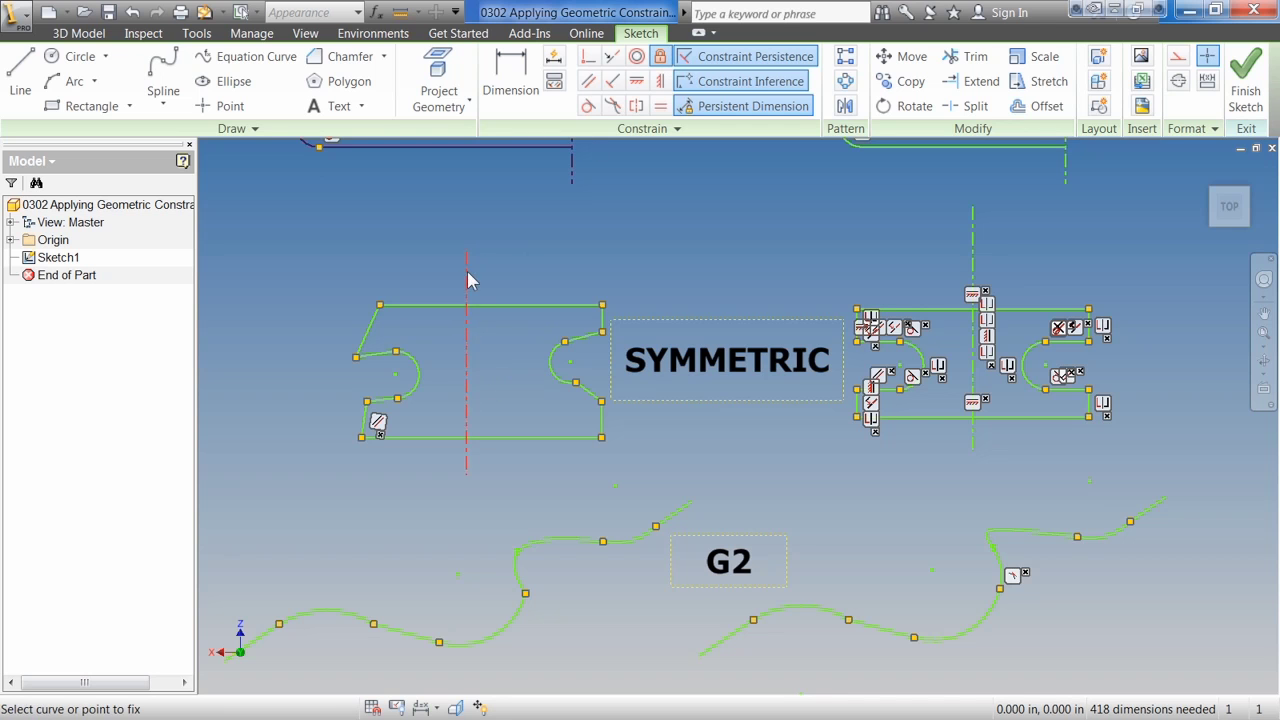
{"action": "left_click", "coordinate": [467, 280]}
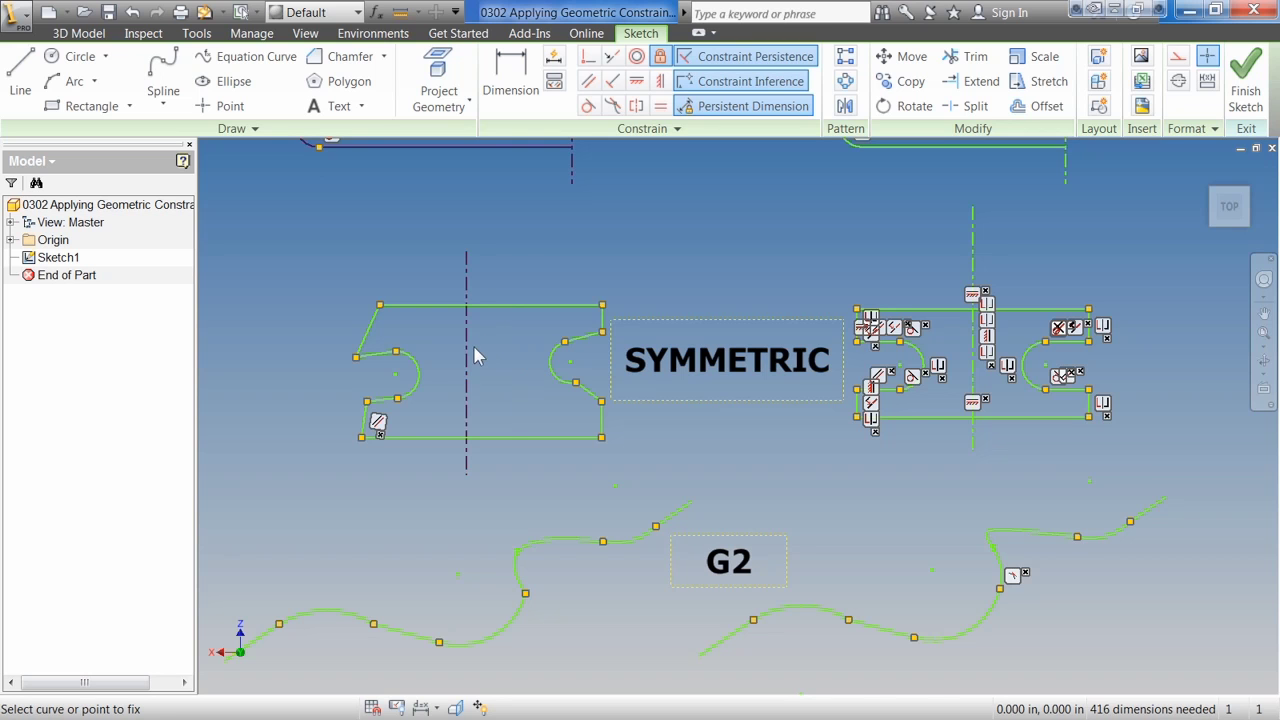
Step: Make the upper and lower slanted lines symmetric with their right-side counterparts about the centerline
{"action": "left_click", "coordinate": [637, 108]}
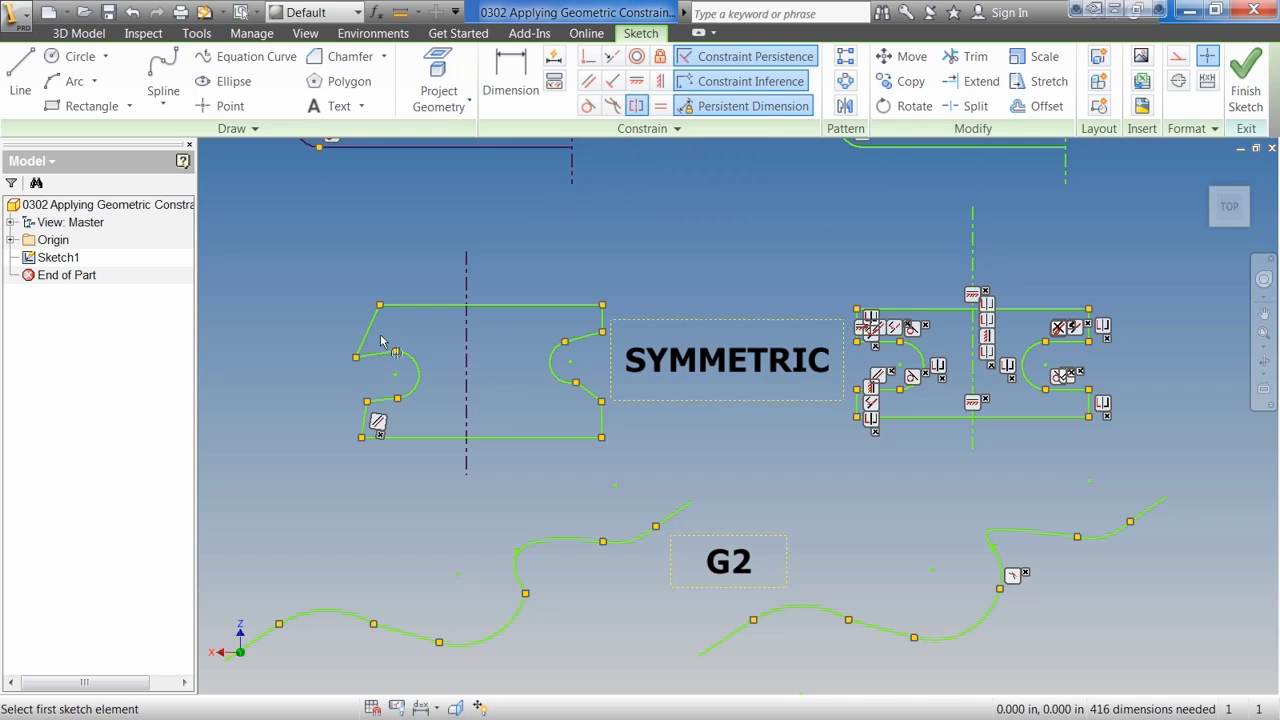
{"action": "left_click", "coordinate": [373, 328]}
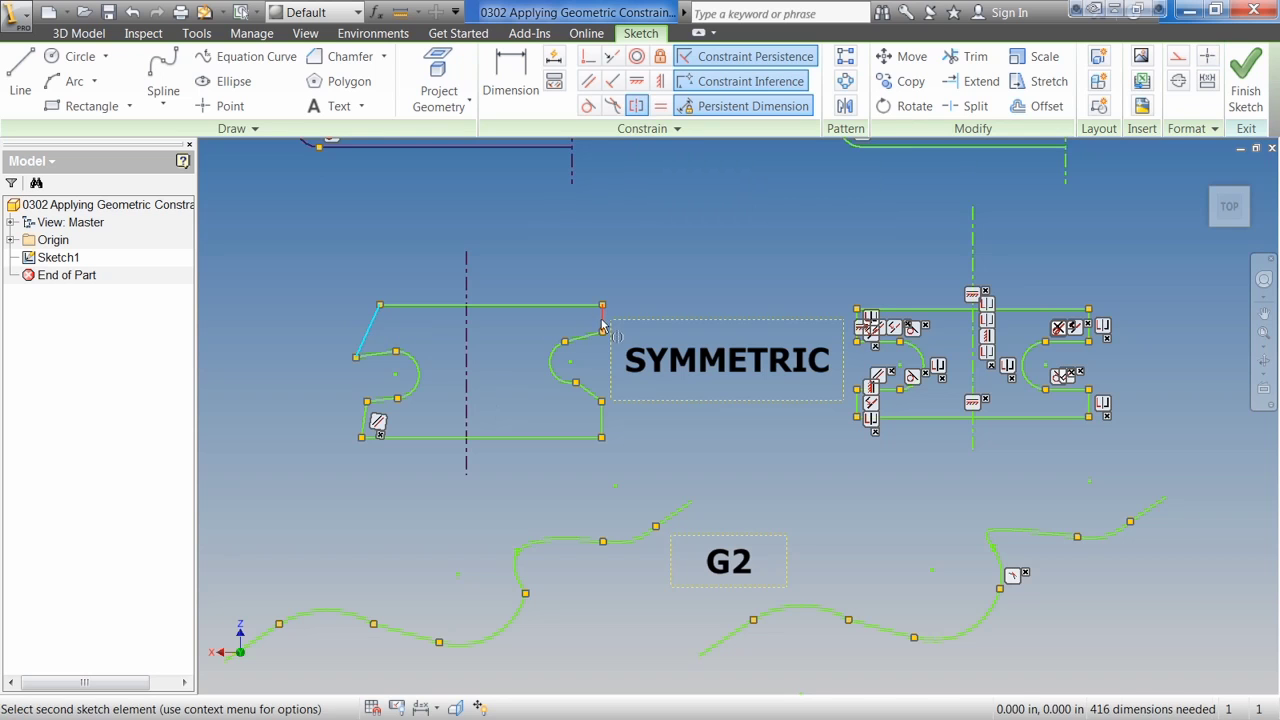
{"action": "left_click", "coordinate": [600, 321]}
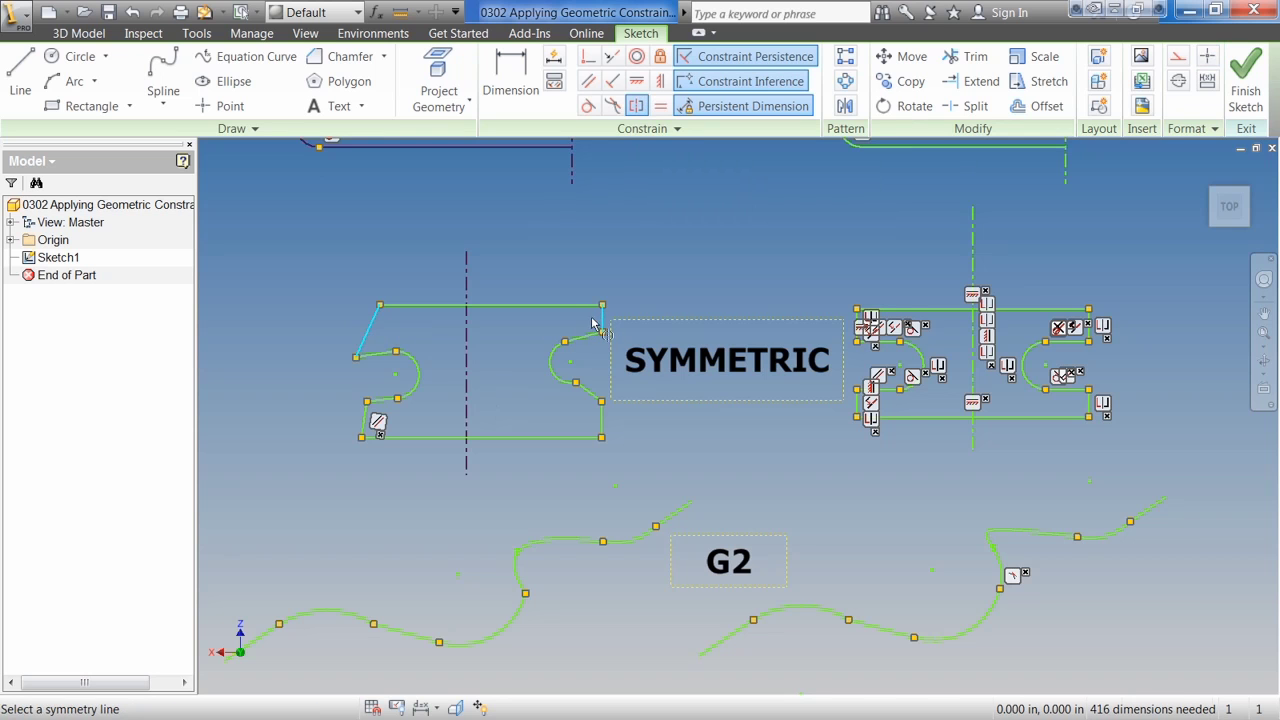
{"action": "left_click", "coordinate": [465, 338]}
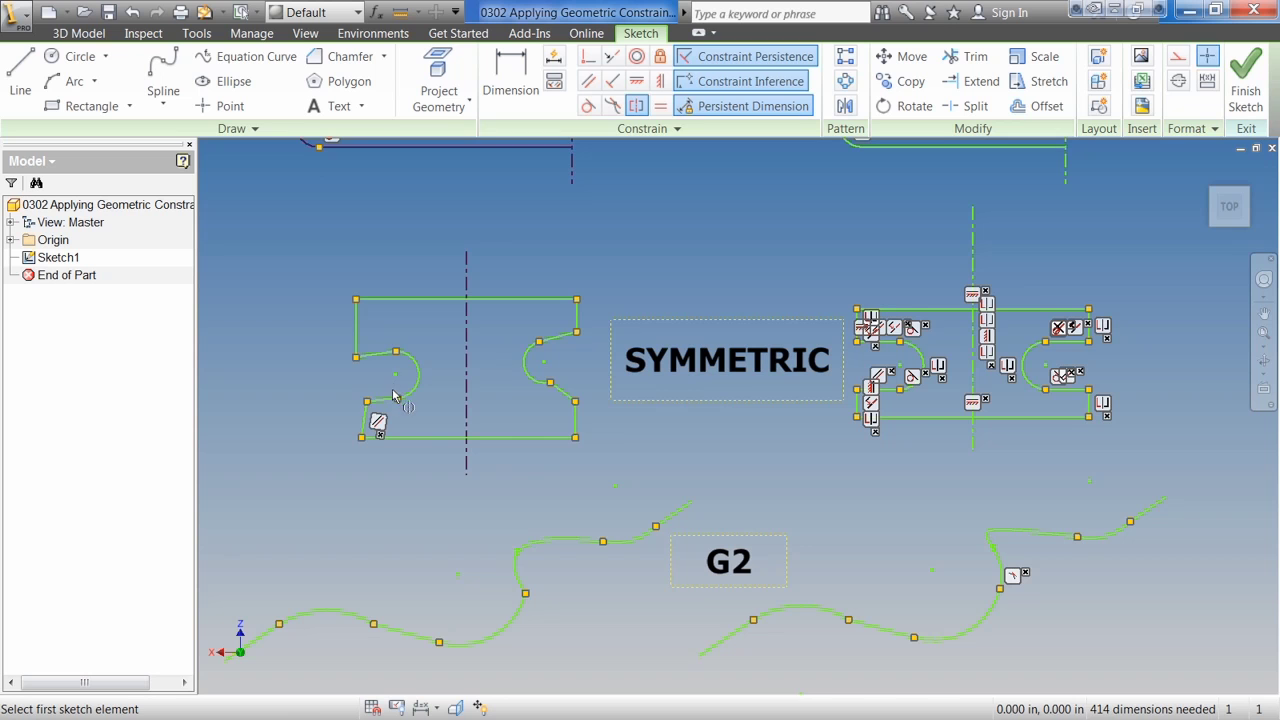
{"action": "left_click", "coordinate": [375, 418]}
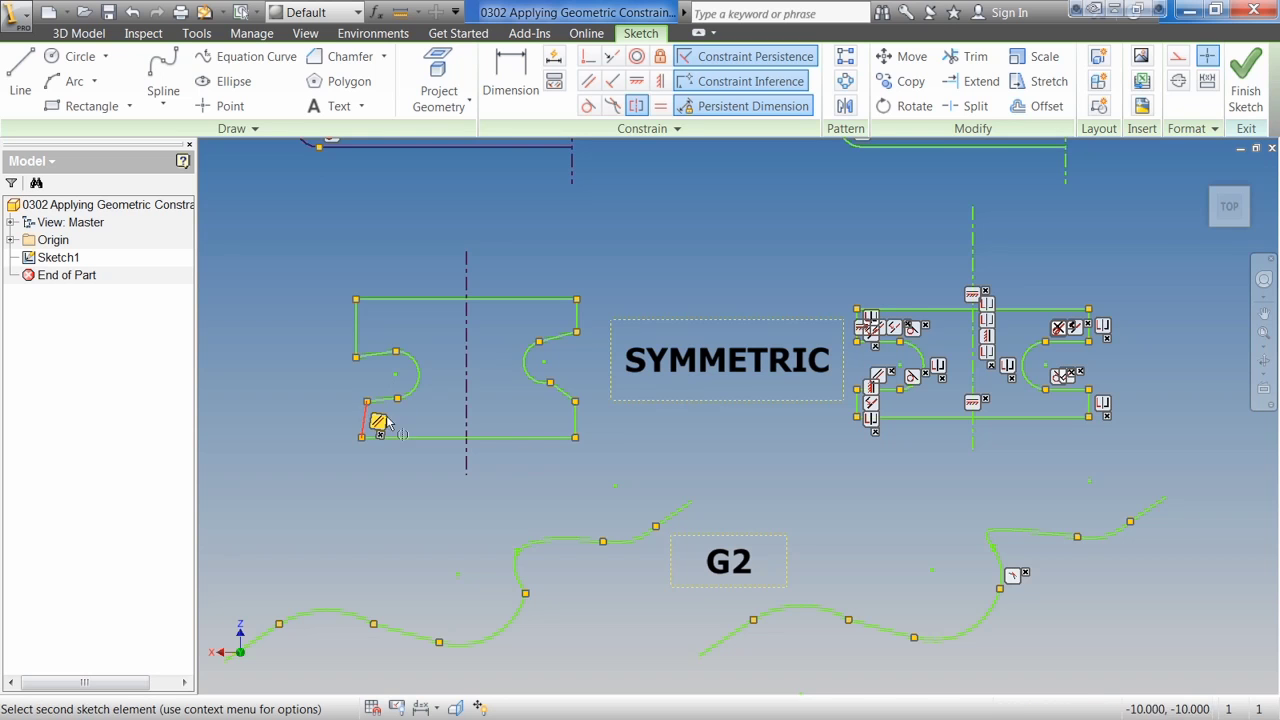
{"action": "left_click", "coordinate": [573, 422]}
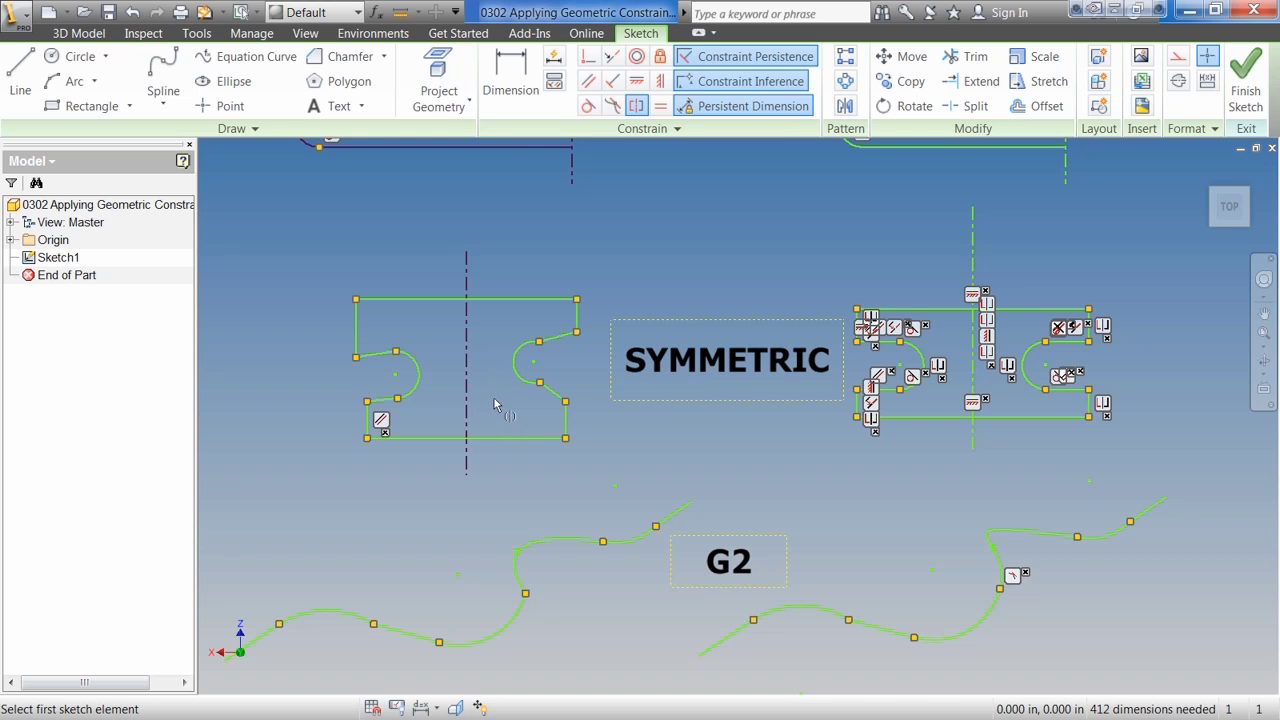
Step: Mirror the left and right arcs and the lower short lines symmetrically
{"action": "right_click", "coordinate": [489, 385]}
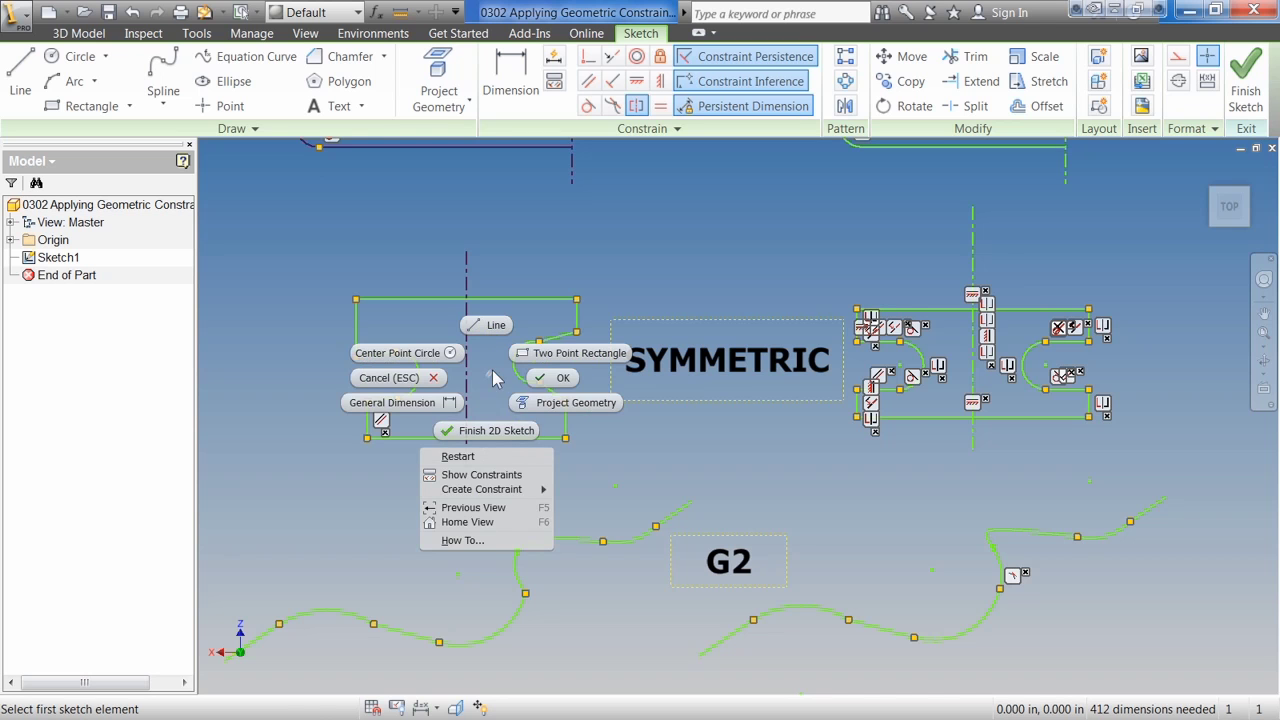
{"action": "left_click", "coordinate": [493, 377]}
{"action": "left_click", "coordinate": [419, 374]}
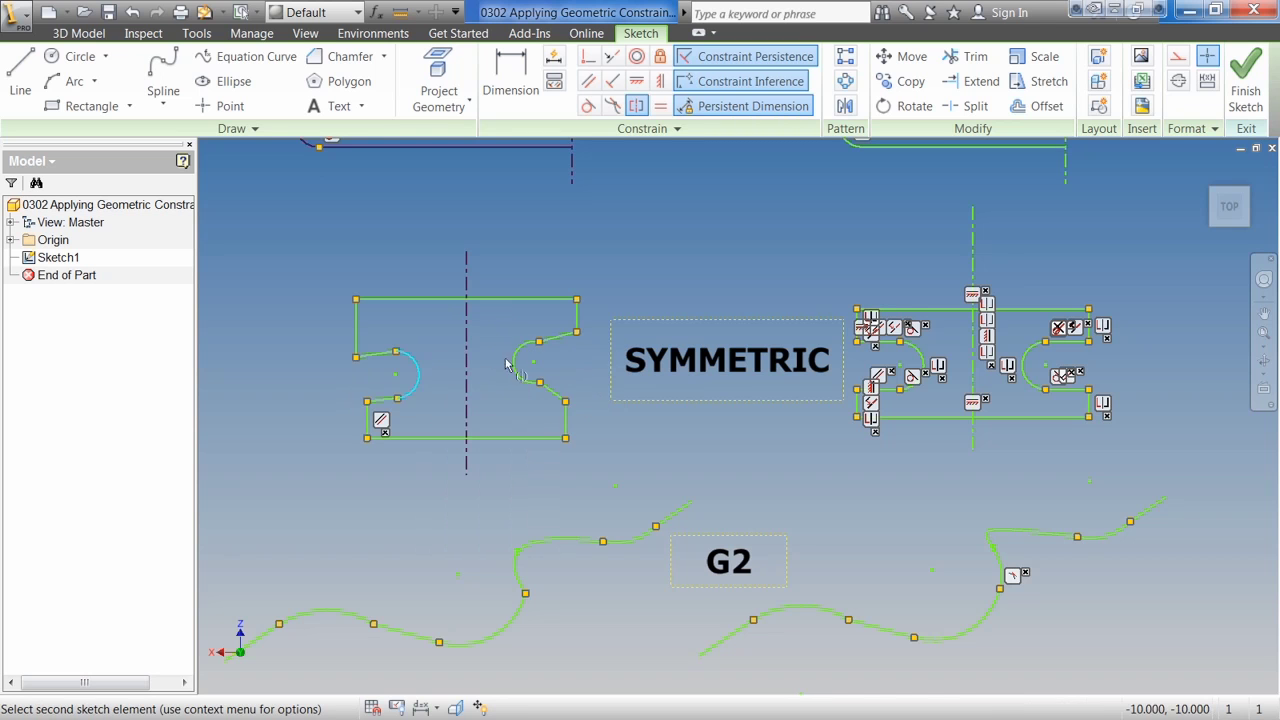
{"action": "left_click", "coordinate": [513, 357]}
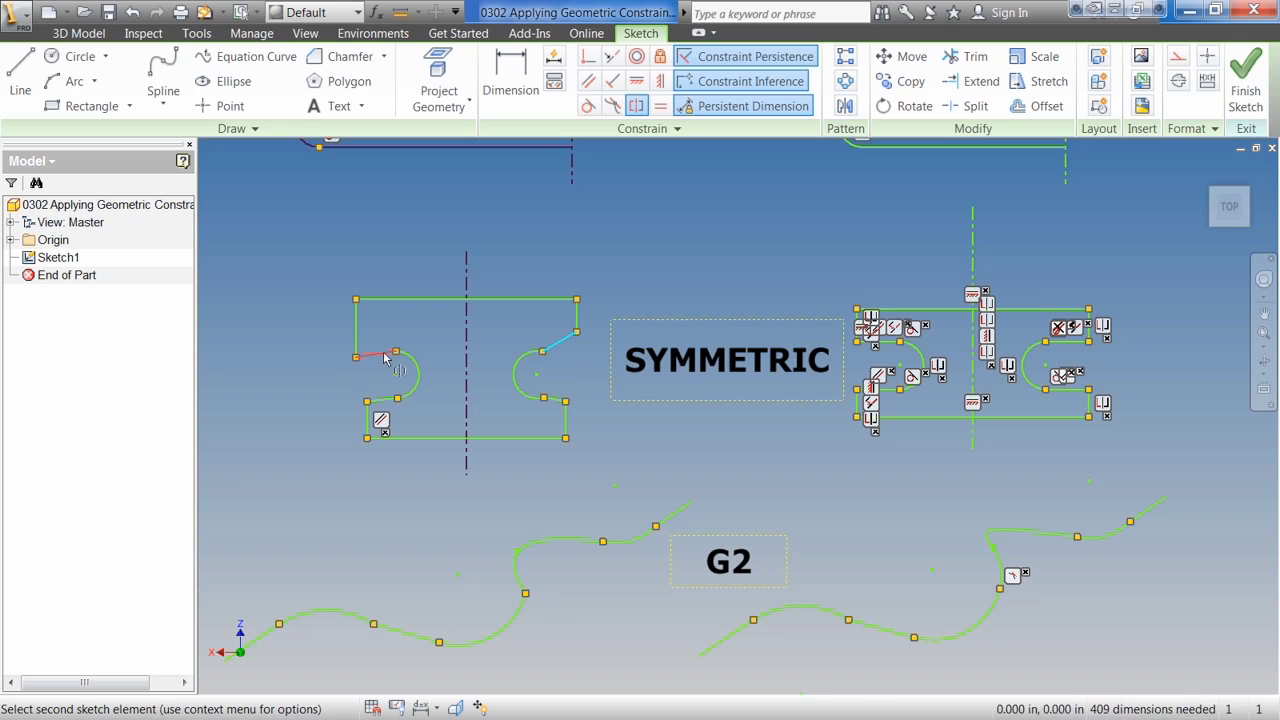
{"action": "left_click", "coordinate": [388, 403]}
{"action": "left_click", "coordinate": [558, 401]}
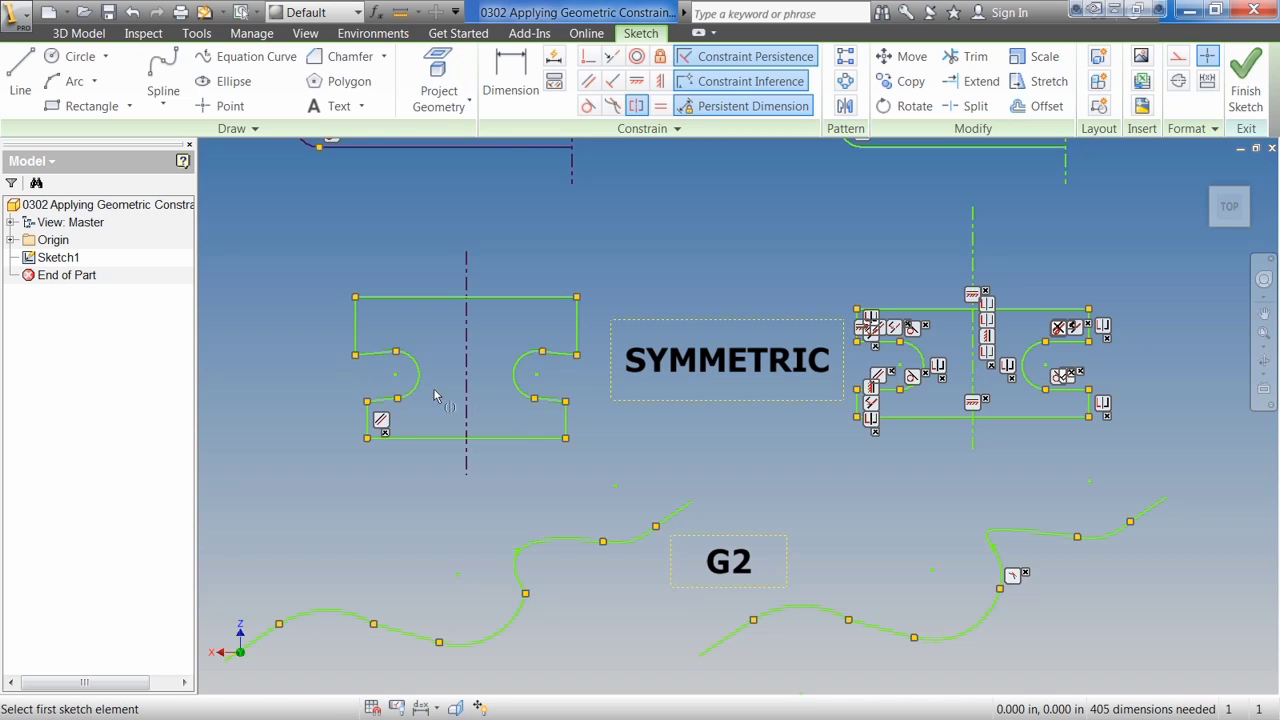
Step: Make the upper and lower right vertical edges collinear
{"action": "left_click", "coordinate": [614, 58]}
{"action": "left_click", "coordinate": [577, 330]}
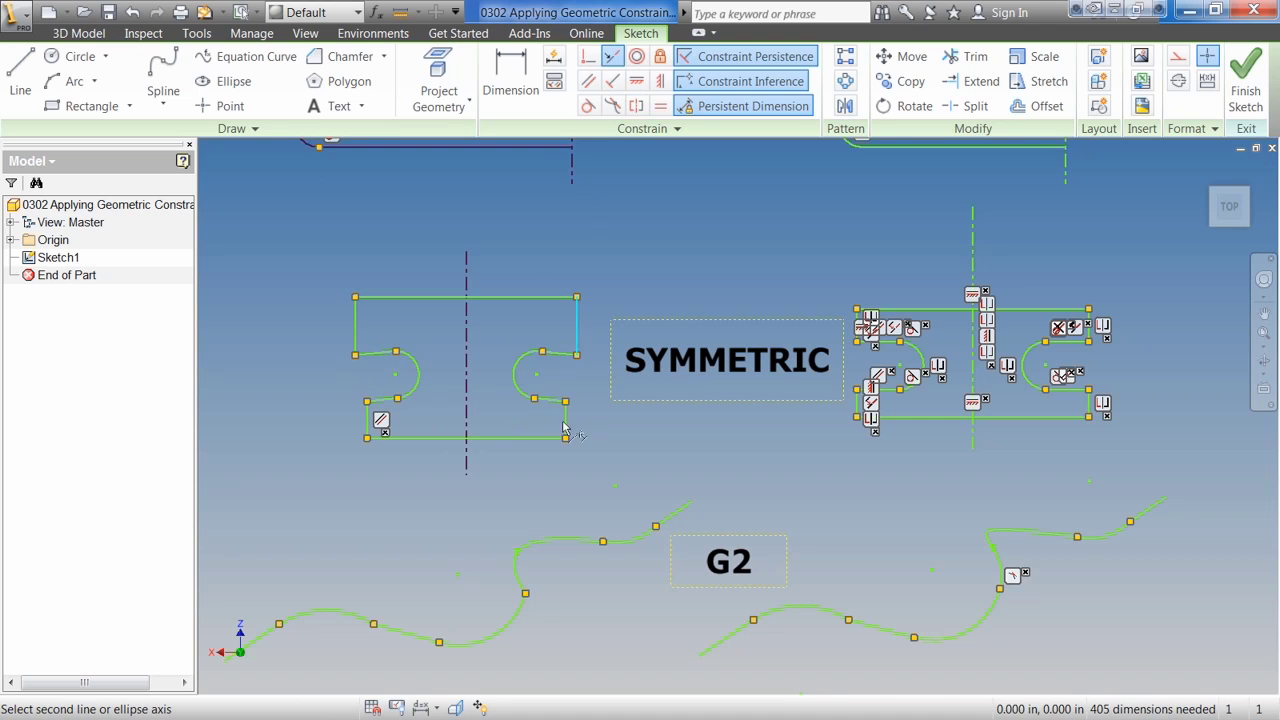
{"action": "left_click", "coordinate": [566, 422]}
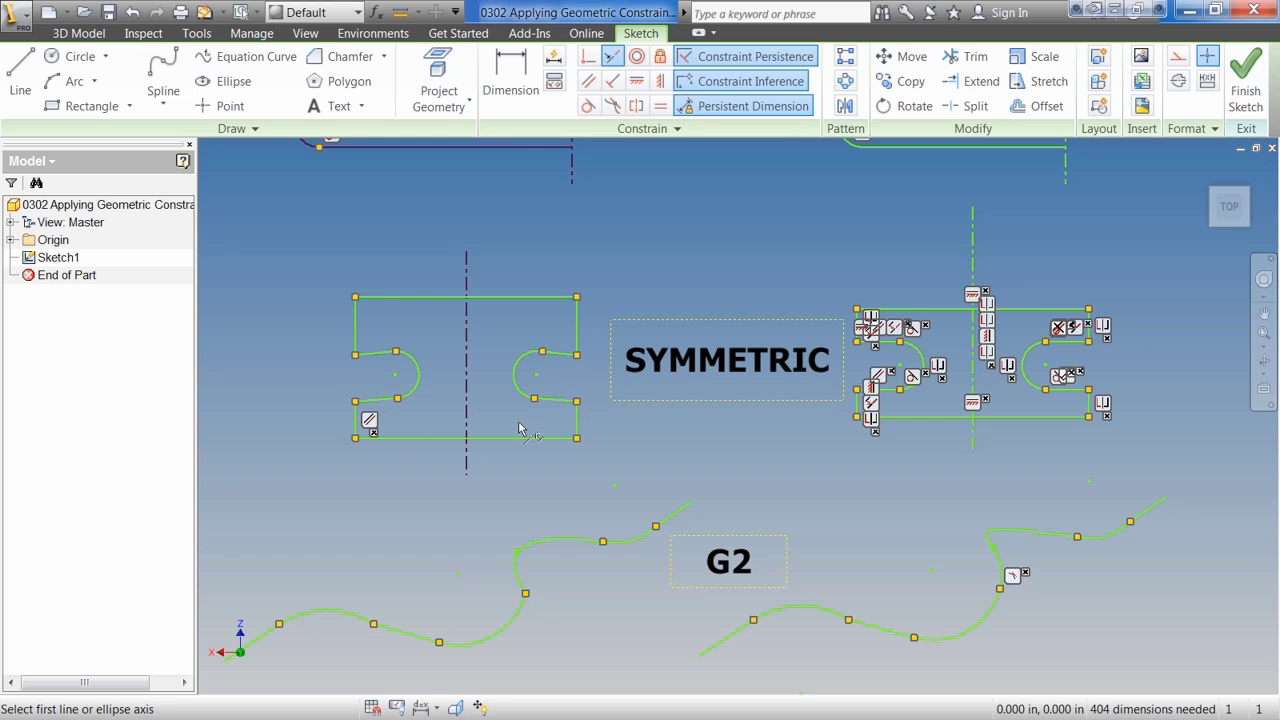
Step: Make both short notch lines parallel to the bottom edge
{"action": "left_click", "coordinate": [588, 81]}
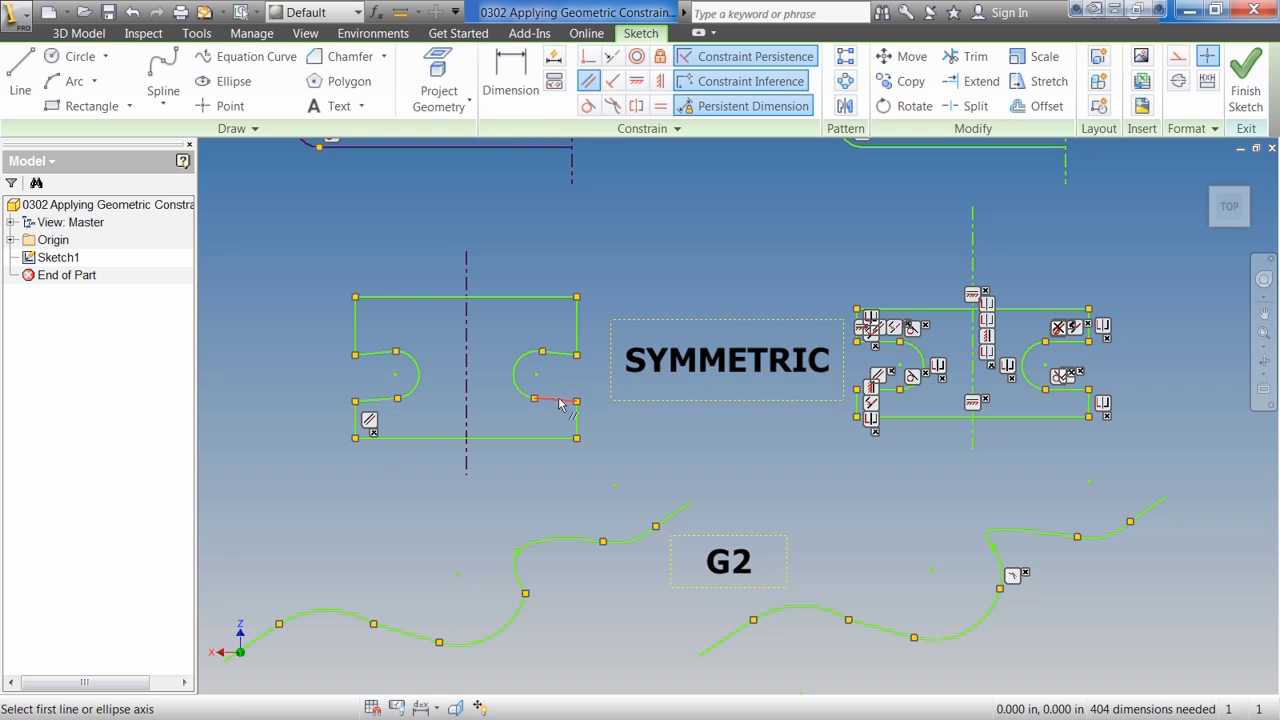
{"action": "left_click", "coordinate": [556, 400]}
{"action": "left_click", "coordinate": [562, 438]}
{"action": "left_click", "coordinate": [556, 399]}
{"action": "left_click", "coordinate": [558, 356]}
Step: Make the right arc tangent to the upper and lower notch lines
{"action": "left_click", "coordinate": [588, 106]}
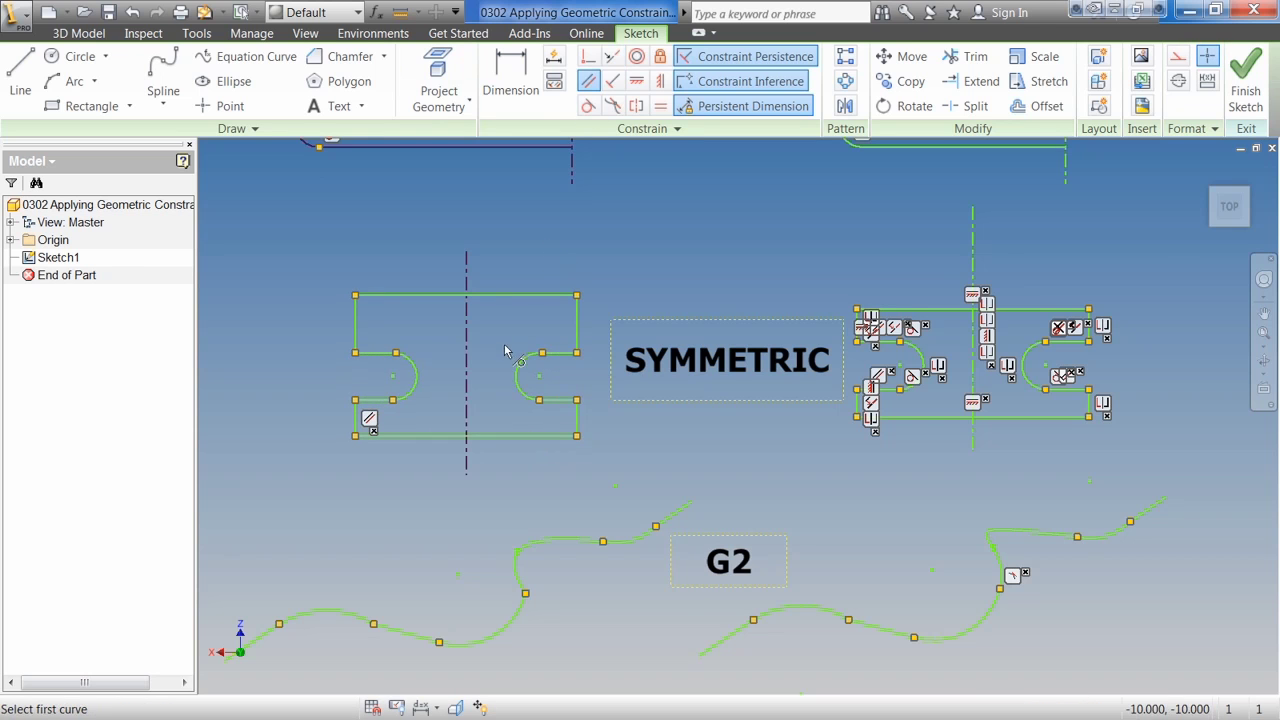
{"action": "left_click", "coordinate": [568, 355]}
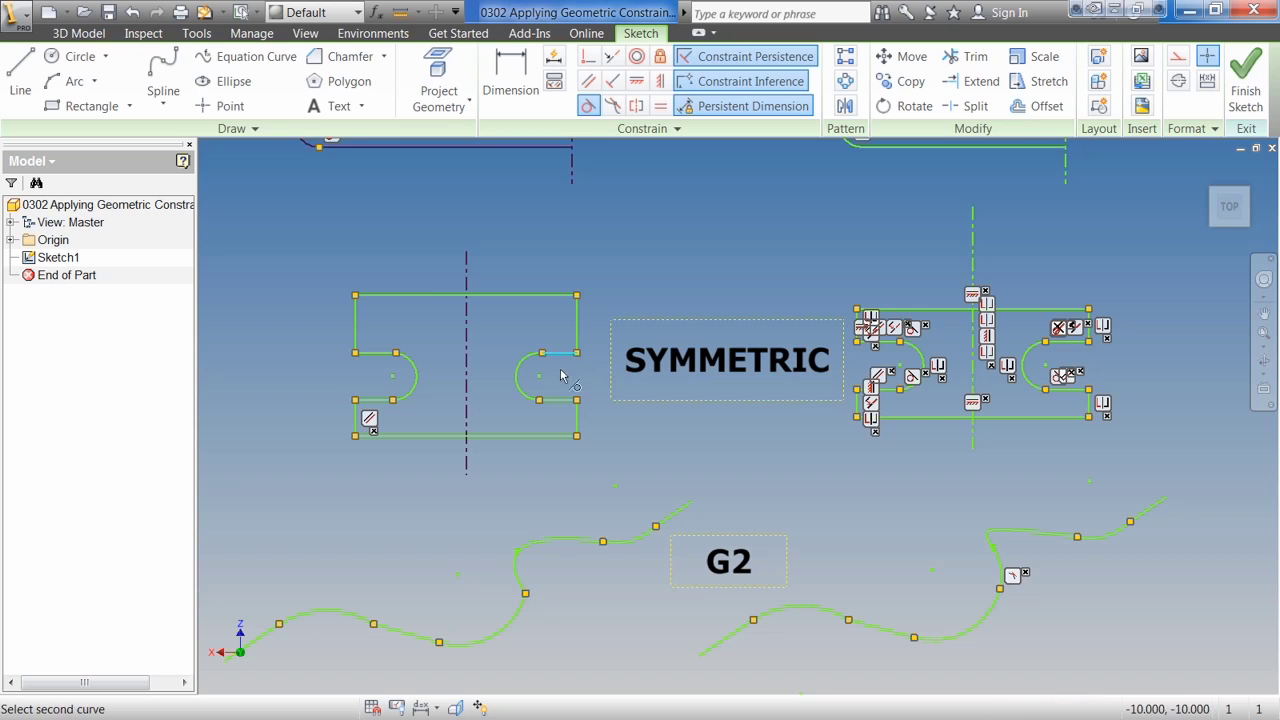
{"action": "left_click", "coordinate": [524, 396]}
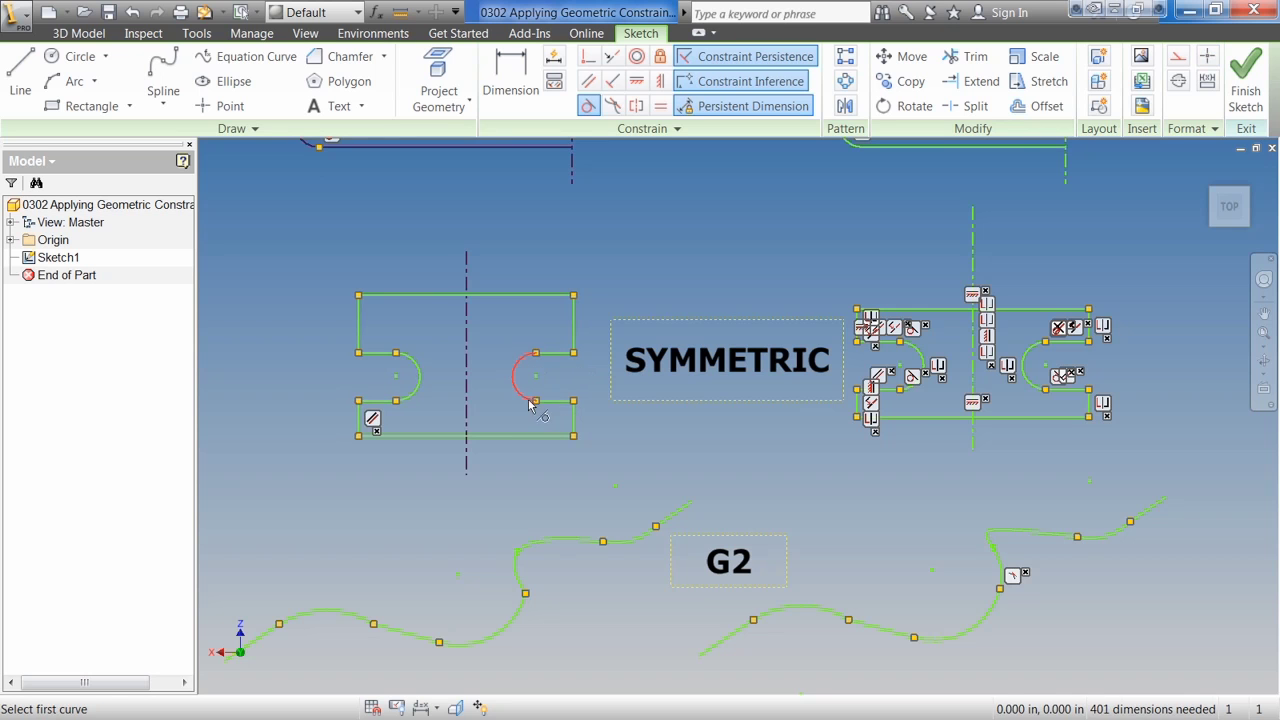
{"action": "left_click", "coordinate": [526, 400]}
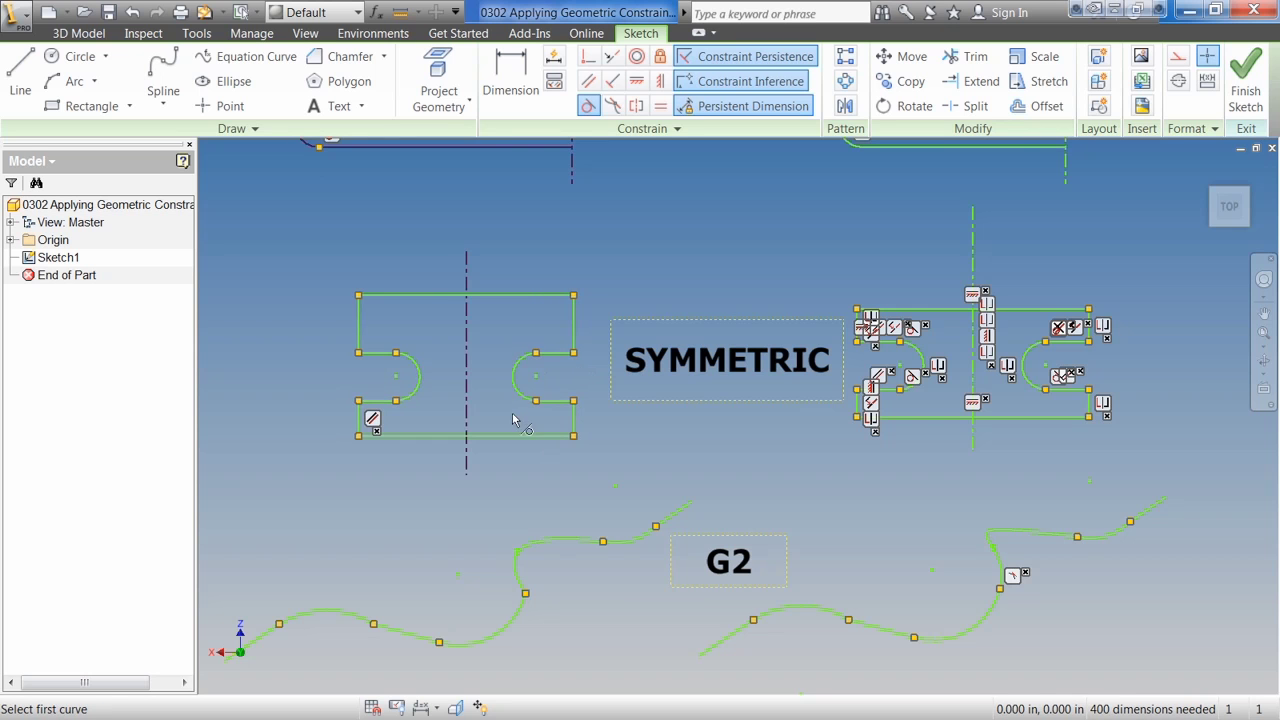
Step: Show all constraints on the symmetric profile and pan down to the G2 spline exercise
{"action": "key", "text": "Escape"}
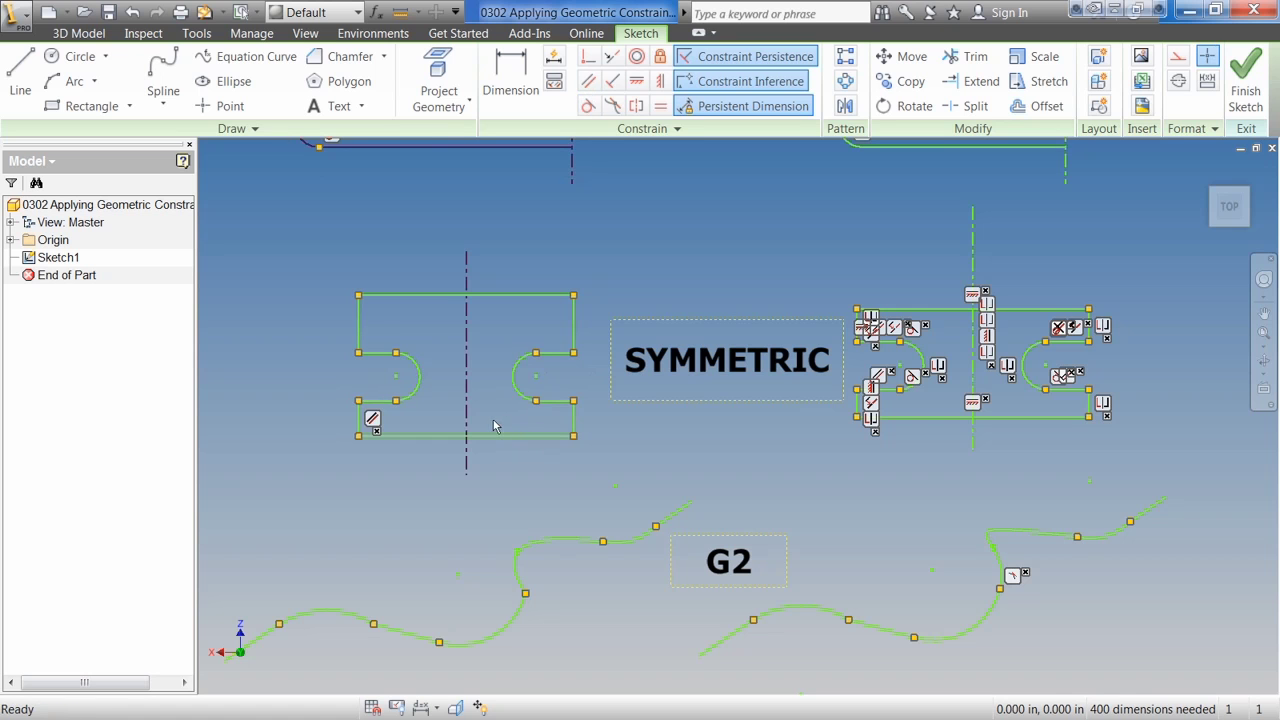
{"action": "key", "text": "F8"}
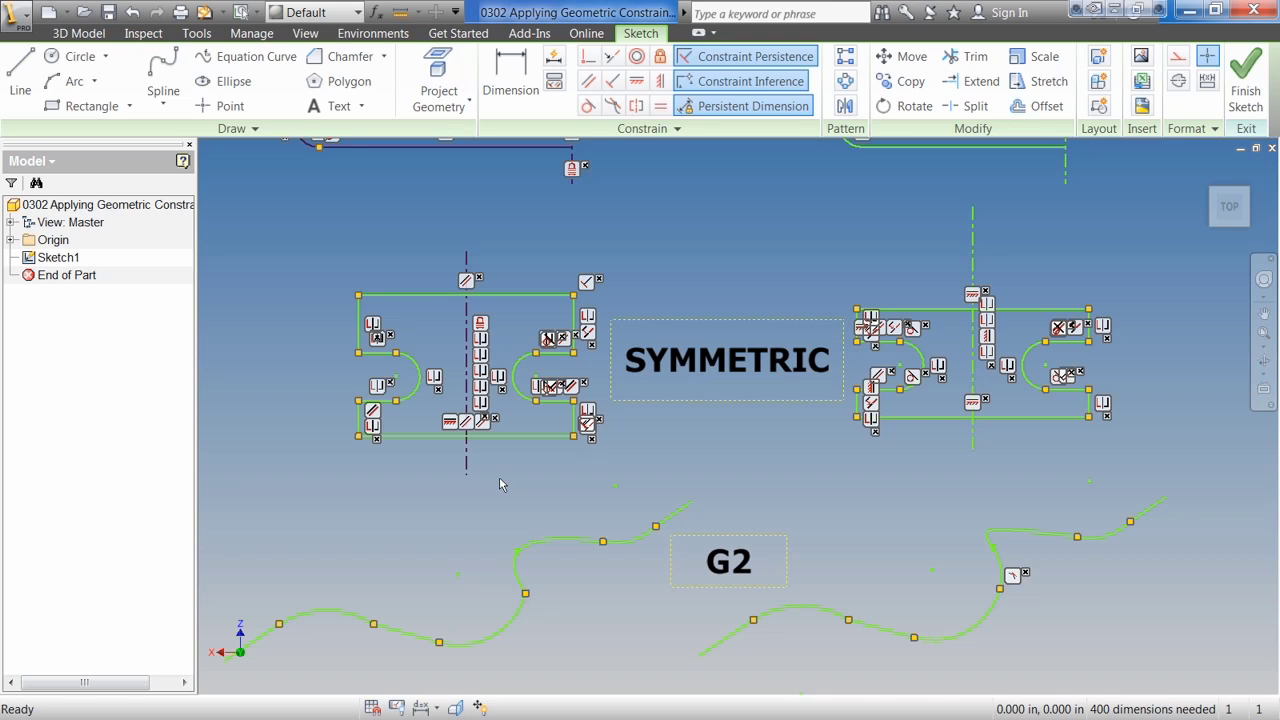
{"action": "middle_click_drag", "start_coordinate": [562, 560], "coordinate": [573, 298]}
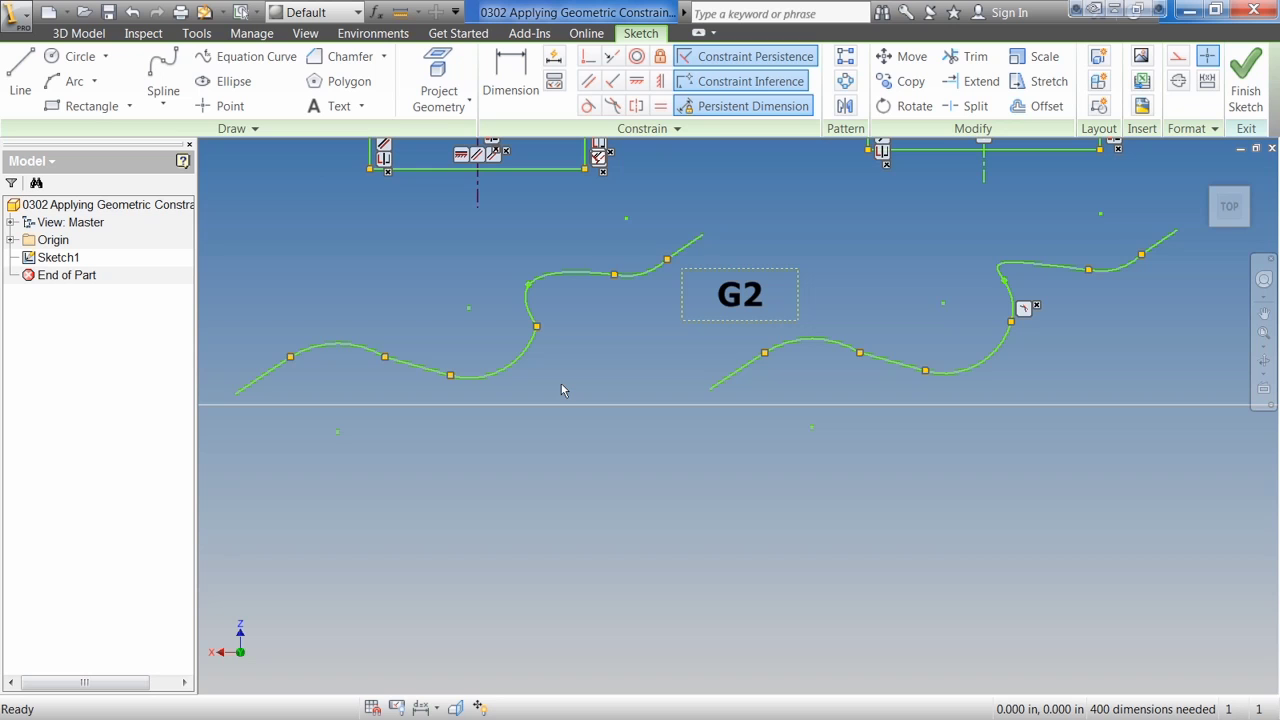
Step: Apply a Smooth (G2) constraint between the upper and lower left-hand splines
{"action": "left_click", "coordinate": [612, 105]}
{"action": "left_click", "coordinate": [531, 308]}
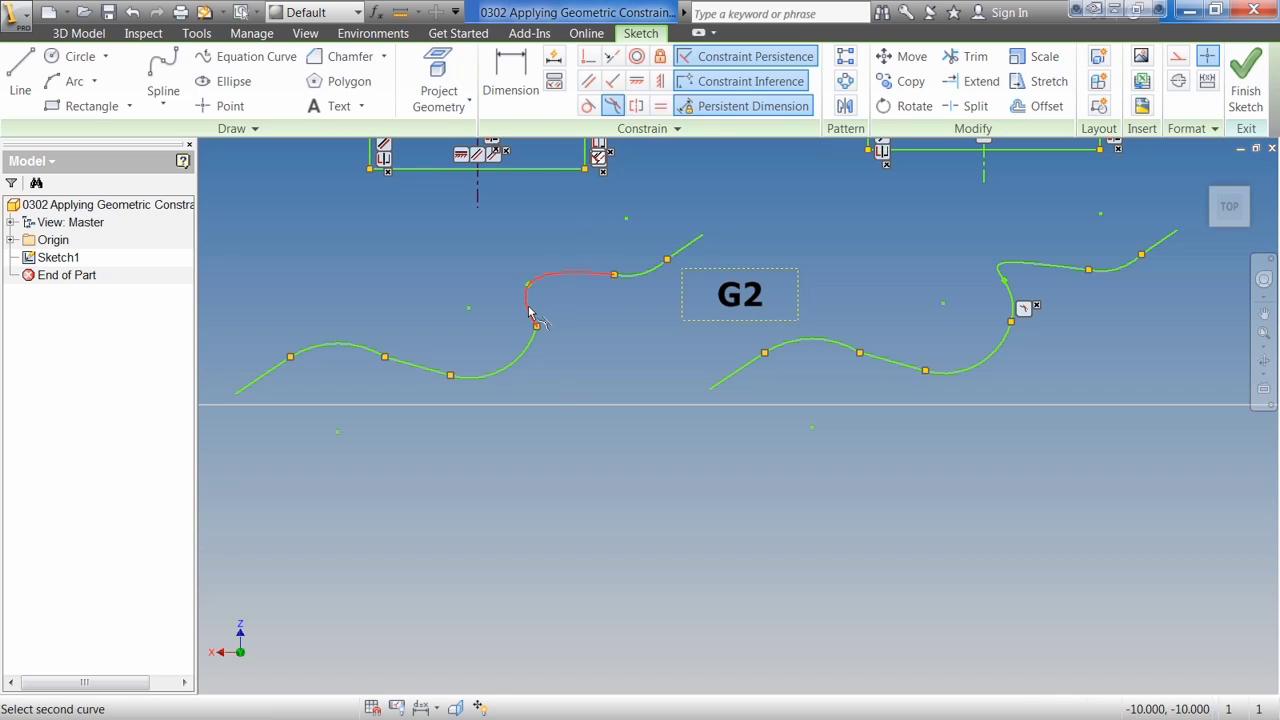
{"action": "left_click", "coordinate": [531, 352]}
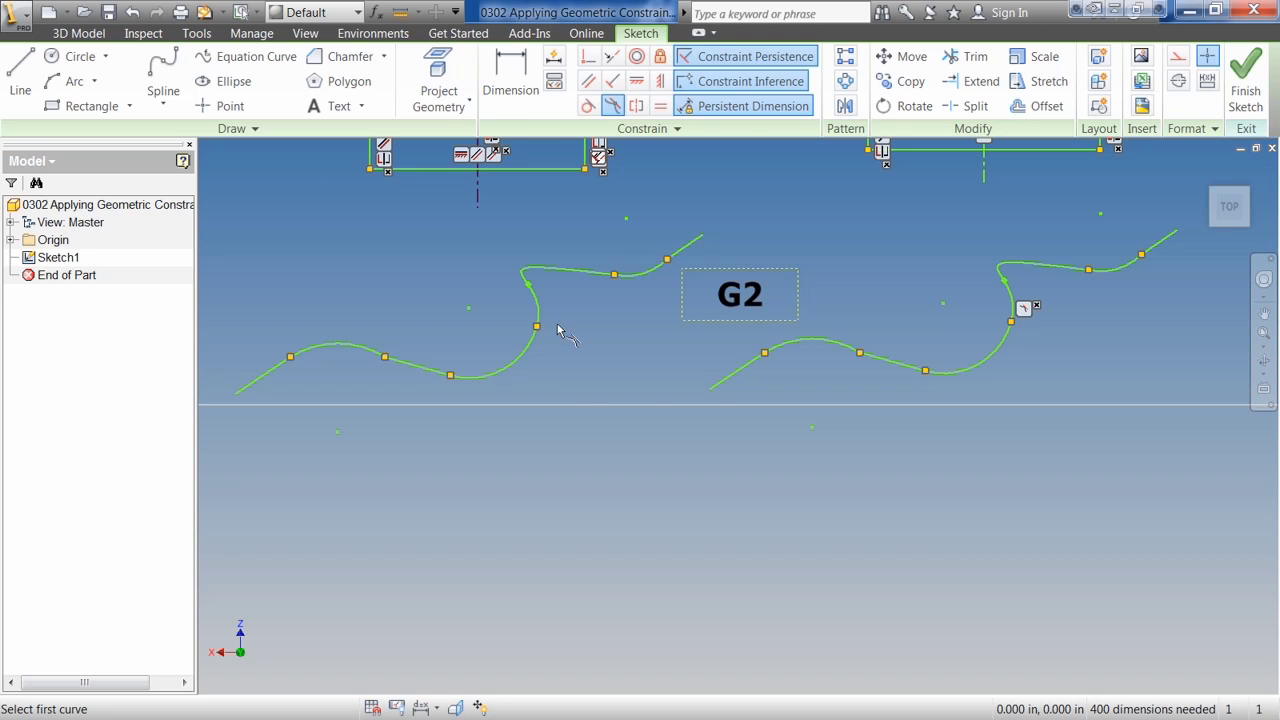
{"action": "scroll", "coordinate": [560, 330], "scroll_direction": "up", "scroll_amount": 3}
{"action": "scroll", "coordinate": [578, 403], "scroll_direction": "up", "scroll_amount": 3}
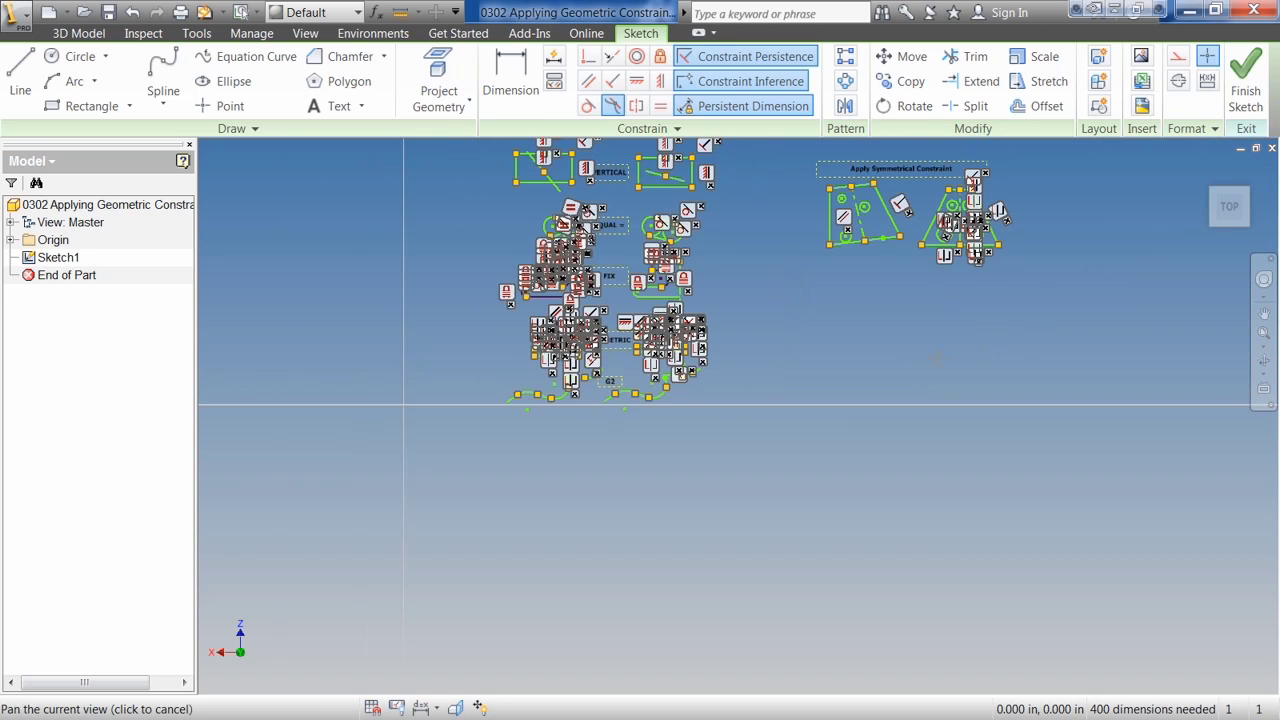
{"action": "middle_click_drag", "start_coordinate": [578, 403], "coordinate": [830, 467]}
{"action": "scroll", "coordinate": [830, 467], "scroll_direction": "down", "scroll_amount": 2}
{"action": "scroll", "coordinate": [700, 400], "scroll_direction": "down", "scroll_amount": 2}
{"action": "scroll", "coordinate": [654, 254], "scroll_direction": "down", "scroll_amount": 2}
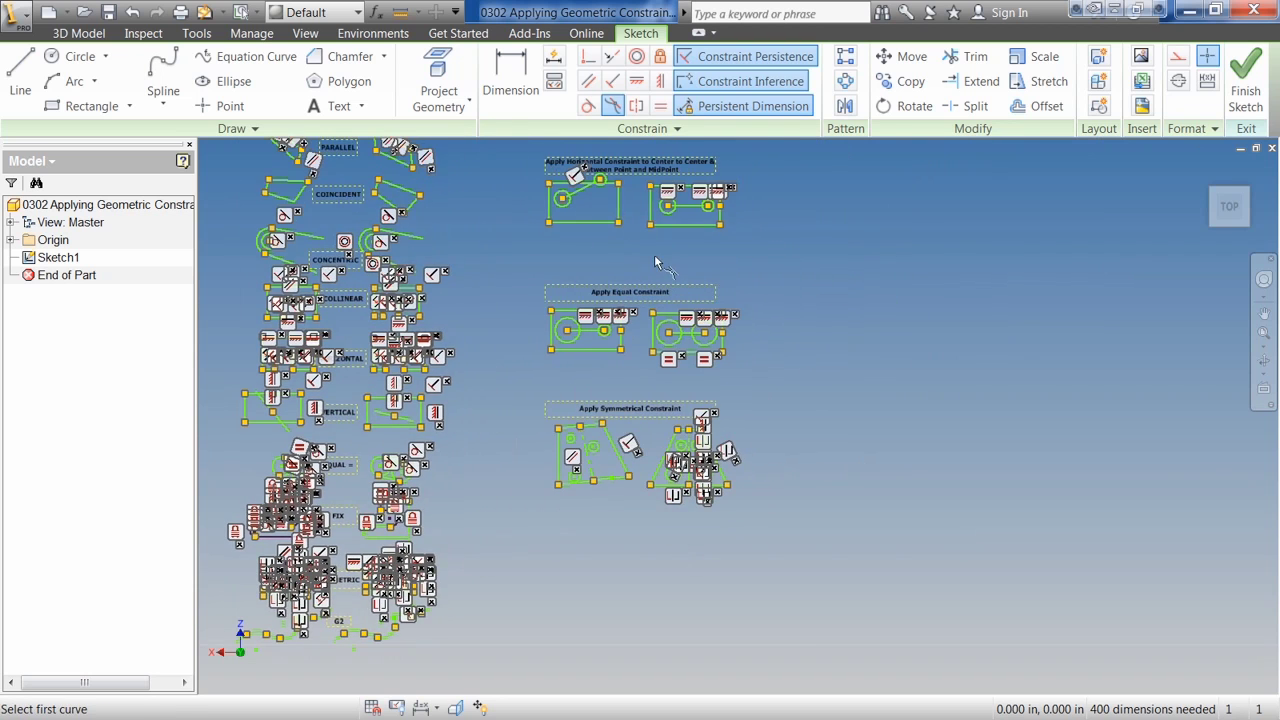
{"action": "mouse_move", "coordinate": [654, 254]}
{"action": "middle_mouse_down"}
{"action": "mouse_move", "coordinate": [629, 296]}
{"action": "mouse_move", "coordinate": [624, 424]}
{"action": "mouse_move", "coordinate": [649, 503]}
{"action": "middle_mouse_up"}
{"action": "scroll", "coordinate": [594, 400], "scroll_direction": "down", "scroll_amount": 3}
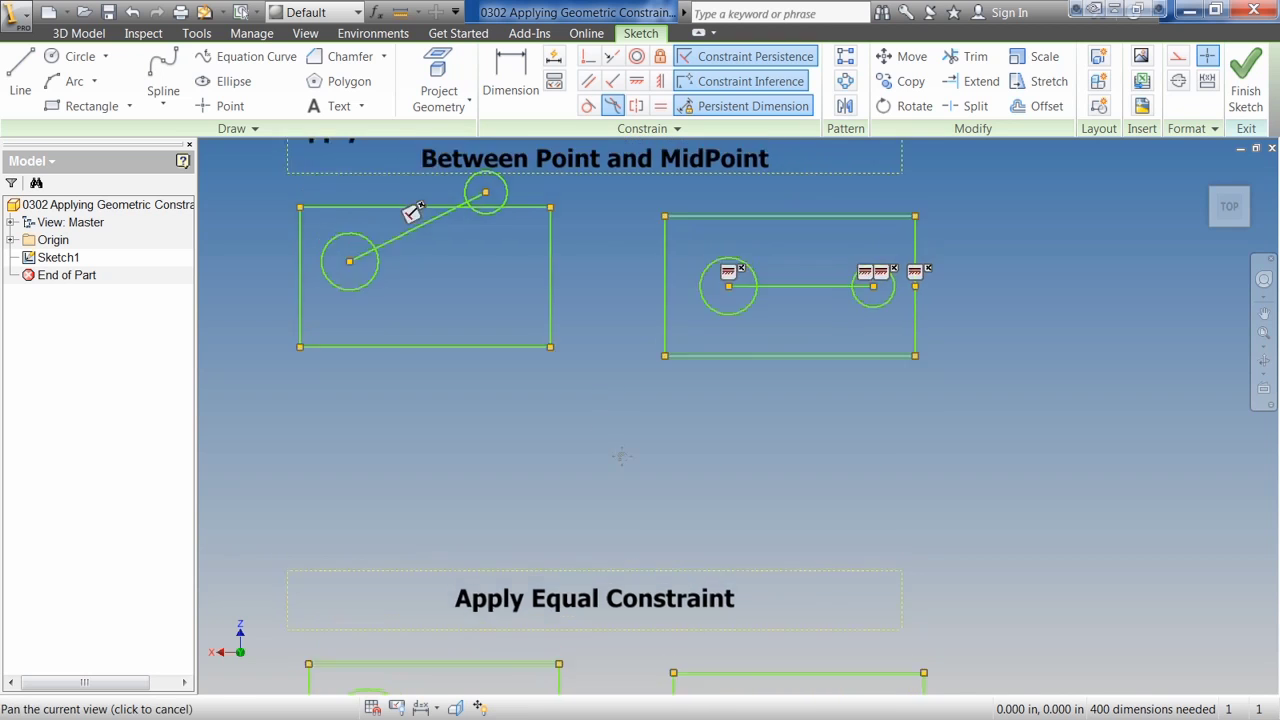
{"action": "middle_click_drag", "start_coordinate": [660, 215], "coordinate": [680, 441]}
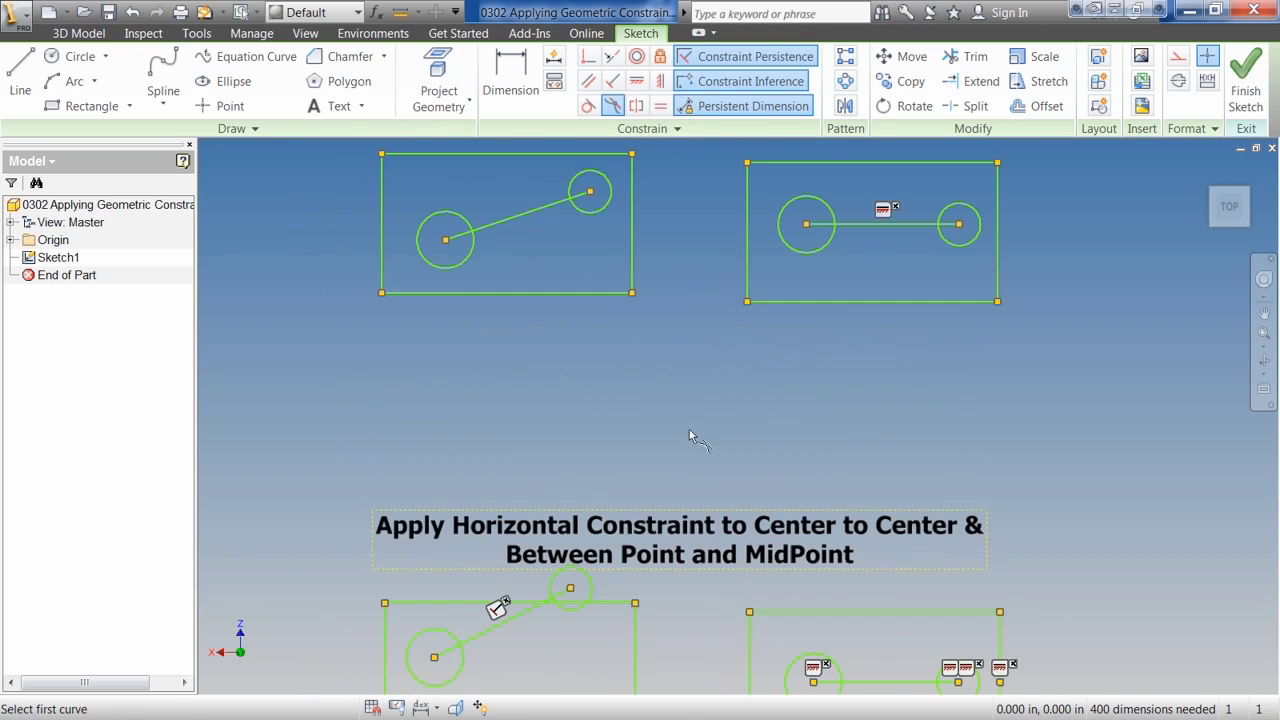
{"action": "middle_click_drag", "start_coordinate": [650, 300], "coordinate": [660, 411]}
{"action": "middle_click_drag", "start_coordinate": [615, 322], "coordinate": [622, 395]}
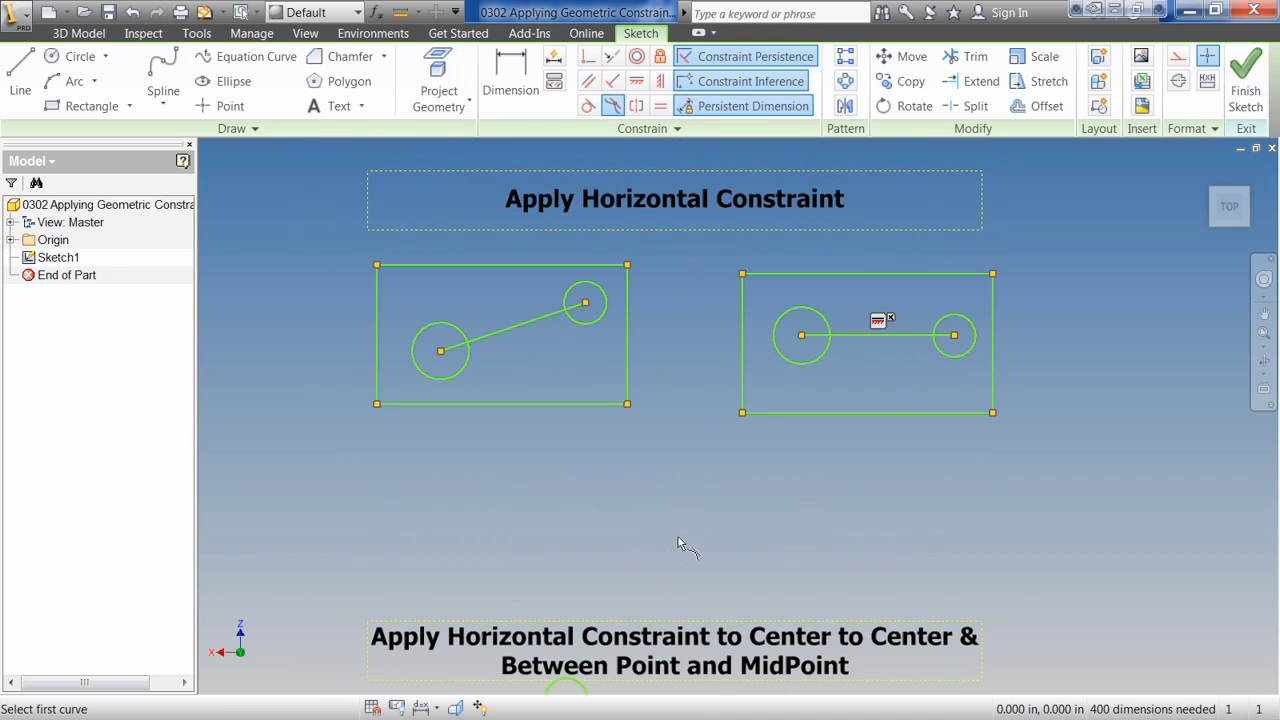
{"action": "middle_click_drag", "start_coordinate": [680, 545], "coordinate": [673, 257]}
{"action": "middle_click_drag", "start_coordinate": [706, 421], "coordinate": [710, 313]}
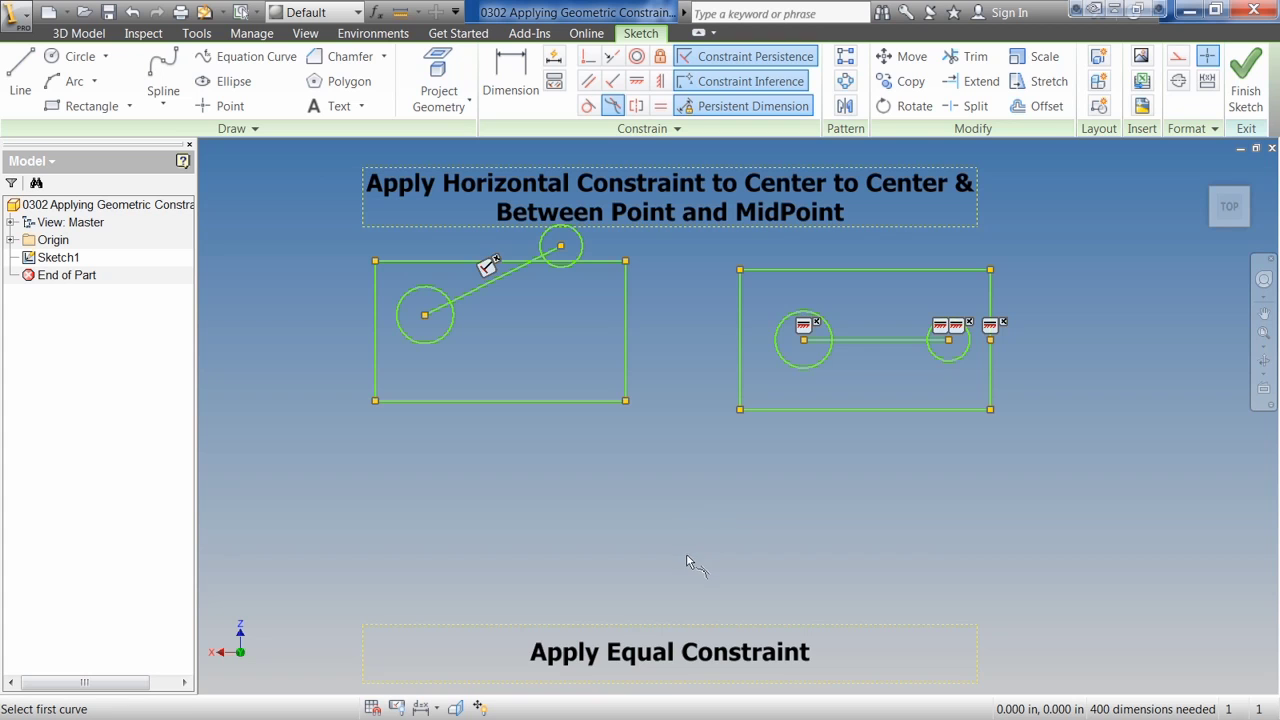
{"action": "middle_click_drag", "start_coordinate": [686, 553], "coordinate": [694, 200]}
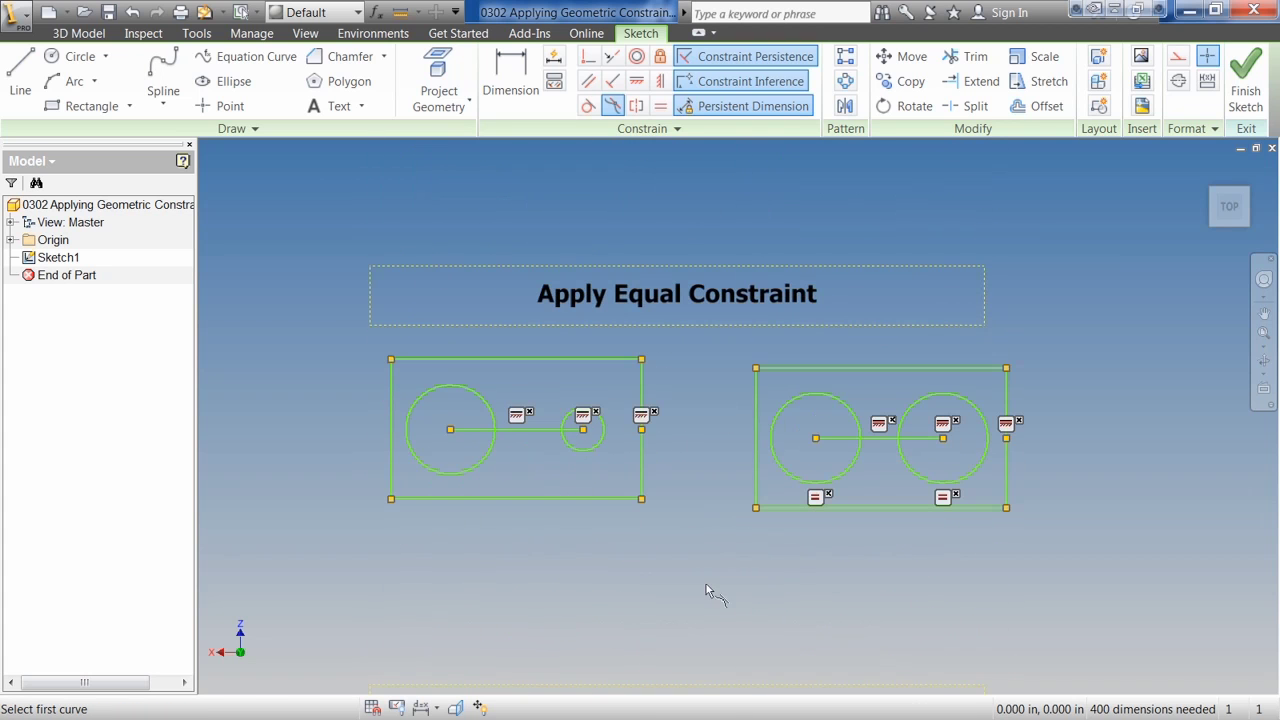
{"action": "middle_click_drag", "start_coordinate": [706, 563], "coordinate": [720, 251]}
{"action": "middle_click_drag", "start_coordinate": [728, 472], "coordinate": [738, 310]}
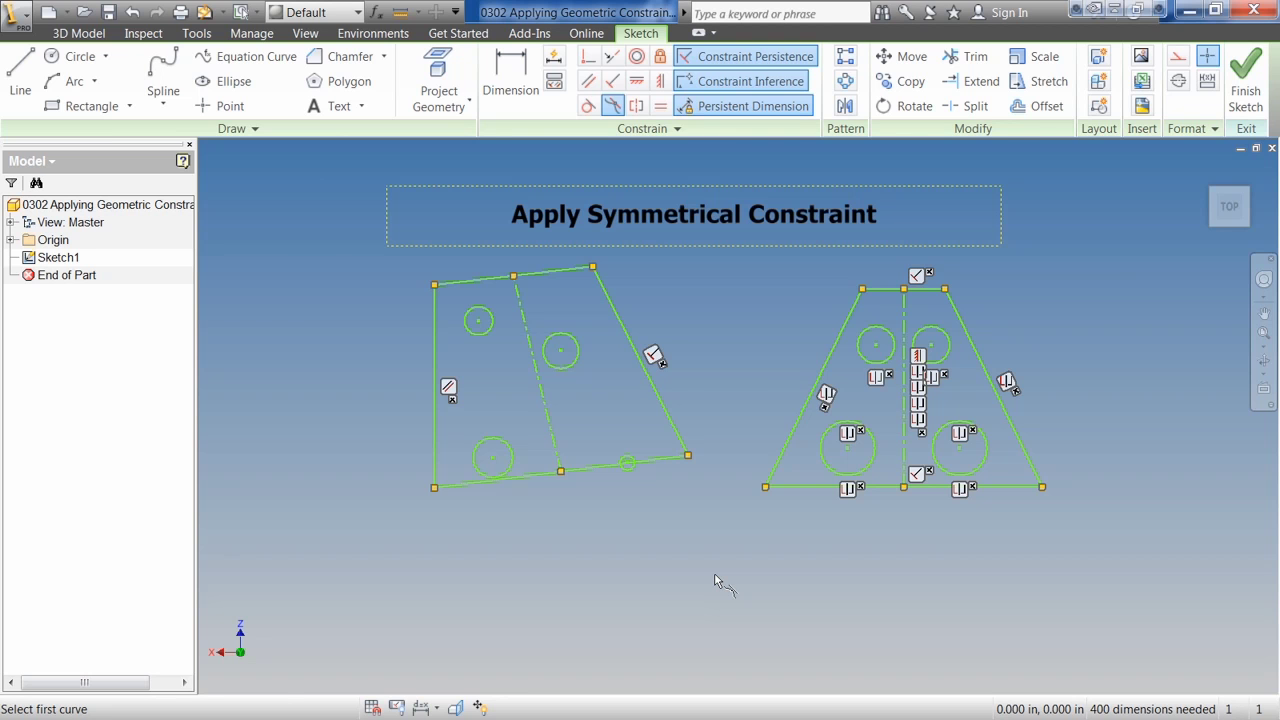
{"action": "scroll", "coordinate": [575, 518], "scroll_direction": "down", "scroll_amount": 5}
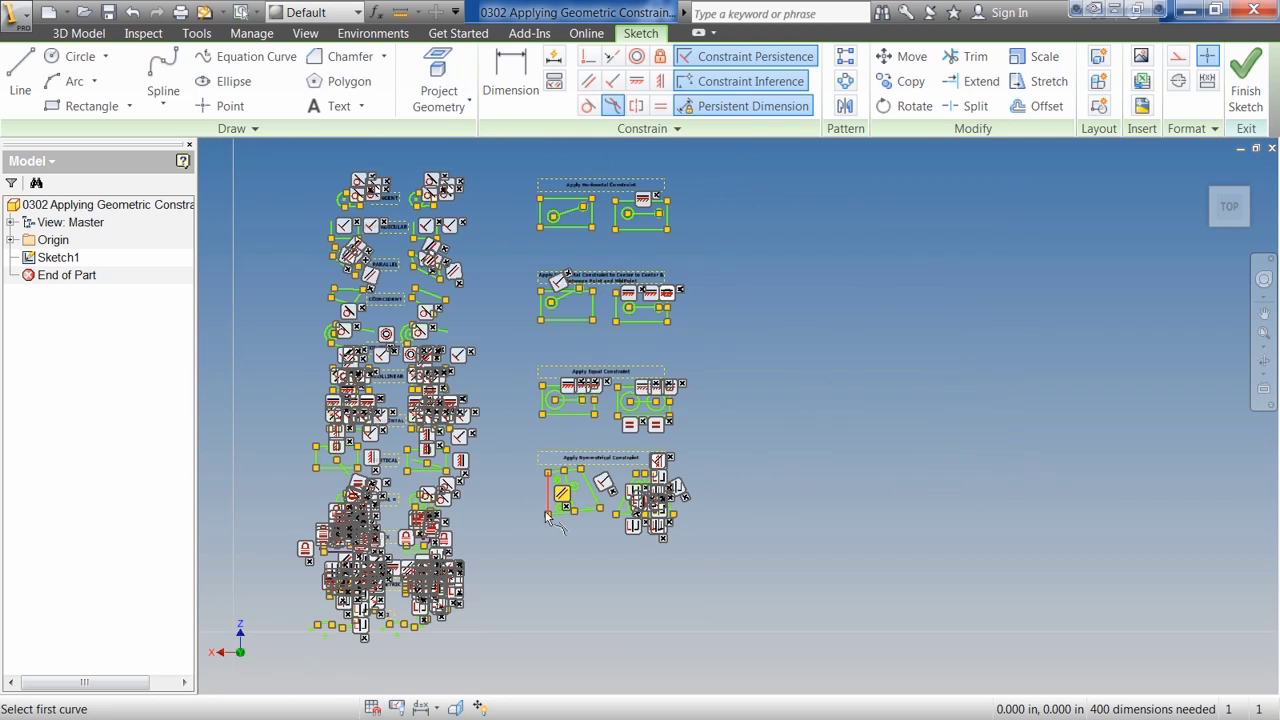